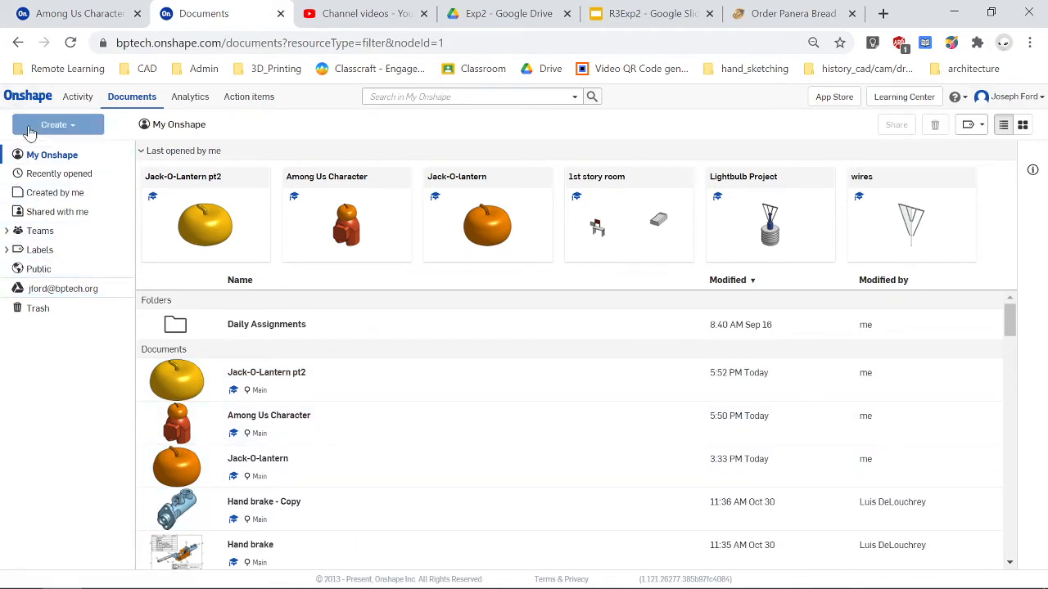
# Step: Create a new document named "Among Us Character pt.2"
pyautogui.click(69, 131)
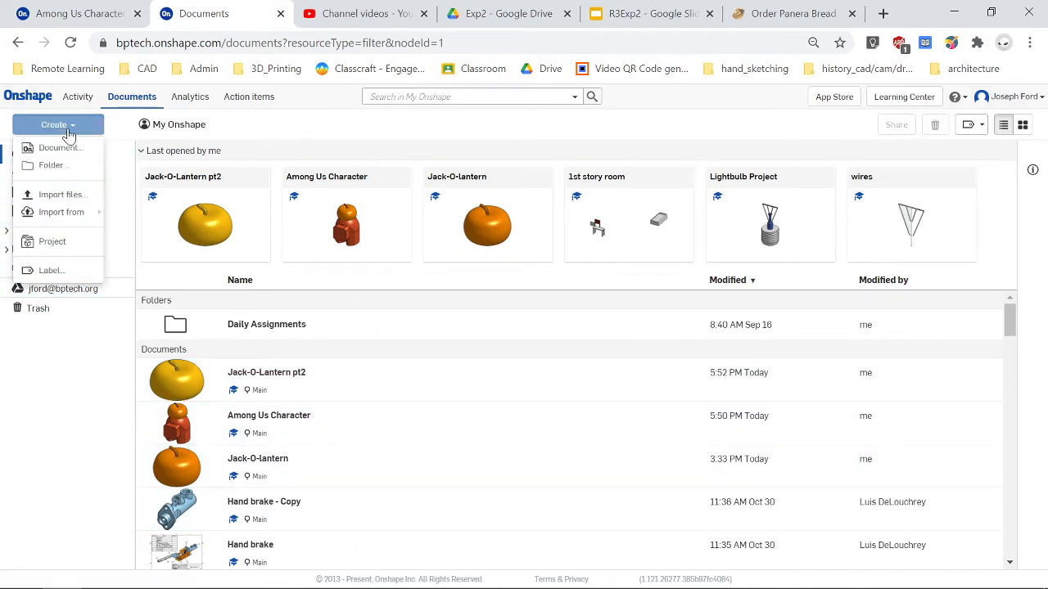
pyautogui.click(59, 147)
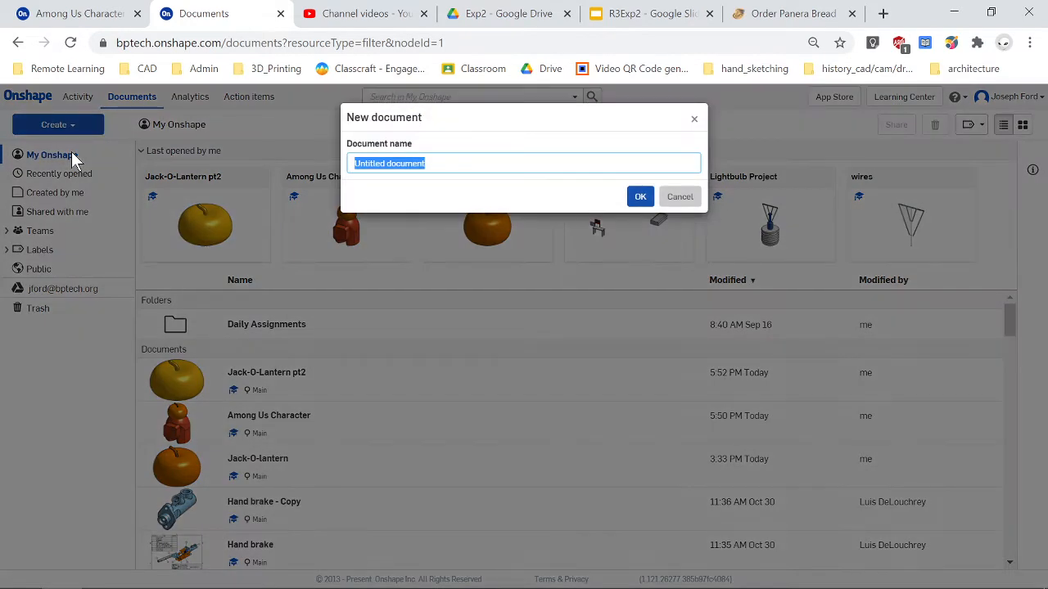
pyautogui.write('Among Us Character pt 2')
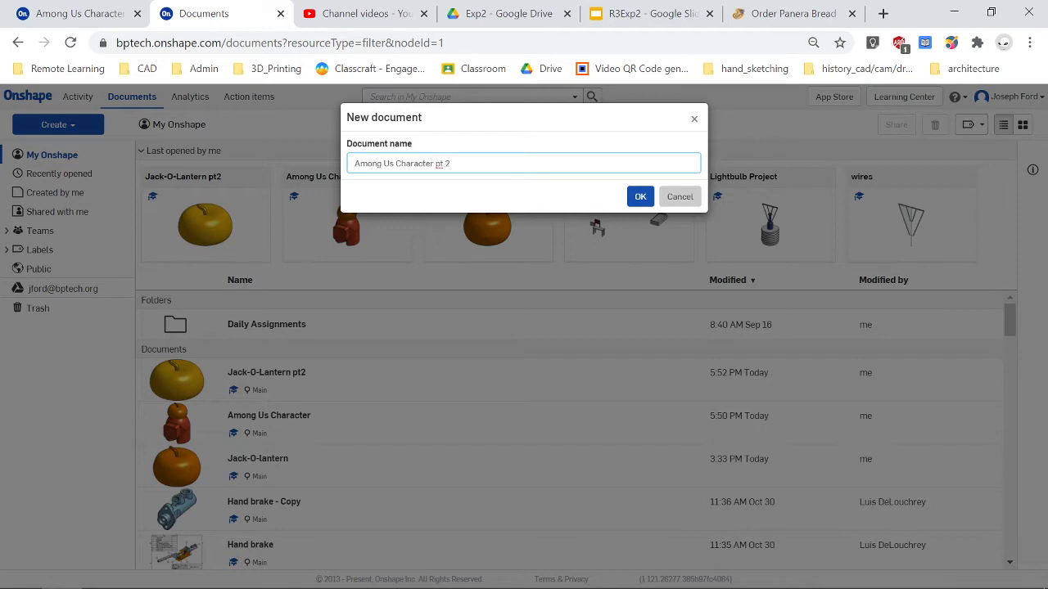
pyautogui.click(640, 197)
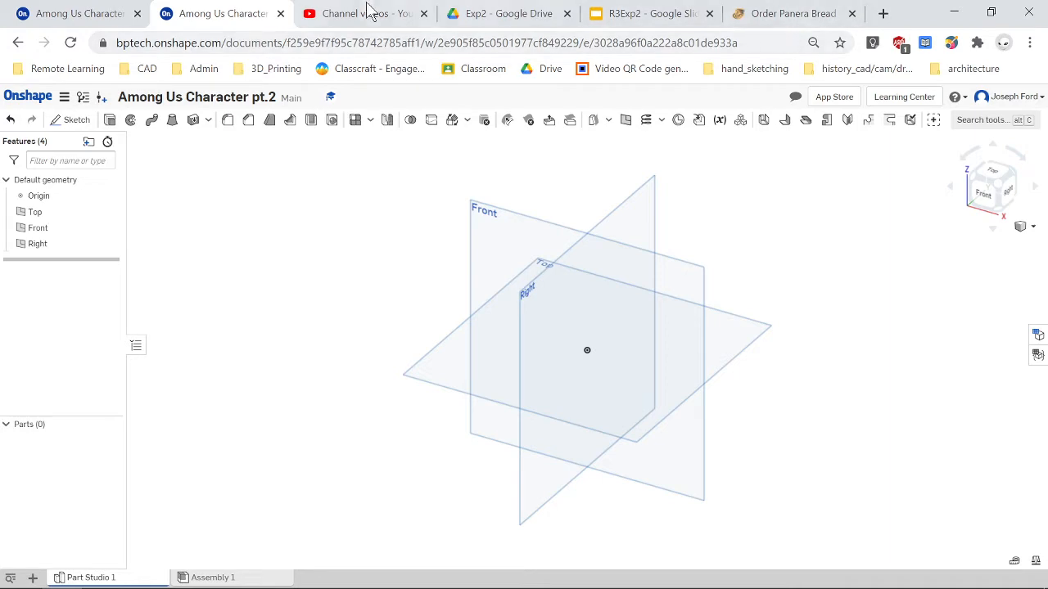
# Step: Search the web for "among us character" in another browser tab, and return to the Onshape document
pyautogui.click(757, 12)
pyautogui.hotkey('ctrl', 'l')
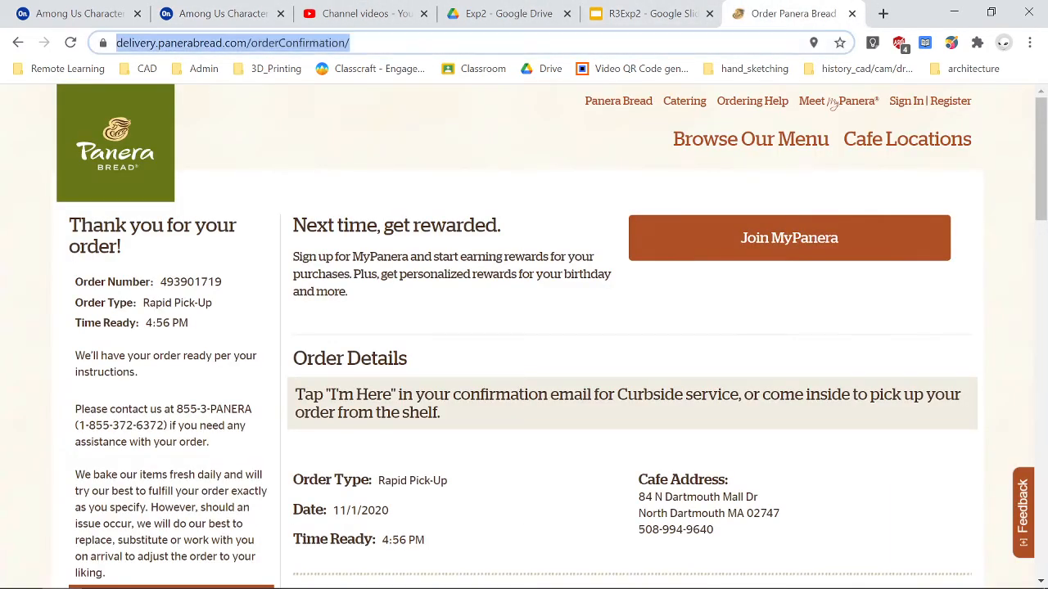
pyautogui.write('among ')
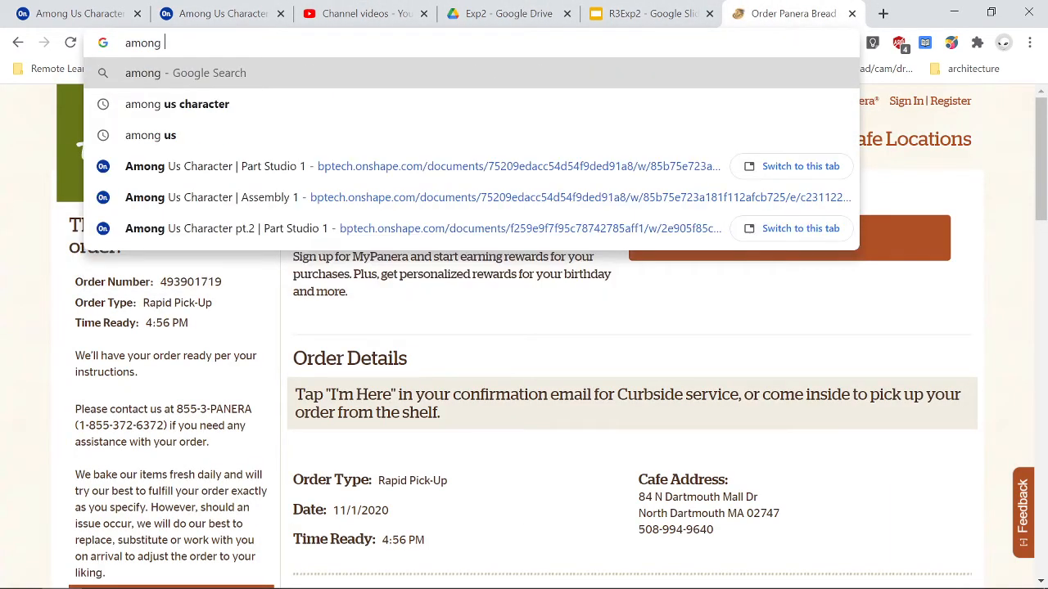
pyautogui.write('us character')
pyautogui.press('Return')
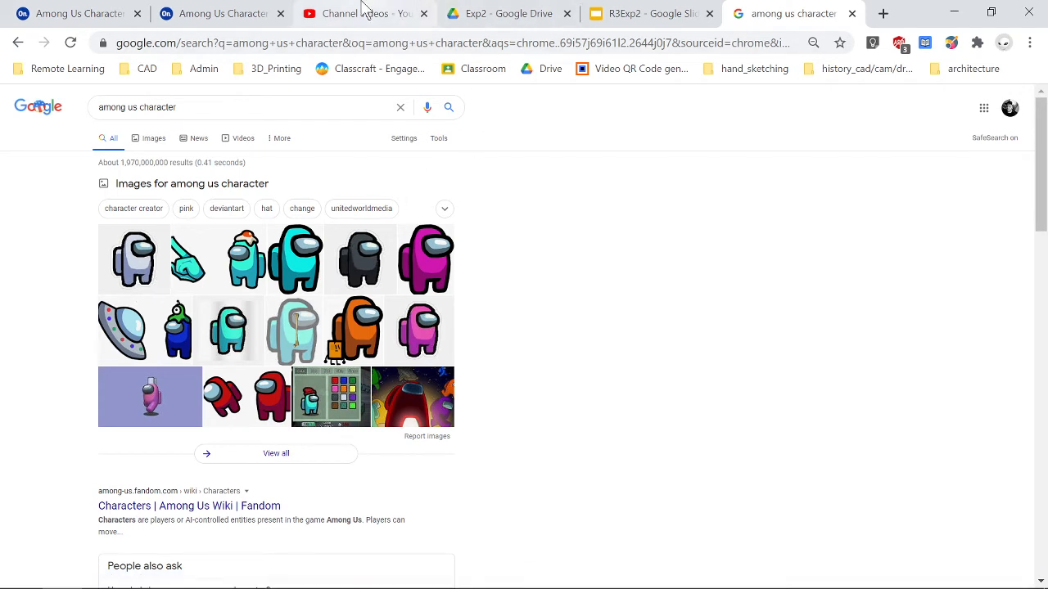
pyautogui.click(230, 9)
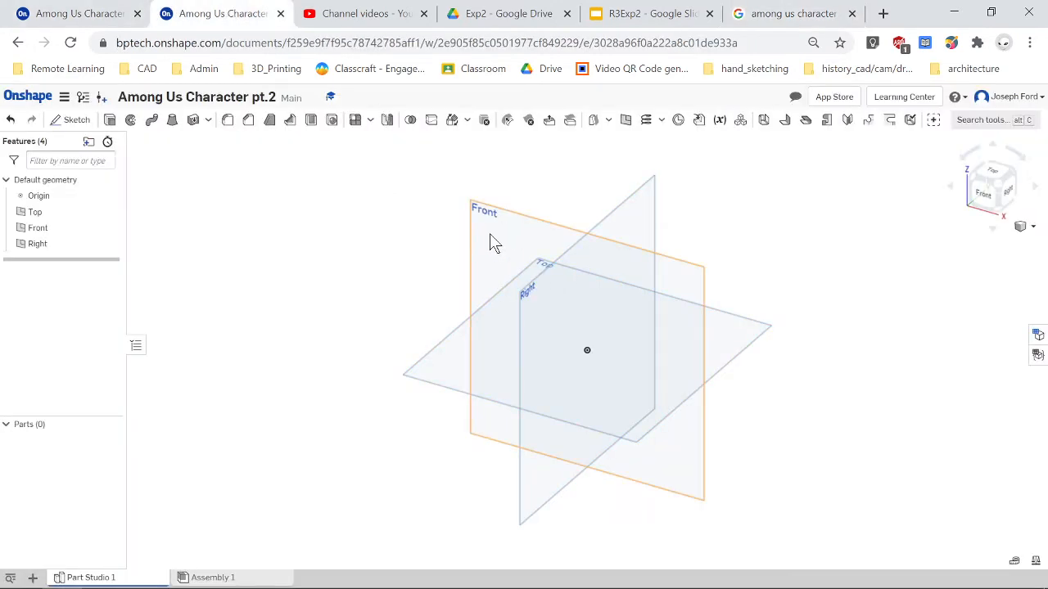
# Step: On the Front plane, sketch an upright ellipse centred on the origin, about 5.8 in high and 3.5 in wide
pyautogui.click(72, 120)
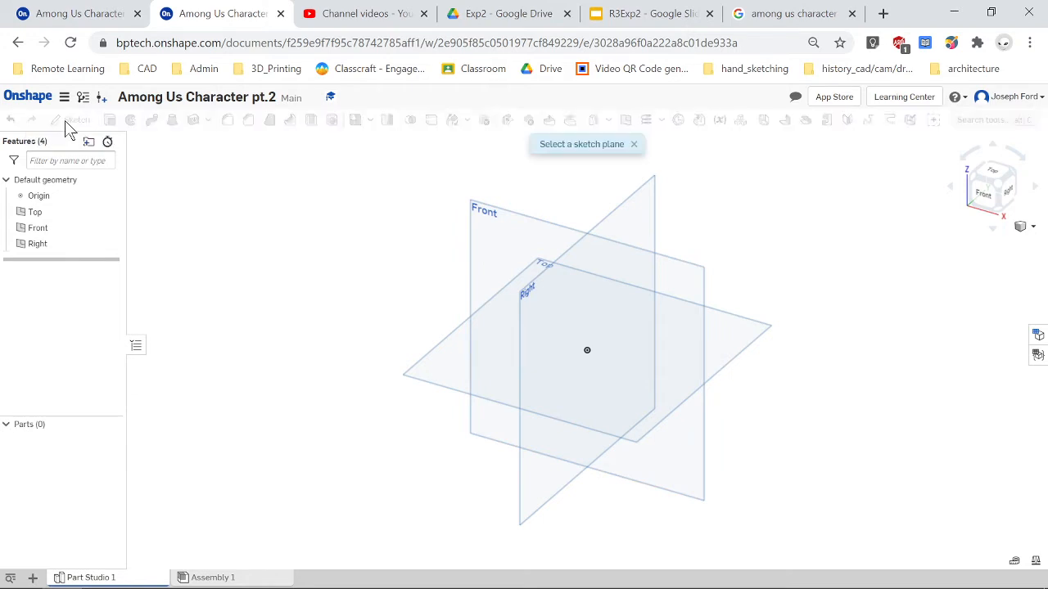
pyautogui.click(483, 229)
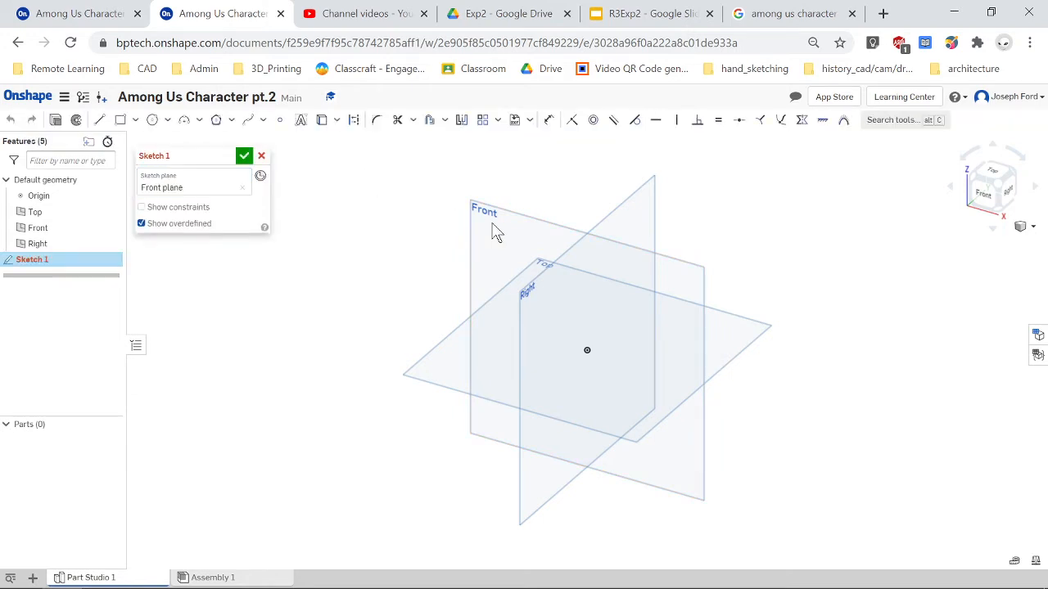
pyautogui.click(990, 200)
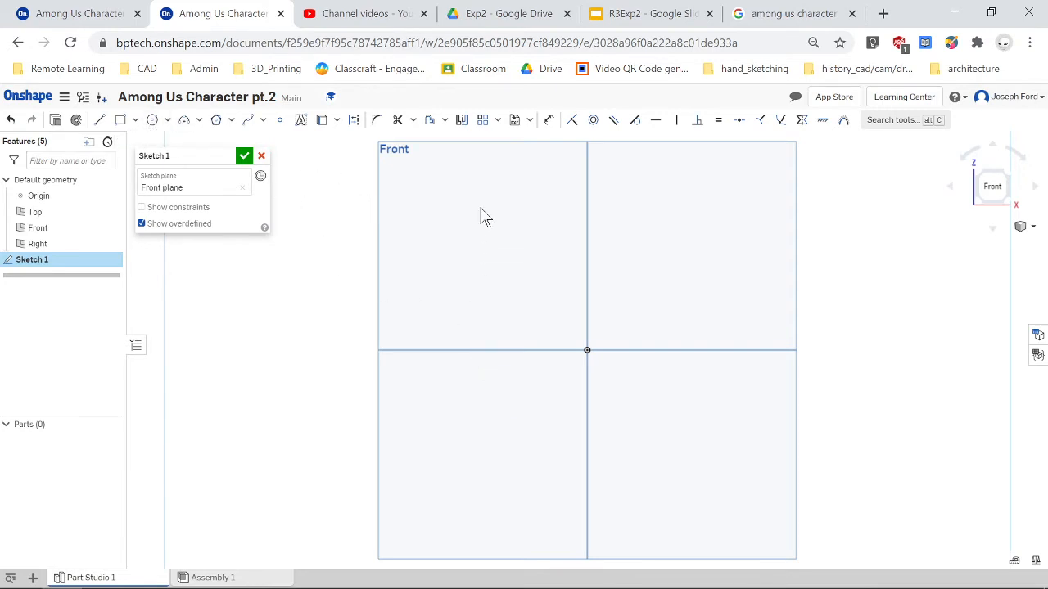
pyautogui.click(167, 122)
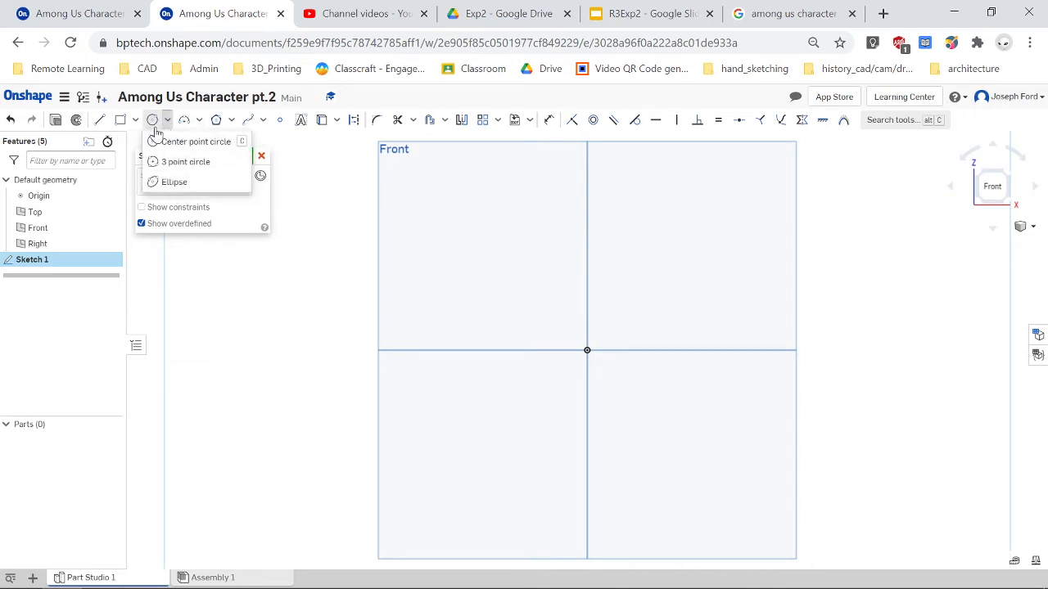
pyautogui.click(182, 186)
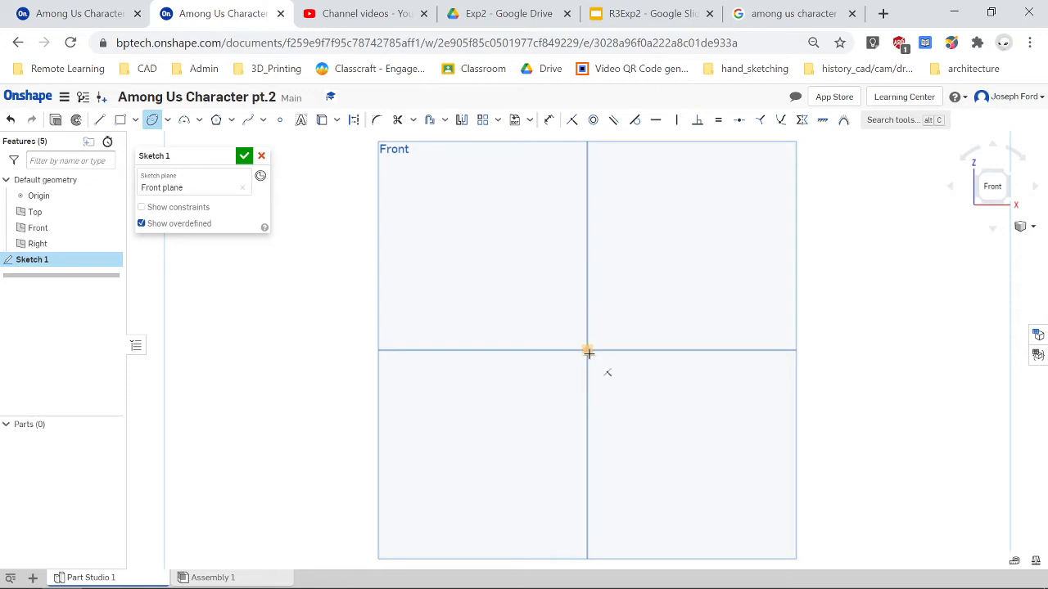
pyautogui.click(587, 350)
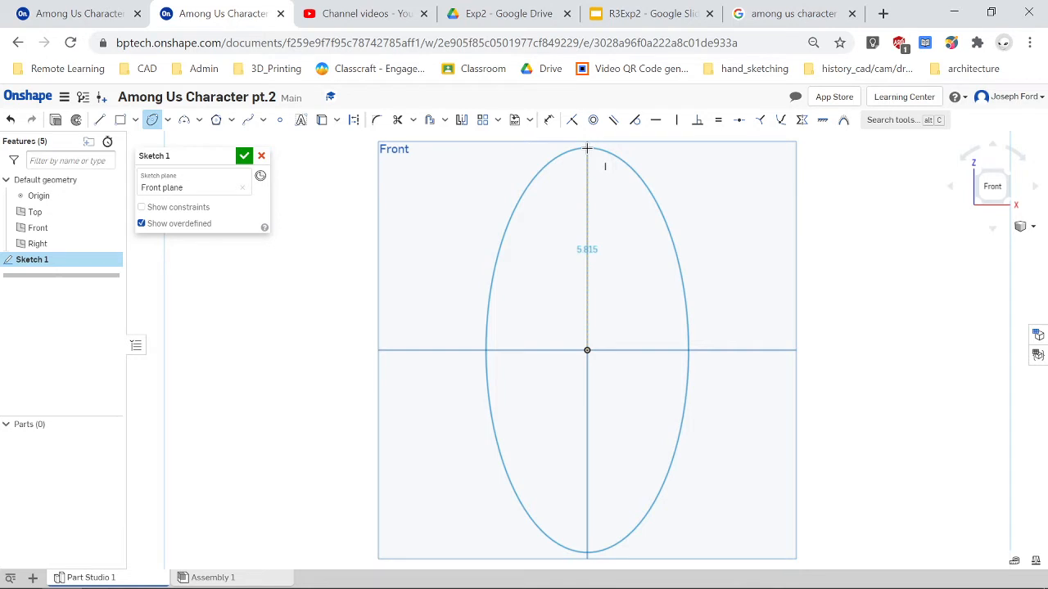
pyautogui.click(587, 148)
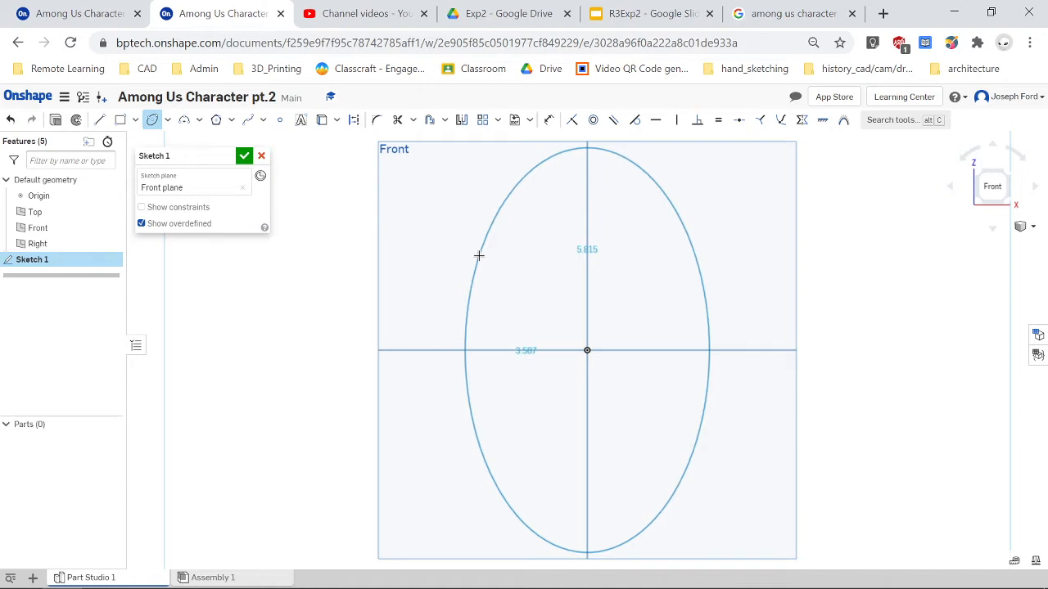
pyautogui.click(478, 255)
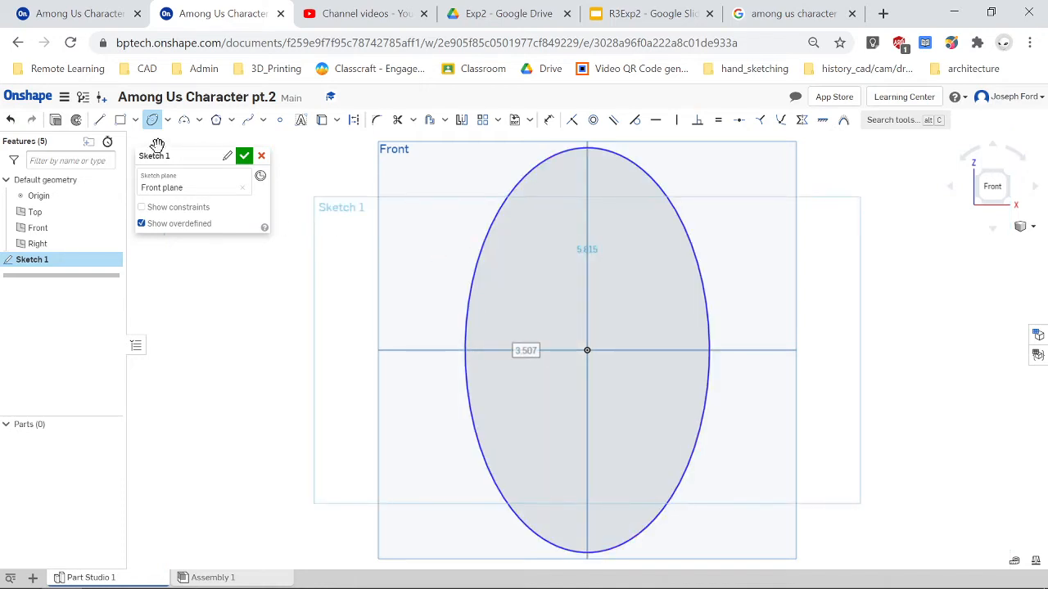
pyautogui.click(465, 395)
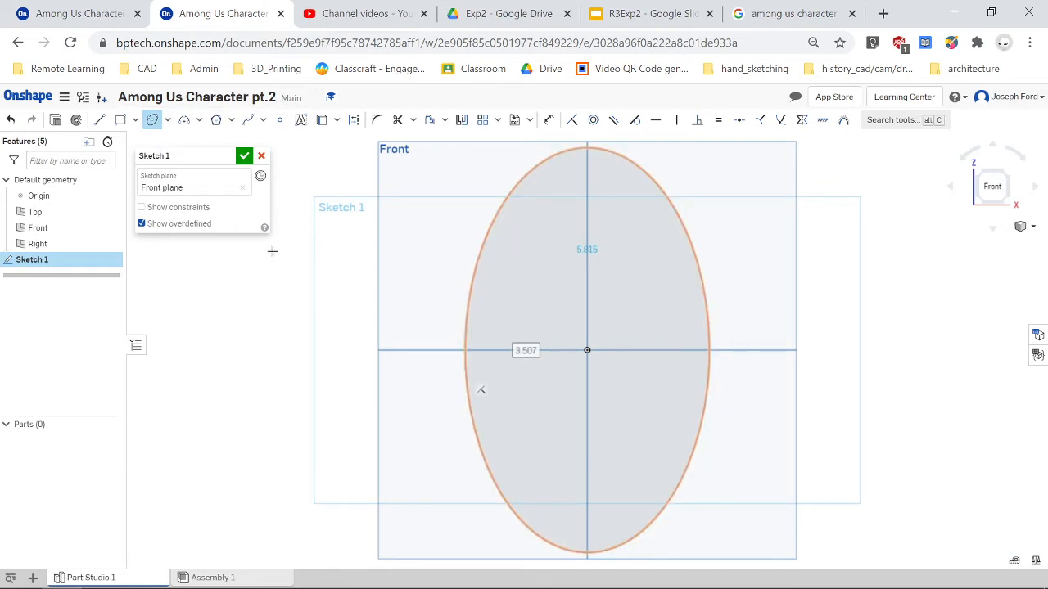
# Step: Draw lines about 3.15 in down from the ellipse's top and 1.75 in left to its edge, trimming away the ellipse outside them
pyautogui.click(100, 120)
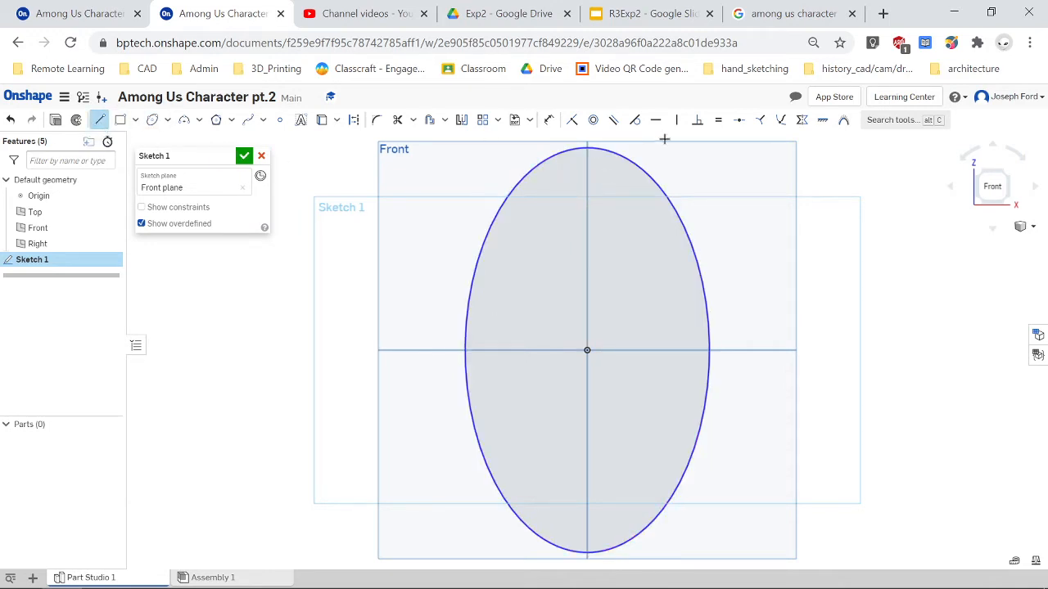
pyautogui.click(586, 148)
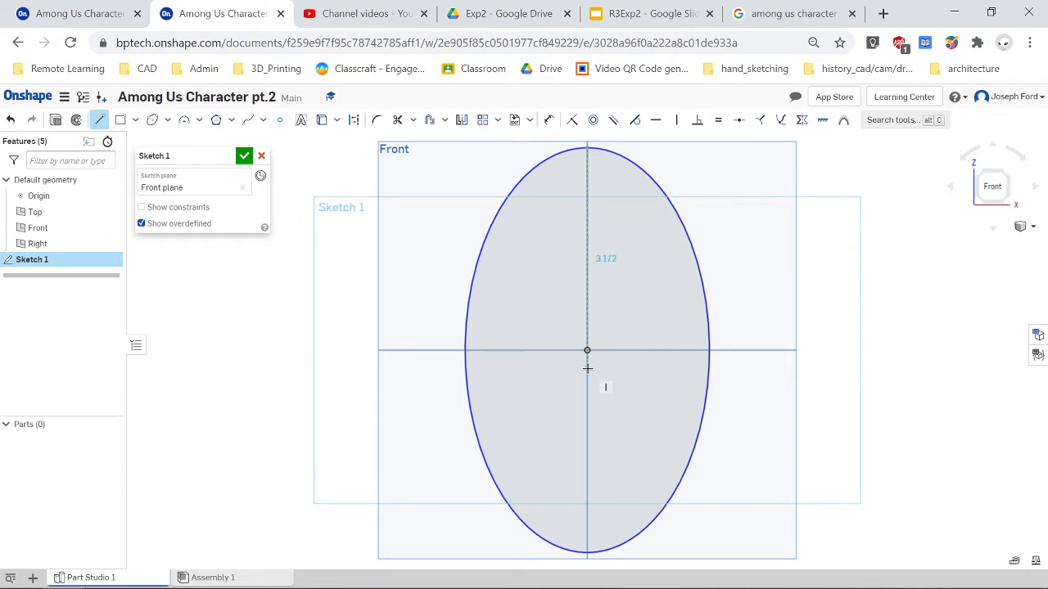
pyautogui.click(586, 368)
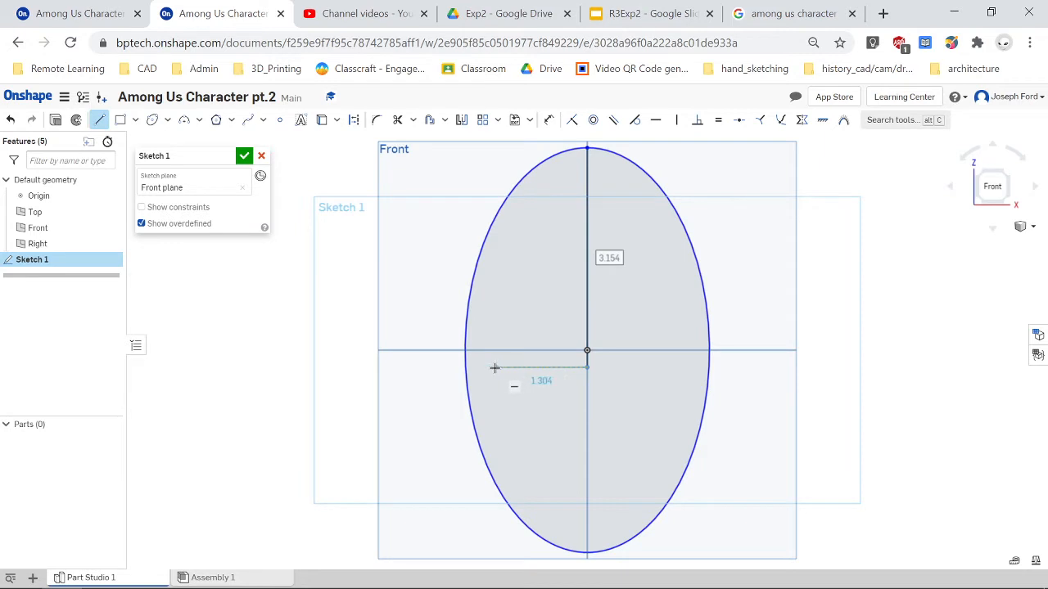
pyautogui.click(465, 368)
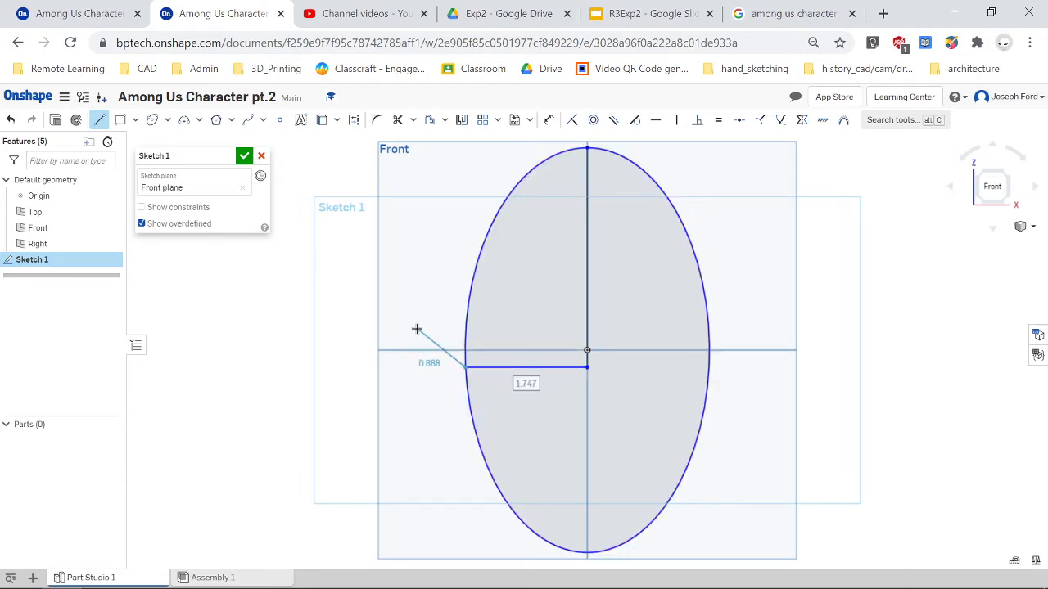
pyautogui.press('Escape')
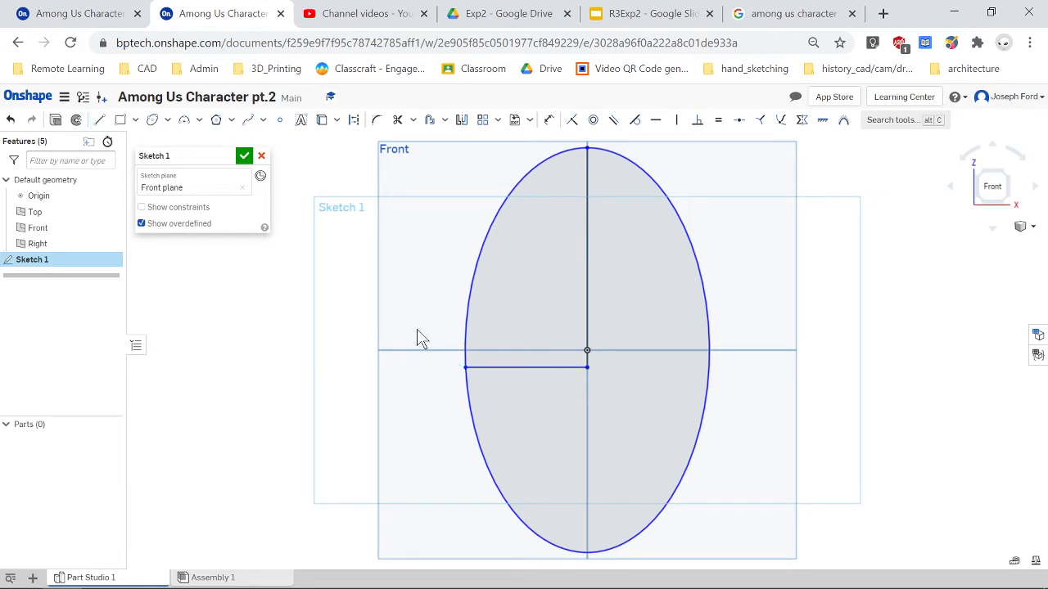
pyautogui.click(396, 121)
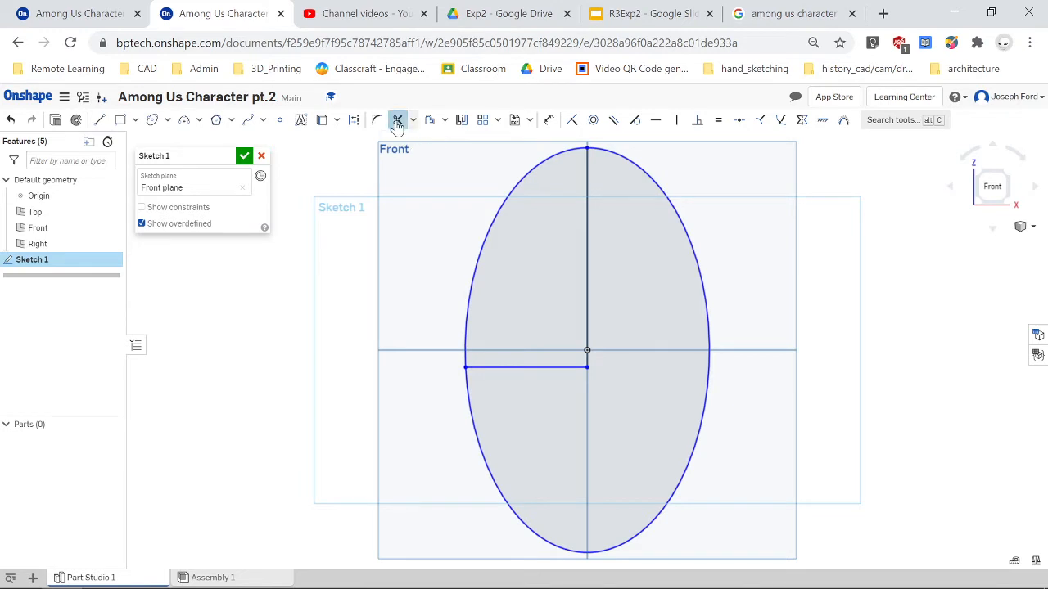
pyautogui.click(662, 188)
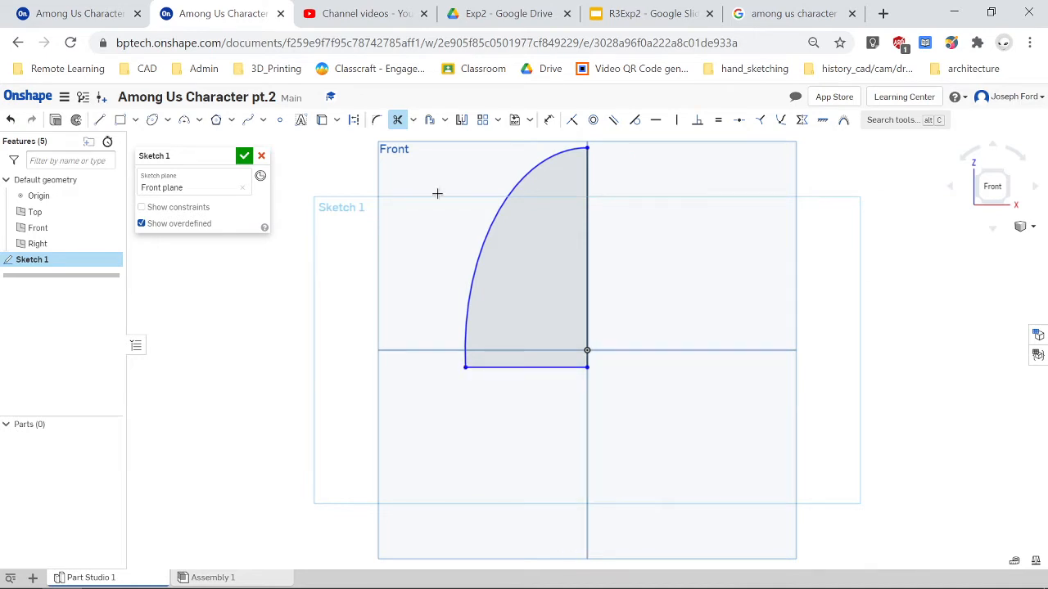
# Step: Revolve the trimmed sketch region a full turn around its vertical line as a new solid
pyautogui.click(76, 120)
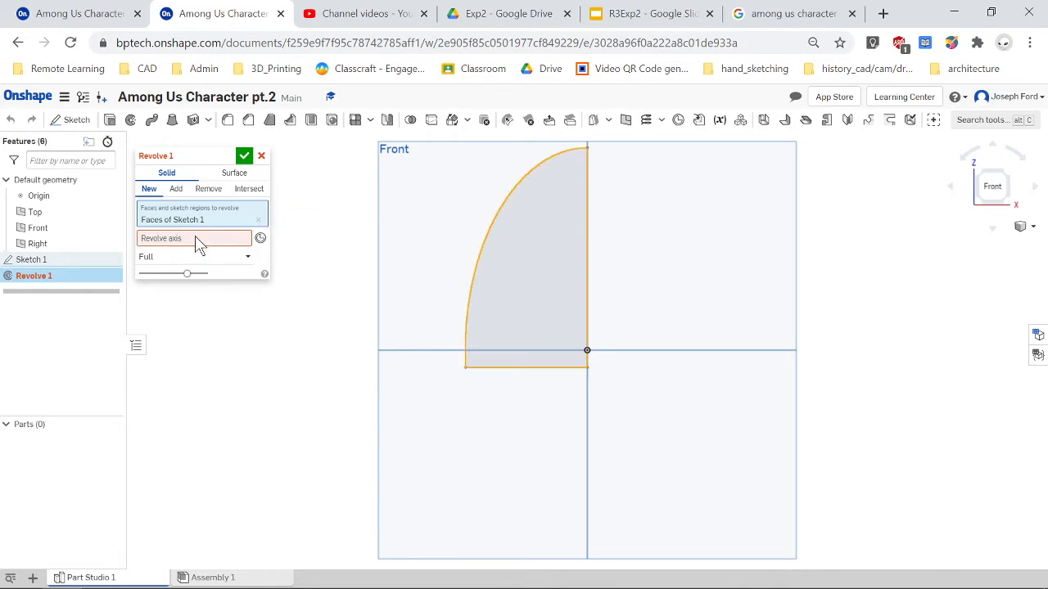
pyautogui.click(158, 242)
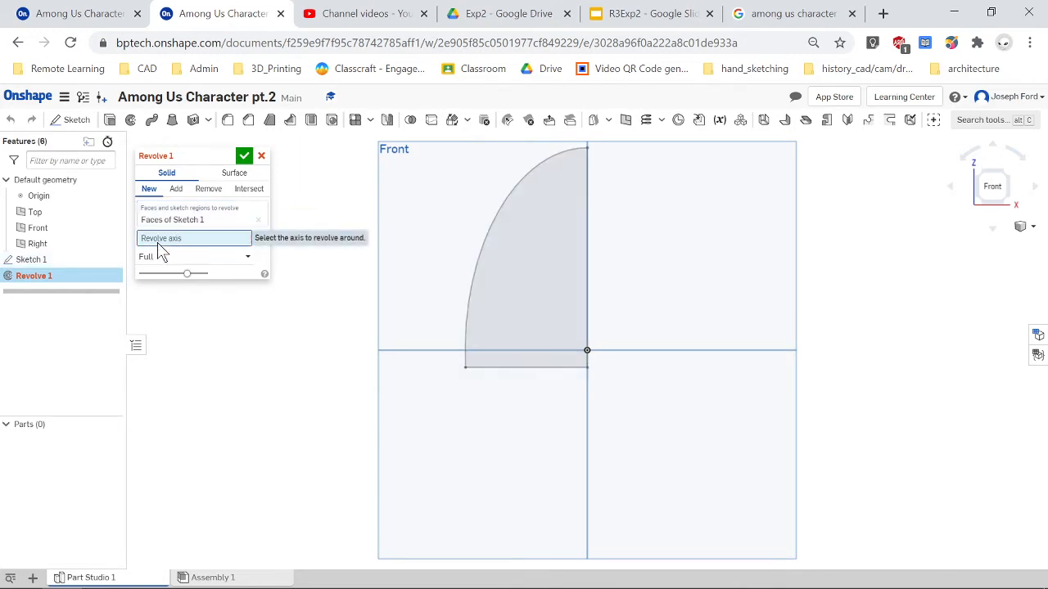
pyautogui.click(587, 258)
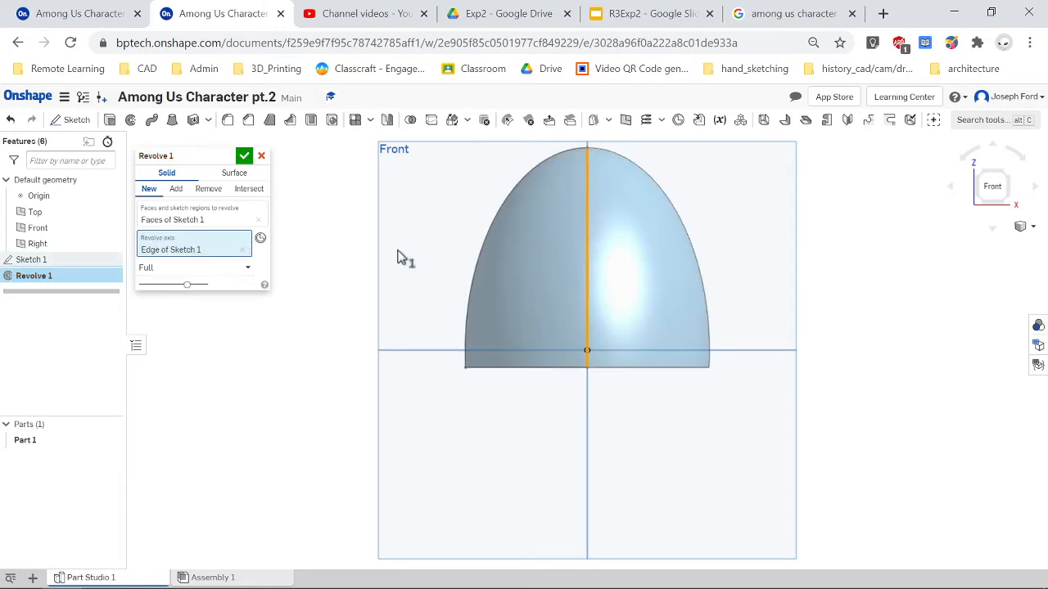
pyautogui.click(244, 156)
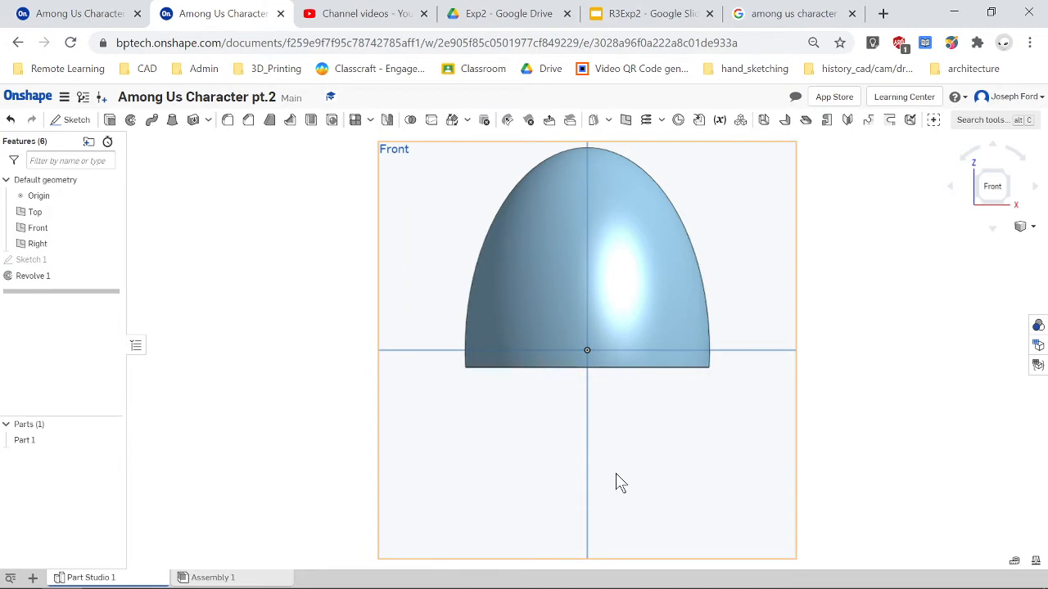
# Step: Examine the revolved body's underside and compare its shape with the Among Us reference images in the other browser tab
pyautogui.scroll(2, 620, 482)
pyautogui.moveTo(619, 483); pyautogui.dragTo(622, 458, button='right')
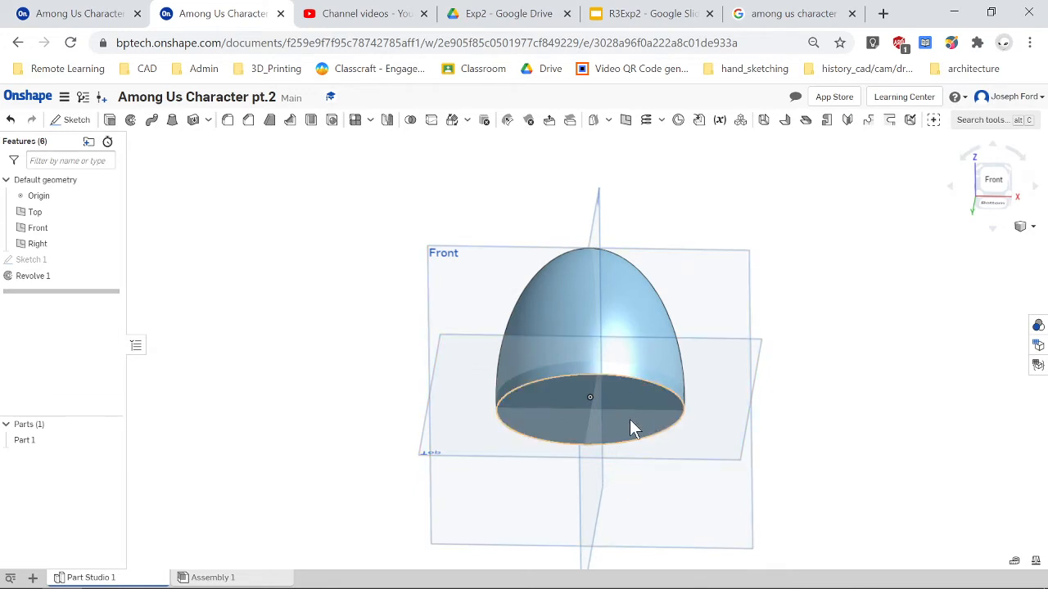
pyautogui.moveTo(762, 385); pyautogui.dragTo(758, 416, button='right')
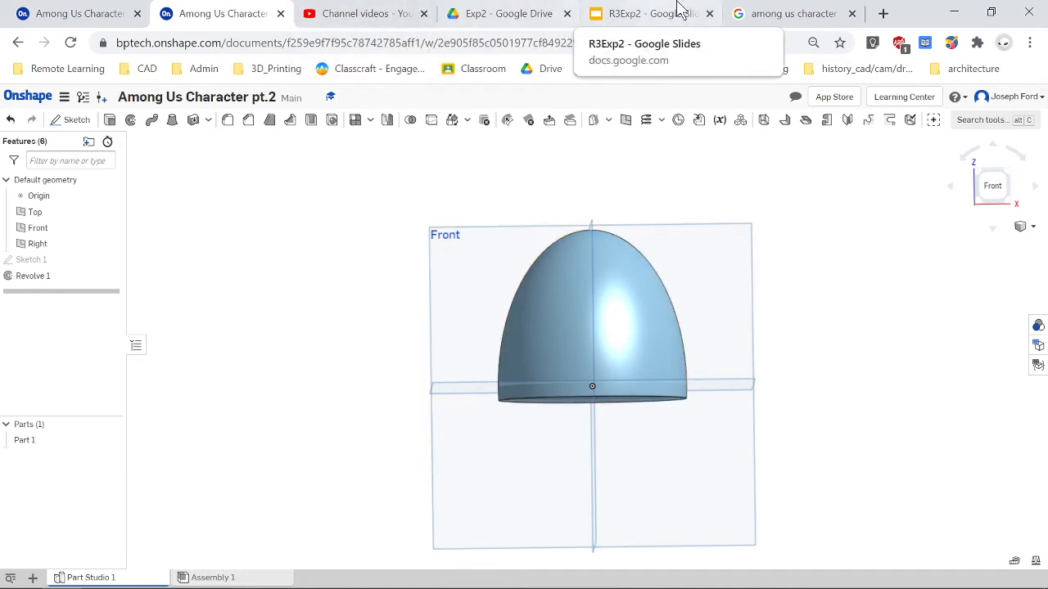
pyautogui.click(802, 11)
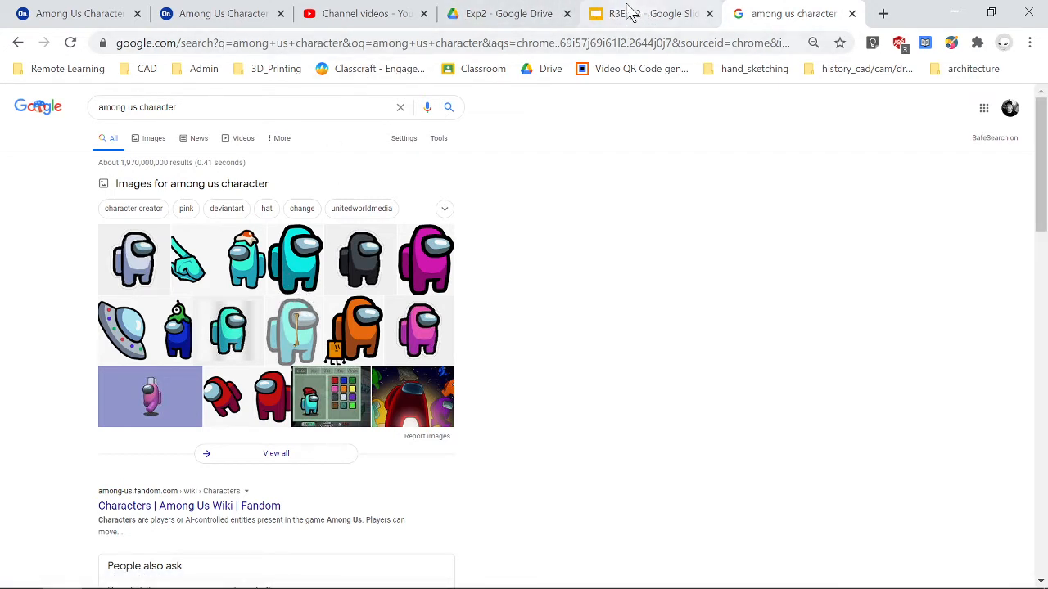
pyautogui.click(196, 13)
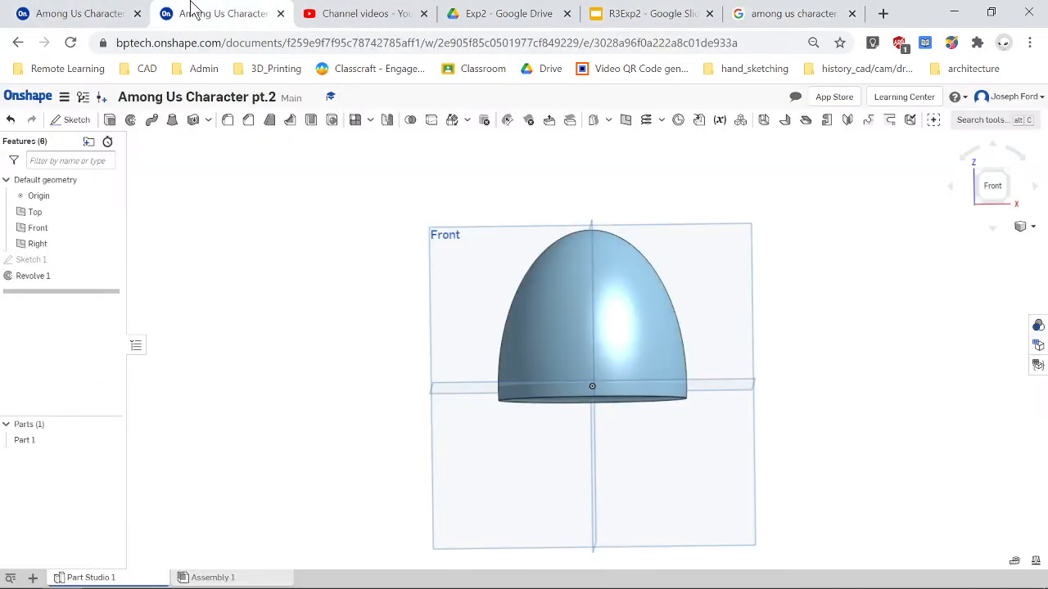
# Step: Extrude the revolved body's flat bottom face downward as an addition to the part, with a trial depth of 2 in
pyautogui.moveTo(559, 509); pyautogui.dragTo(545, 486, button='right')
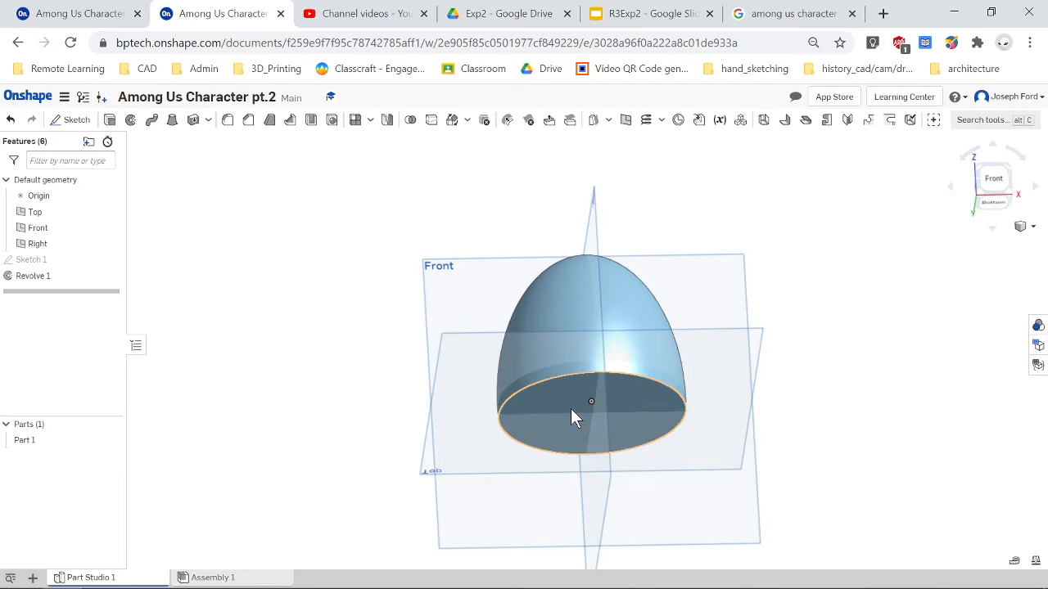
pyautogui.click(571, 410)
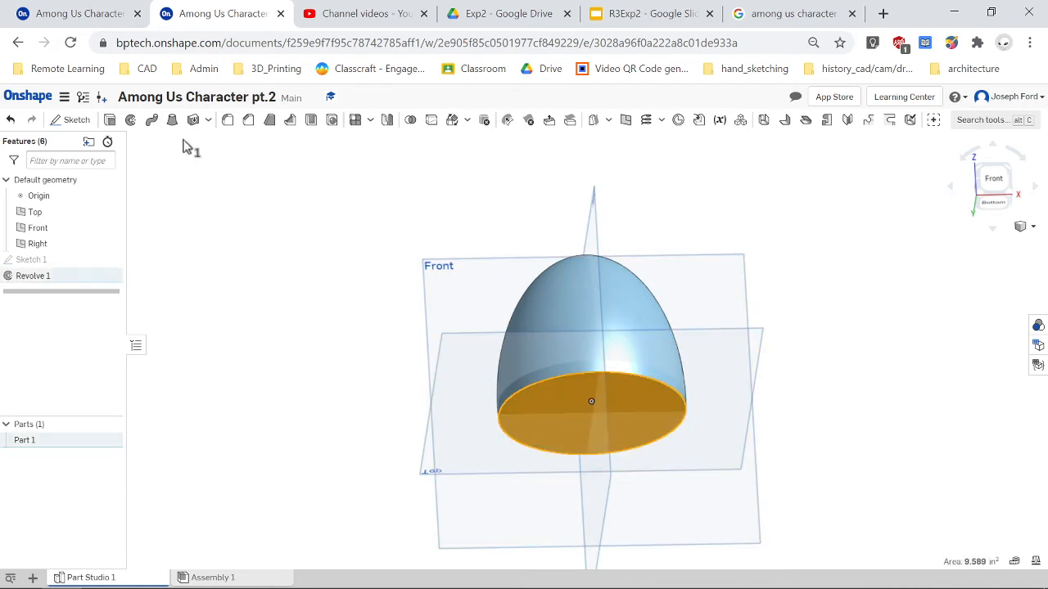
pyautogui.click(110, 121)
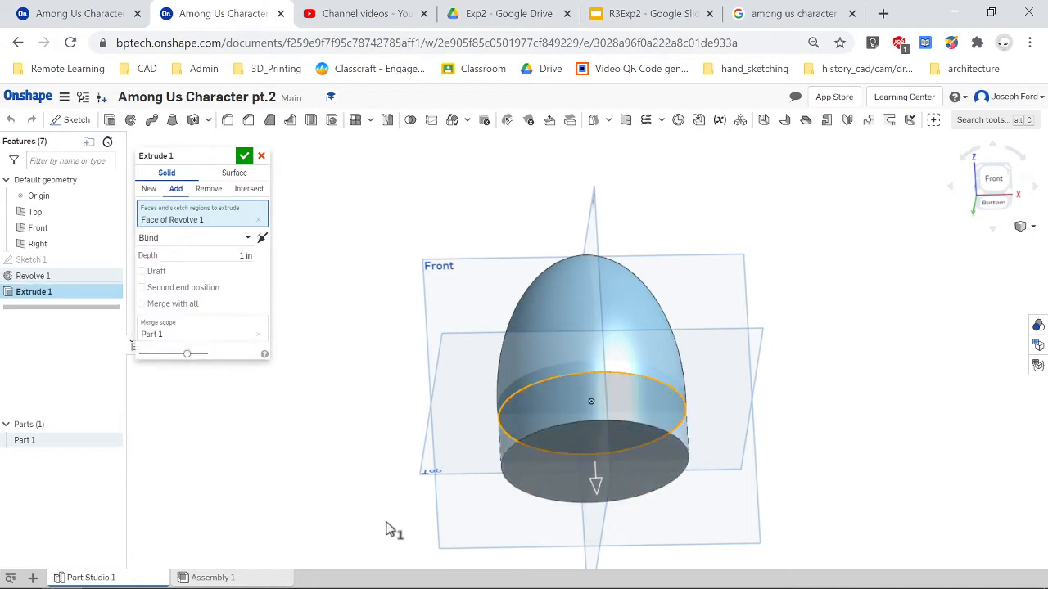
pyautogui.hotkey('shift', '1')
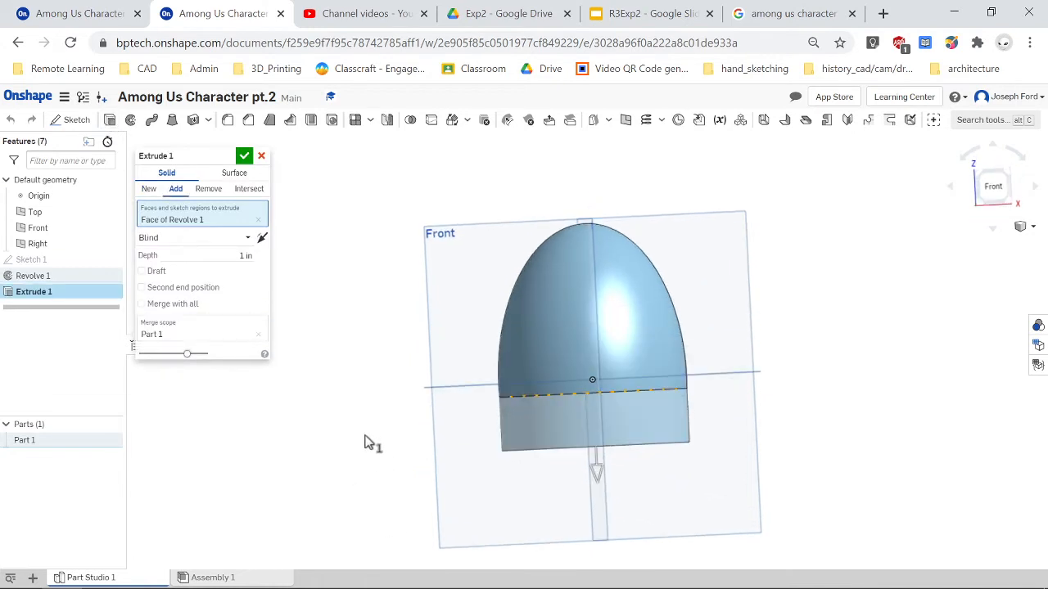
pyautogui.press('Up')
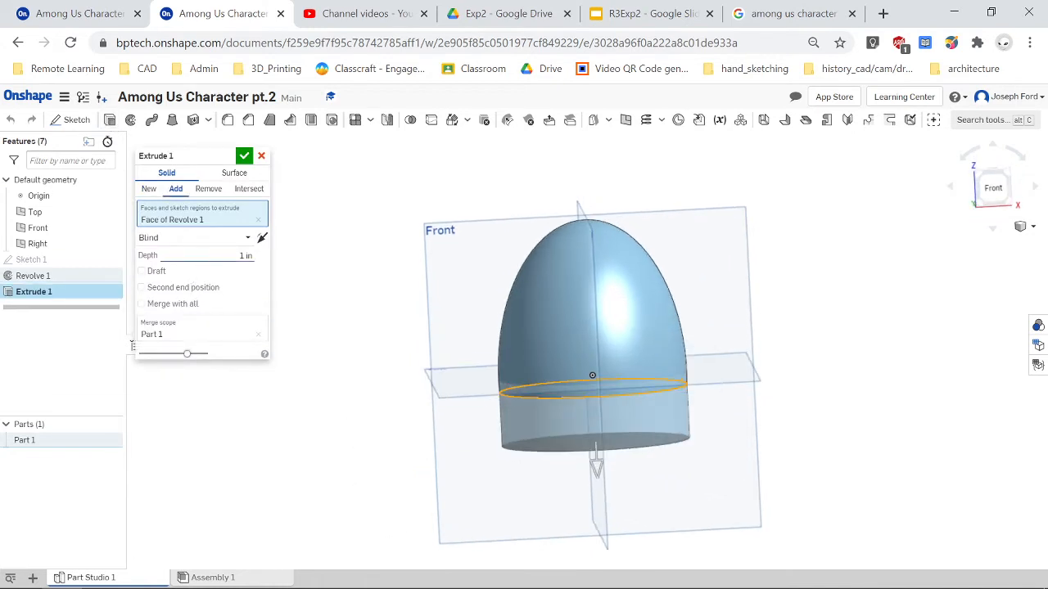
pyautogui.click(245, 255)
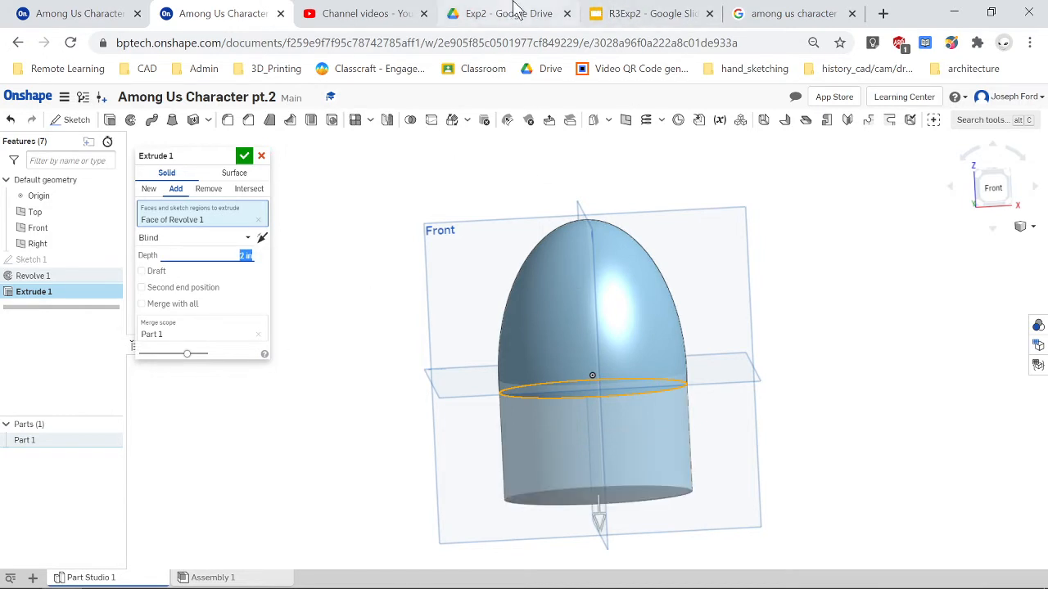
# Step: Compare the body's proportions with the Among Us reference images in the other browser tab and finish the extrusion at a depth of 2.5 in
pyautogui.click(788, 13)
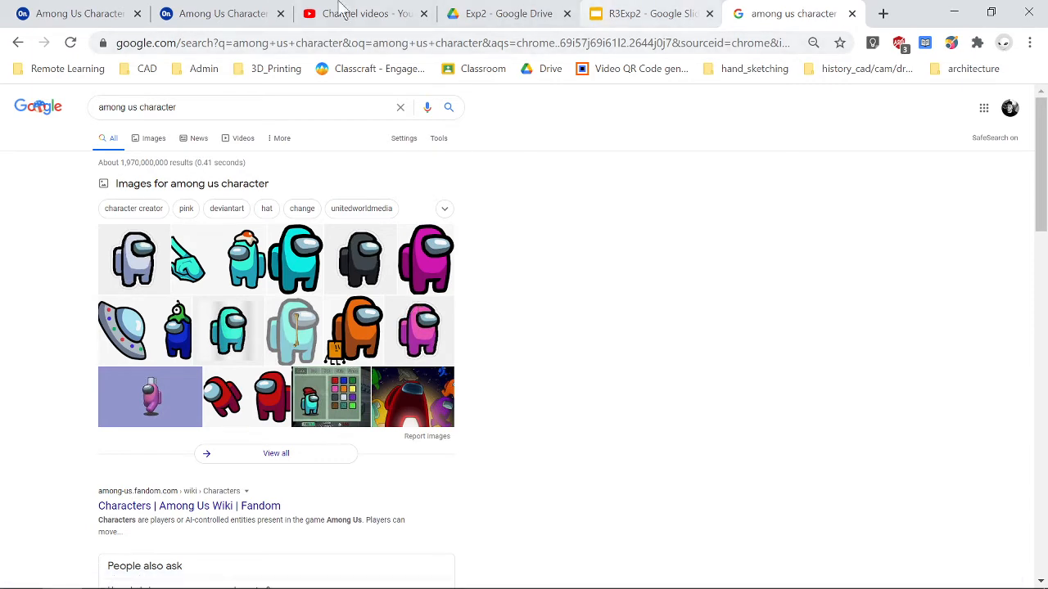
pyautogui.click(223, 12)
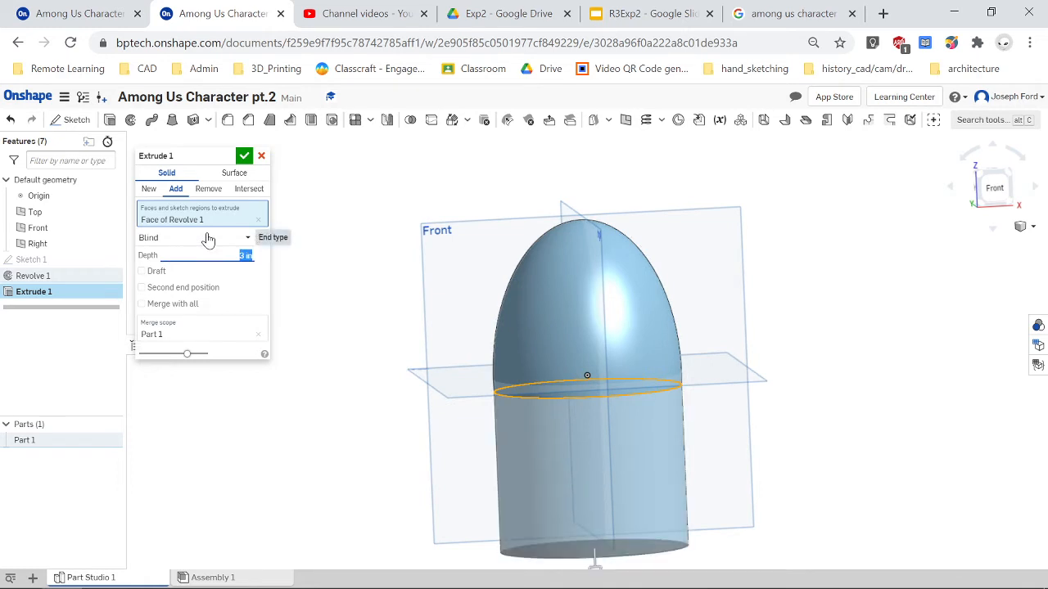
pyautogui.scroll(-2, 358, 528)
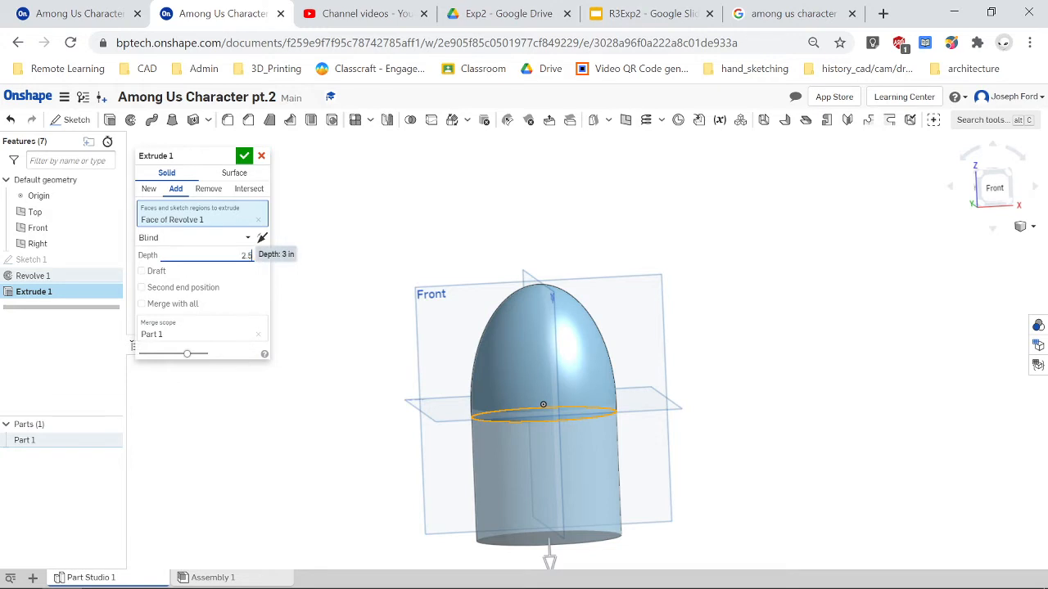
pyautogui.press('Return')
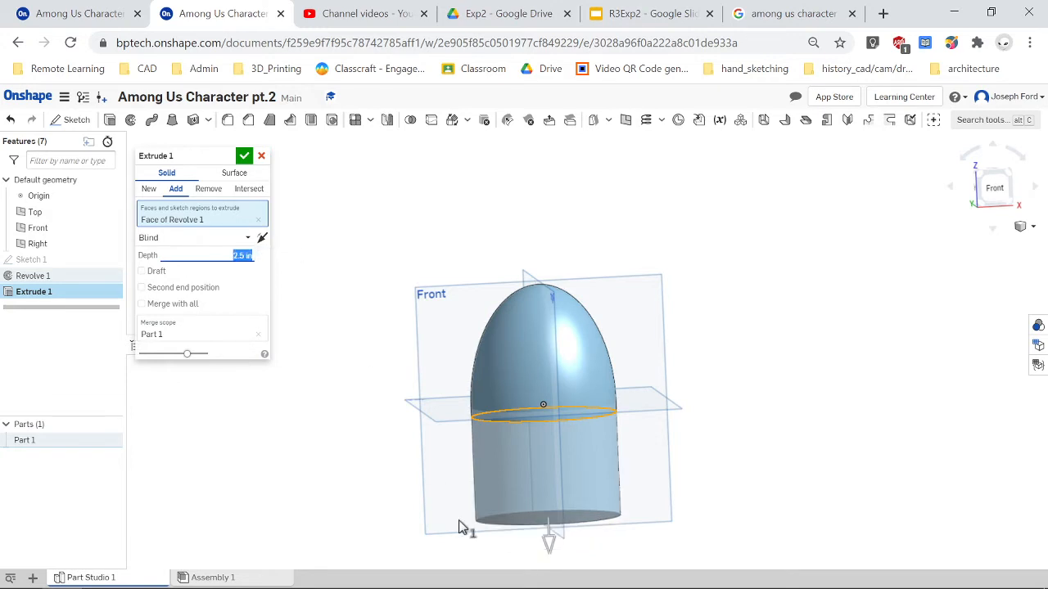
pyautogui.moveTo(335, 494); pyautogui.dragTo(278, 488, button='right')
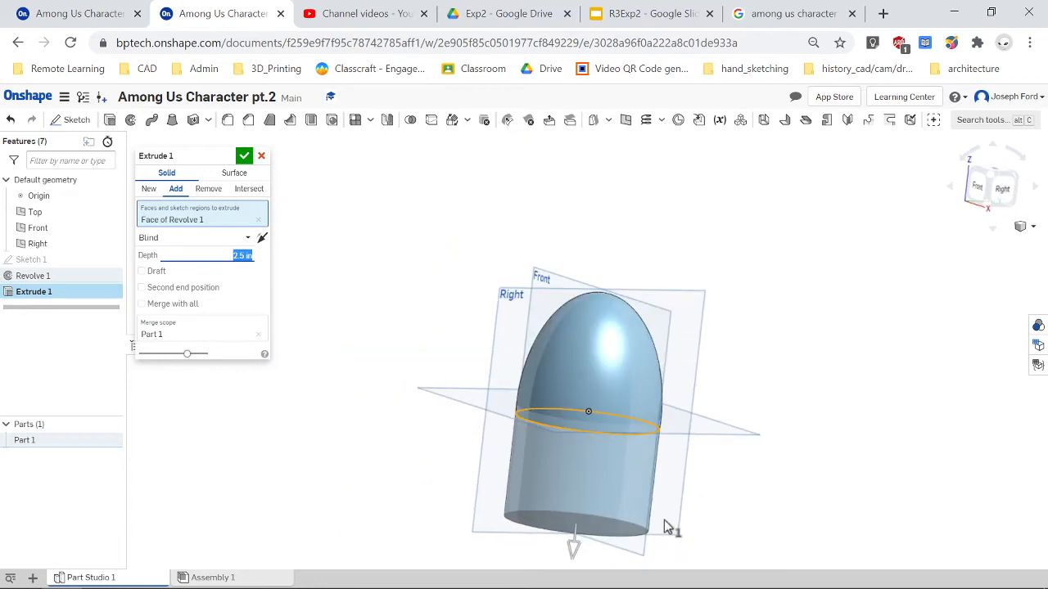
pyautogui.click(979, 181)
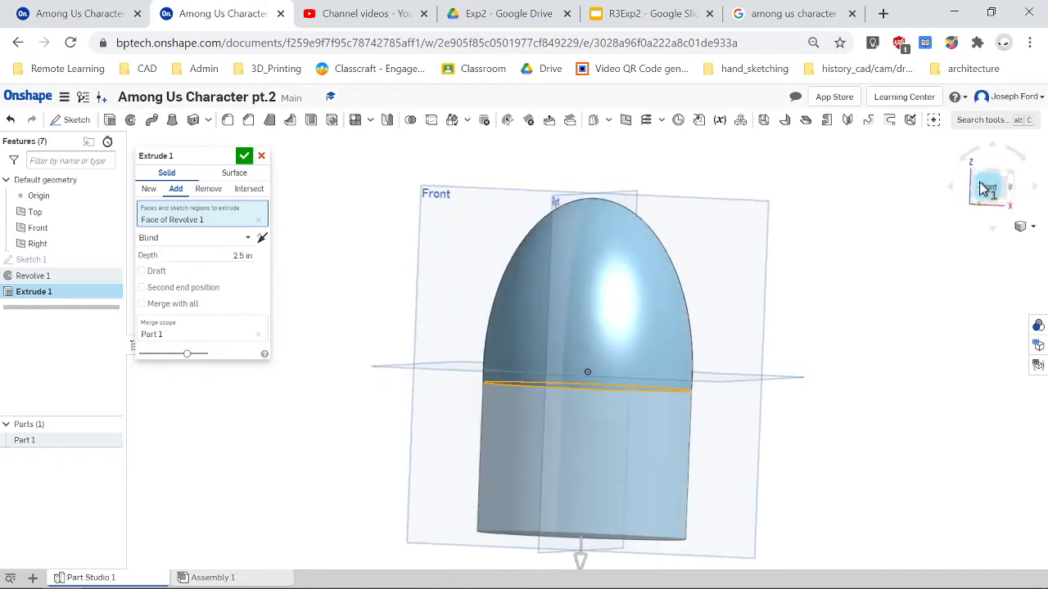
pyautogui.scroll(-4, 618, 433)
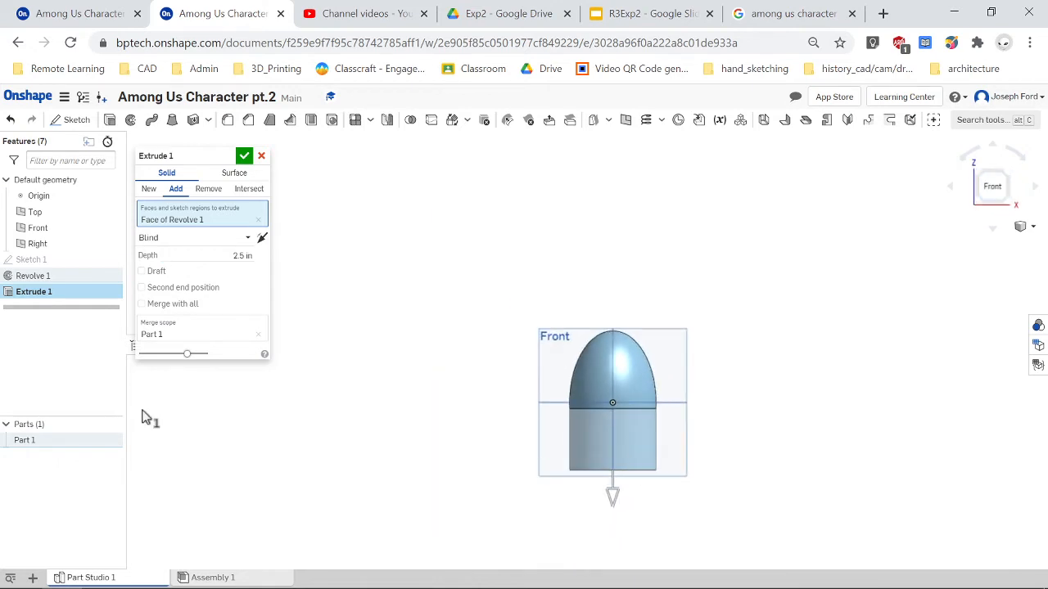
pyautogui.click(244, 157)
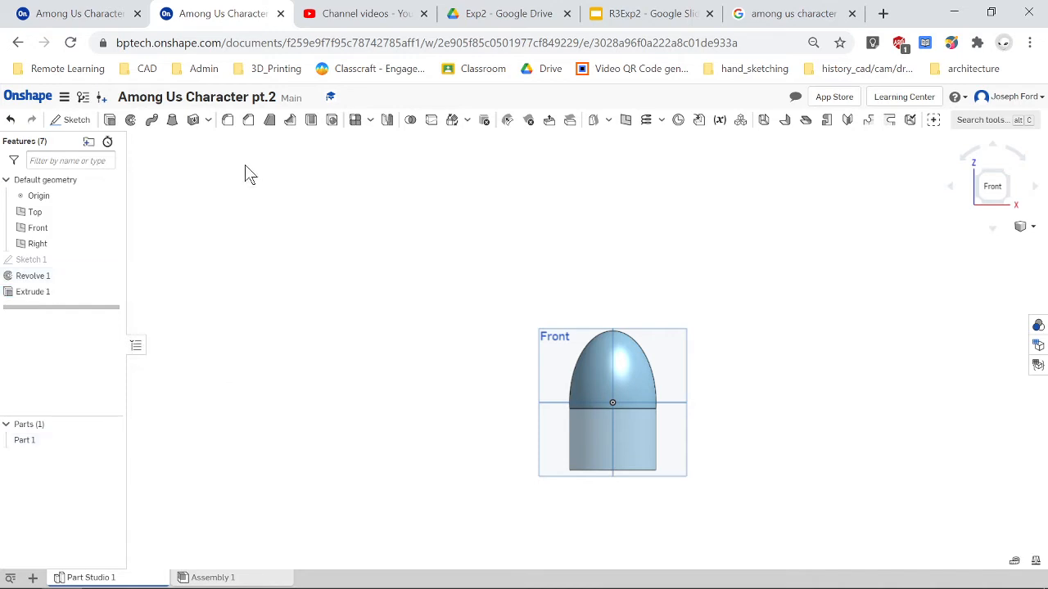
# Step: Hide the default planes so only the body and origin are displayed
pyautogui.scroll(5, 650, 491)
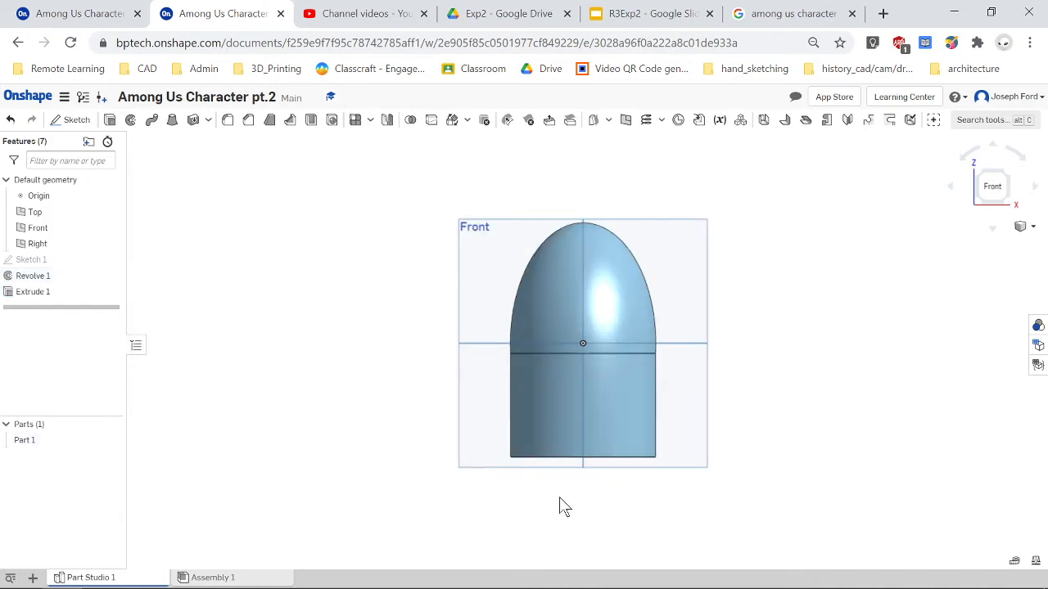
pyautogui.moveTo(563, 505)
pyautogui.mouseDown(button='right')
pyautogui.moveTo(561, 491)
pyautogui.moveTo(570, 506)
pyautogui.mouseUp(button='right')
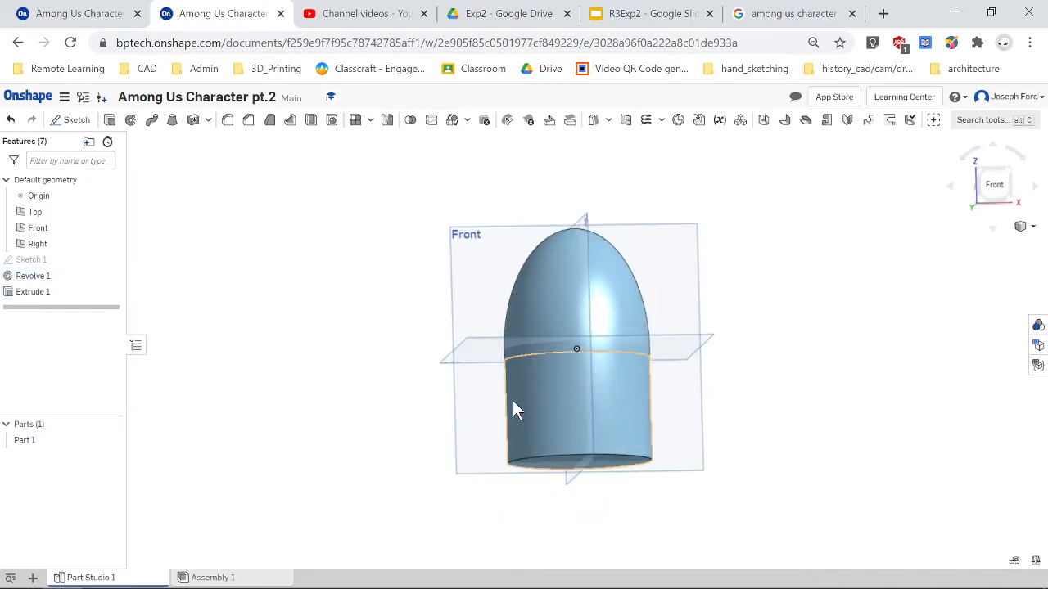
pyautogui.press('p')
pyautogui.moveTo(434, 556); pyautogui.dragTo(489, 503, button='right')
pyautogui.scroll(2, 612, 459)
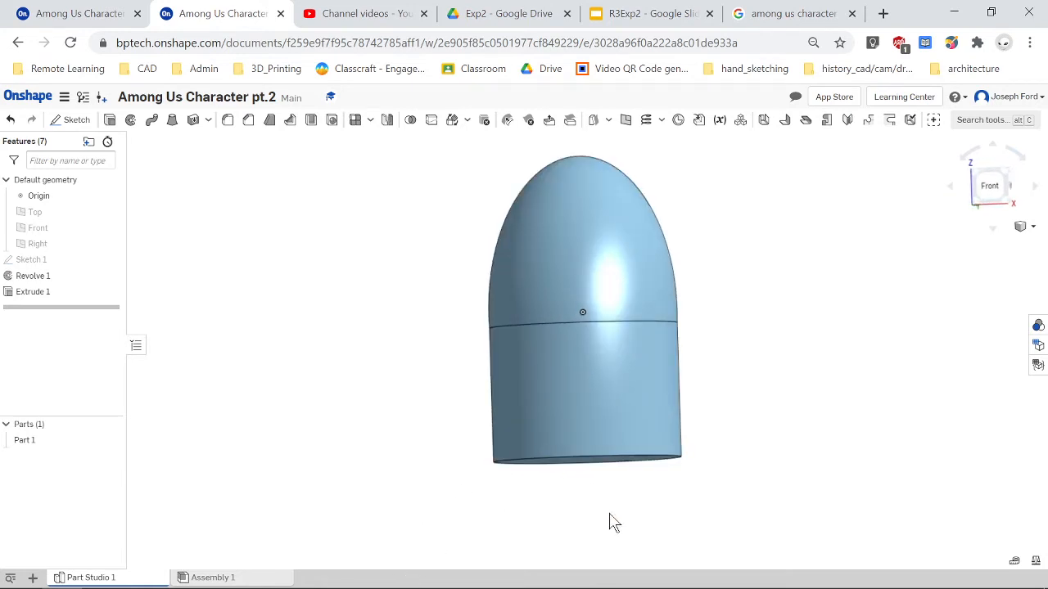
# Step: Start a new sketch on the body's circular bottom face, seen straight on from below
pyautogui.moveTo(614, 522); pyautogui.dragTo(611, 467, button='right')
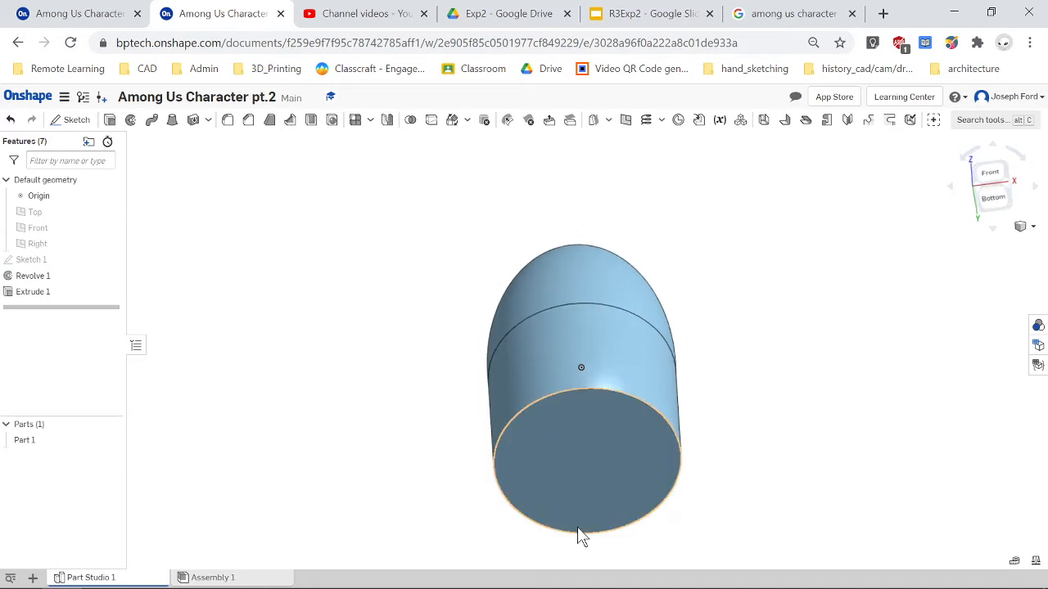
pyautogui.moveTo(580, 533); pyautogui.dragTo(576, 559, button='middle')
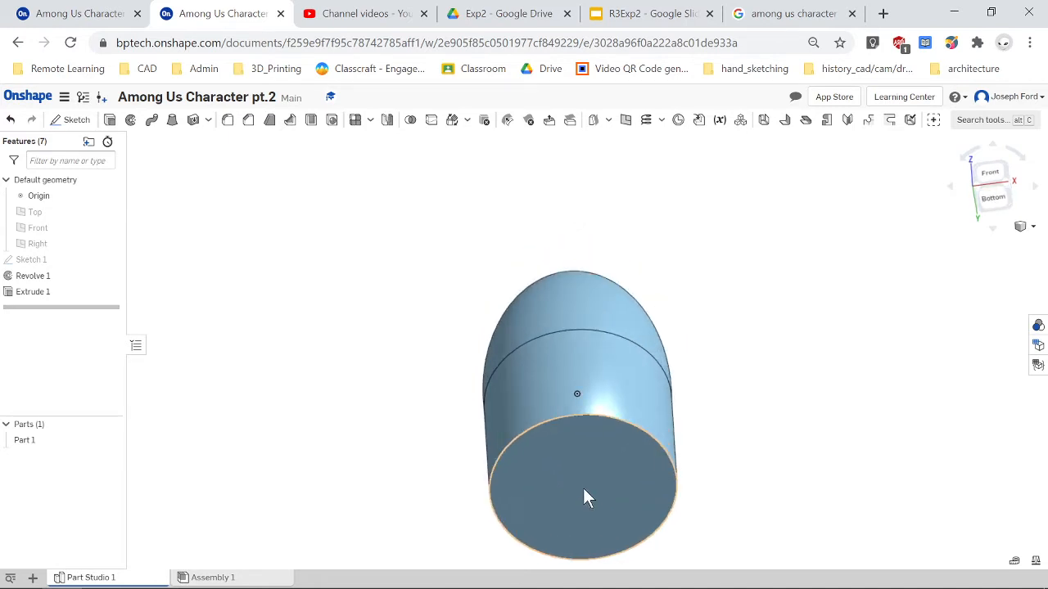
pyautogui.click(994, 202)
pyautogui.scroll(-2, 650, 390)
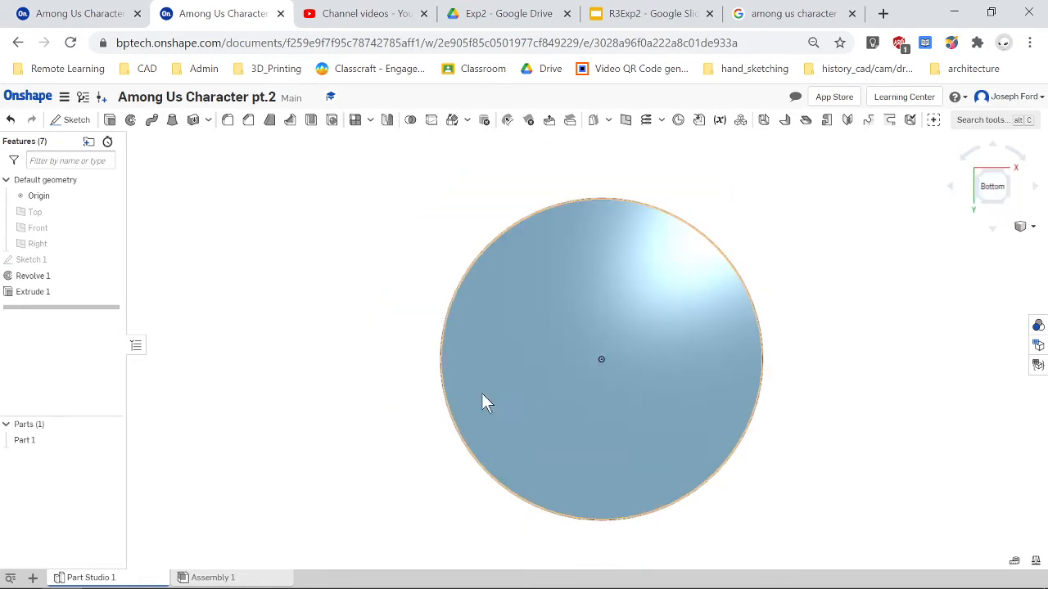
pyautogui.click(501, 241)
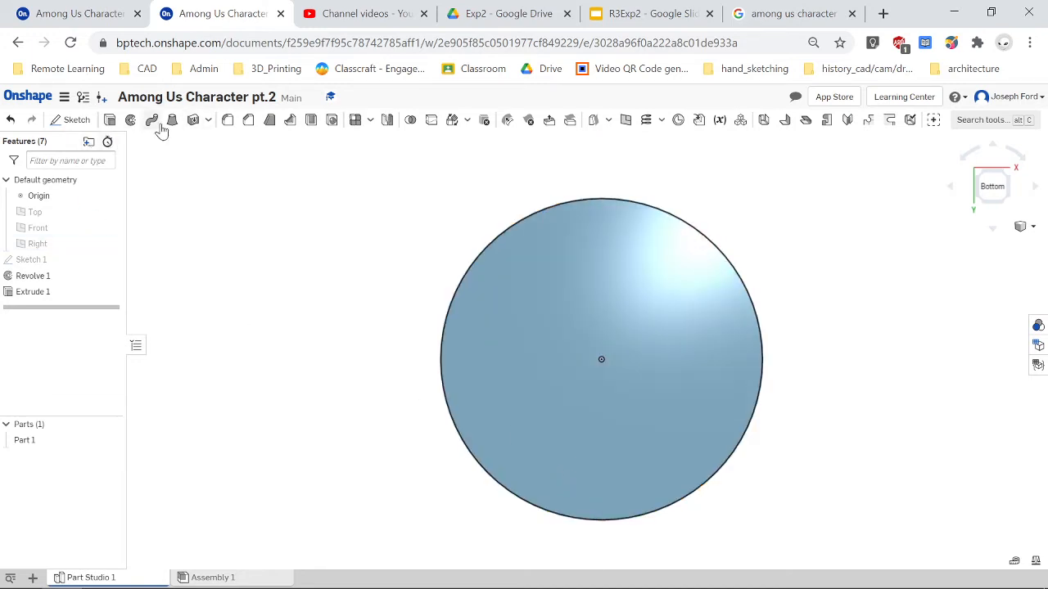
pyautogui.click(72, 120)
pyautogui.click(619, 285)
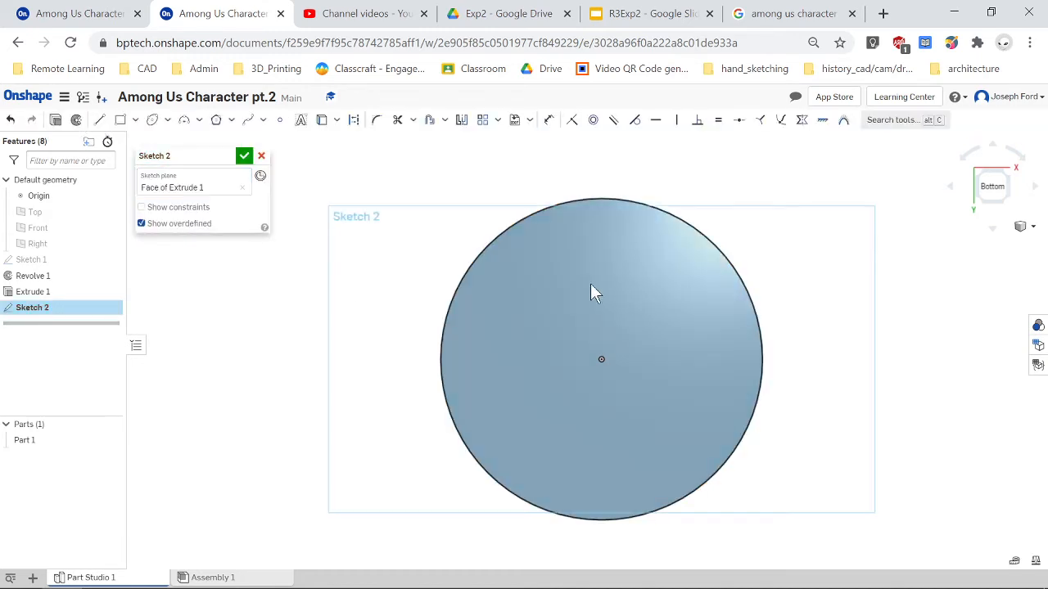
# Step: Draw a vertical construction line across the full bottom face, from edge to edge through the origin
pyautogui.click(100, 123)
pyautogui.press('q')
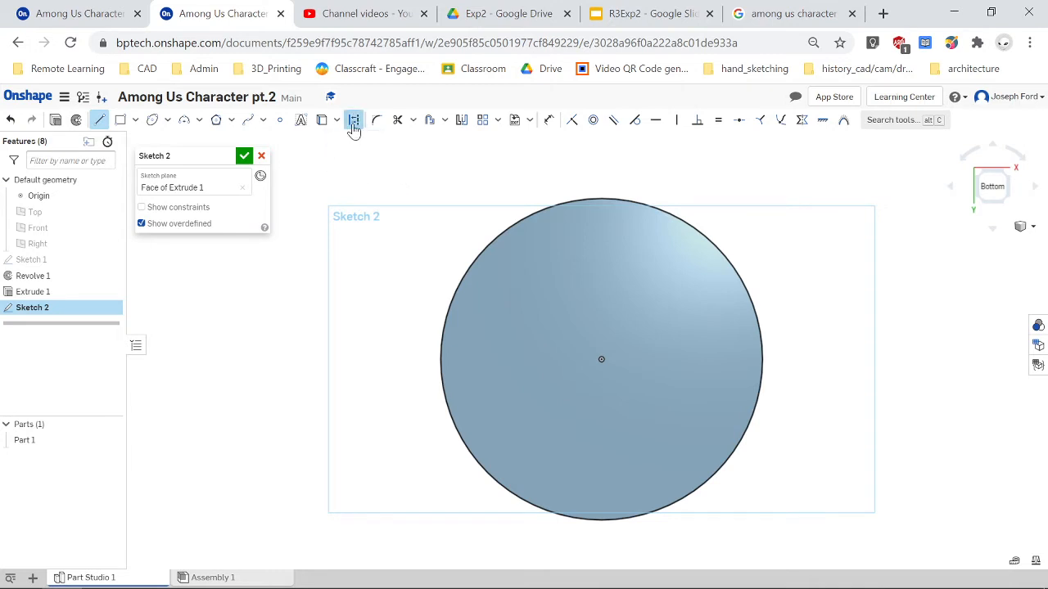
pyautogui.click(80, 120)
pyautogui.click(604, 365)
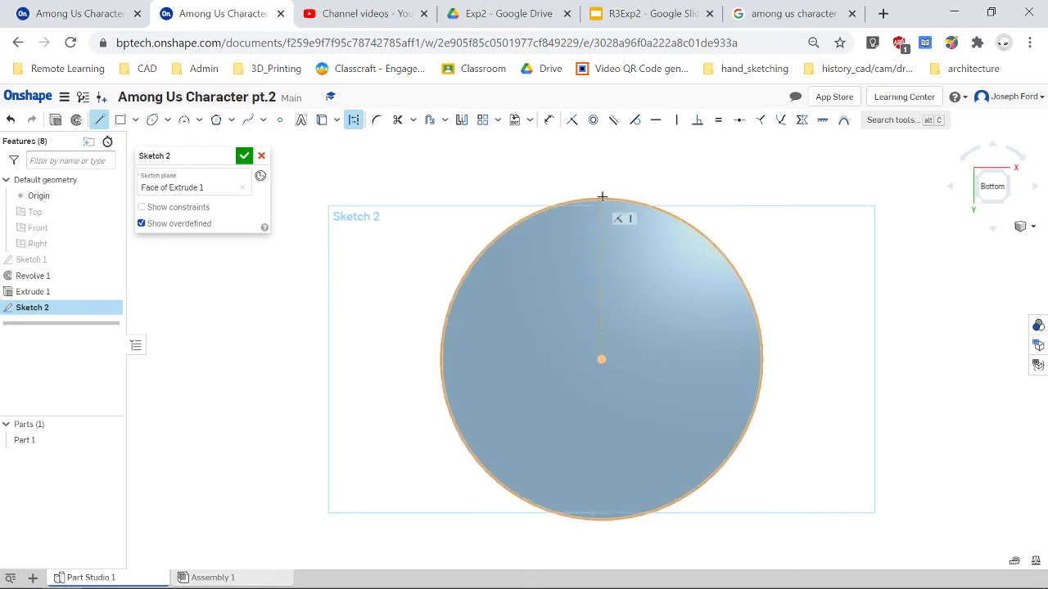
pyautogui.click(602, 198)
pyautogui.click(600, 518)
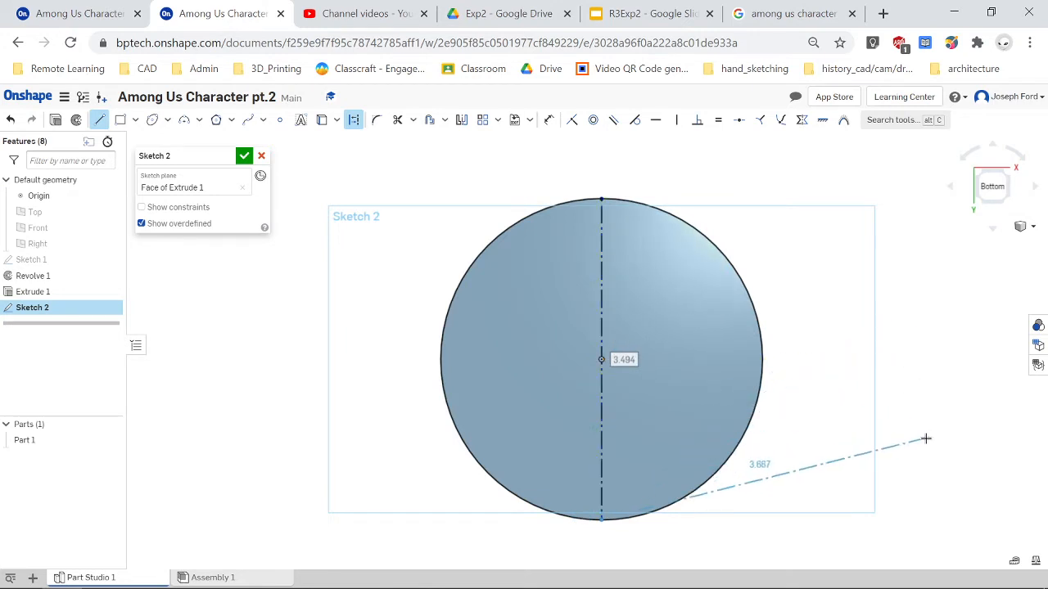
pyautogui.press('Escape')
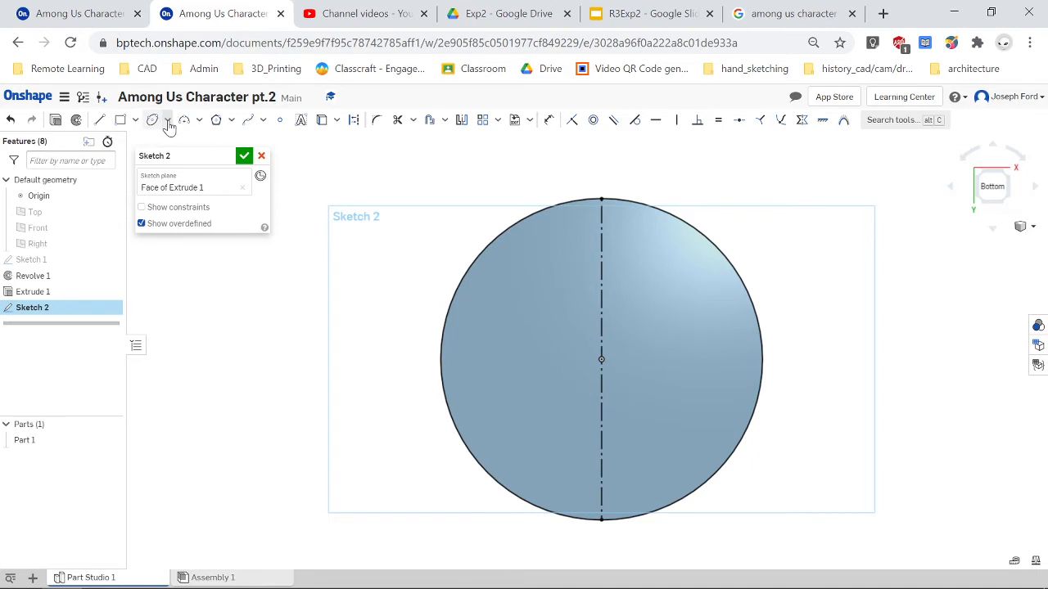
# Step: Draw a circle about 3.32 in in diameter, centred on the face's left edge and ending just short of the construction line
pyautogui.click(168, 123)
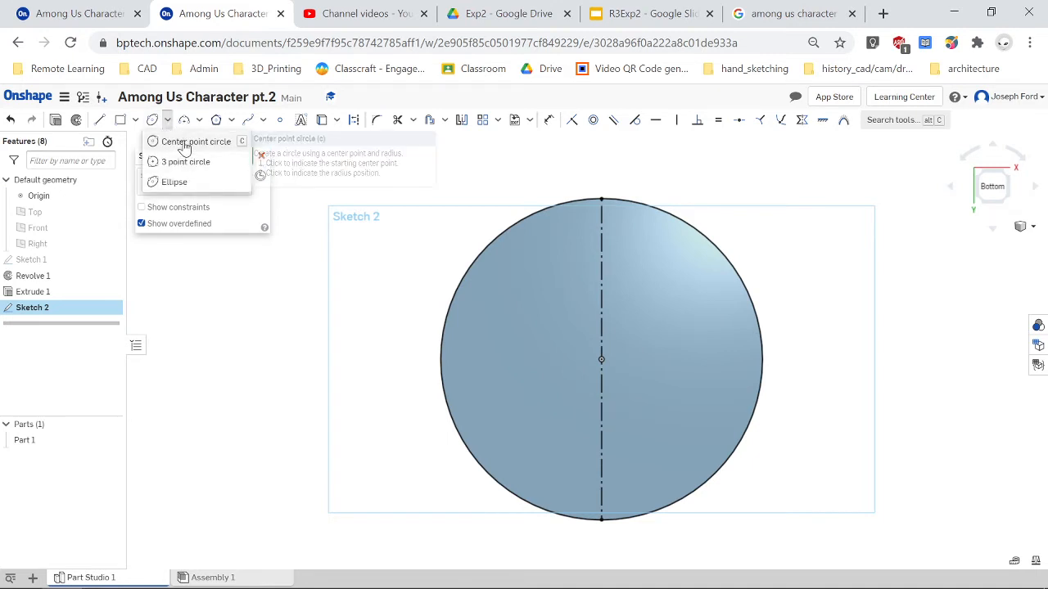
pyautogui.click(182, 140)
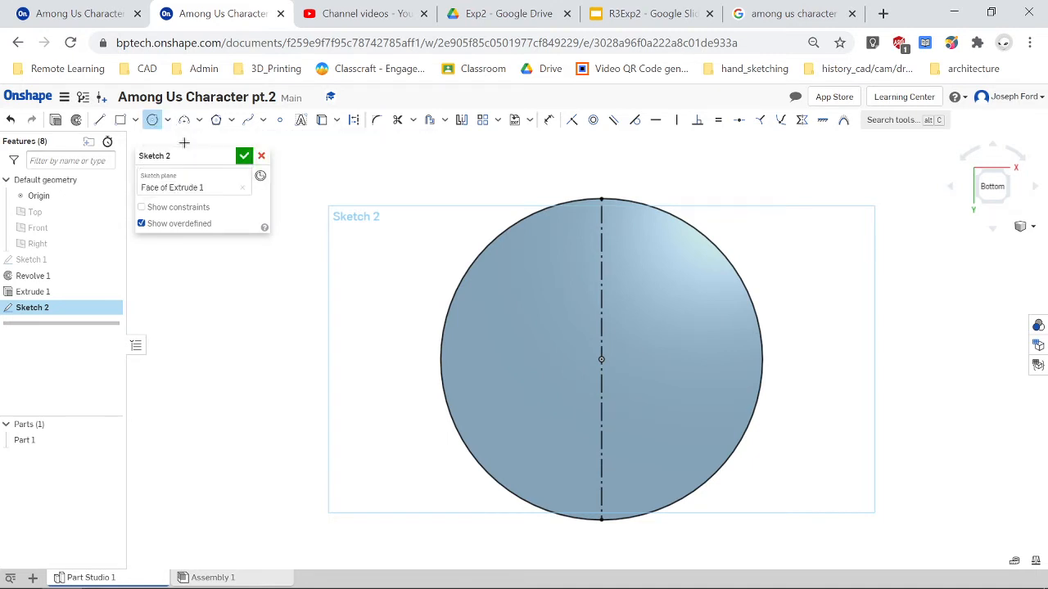
pyautogui.click(442, 358)
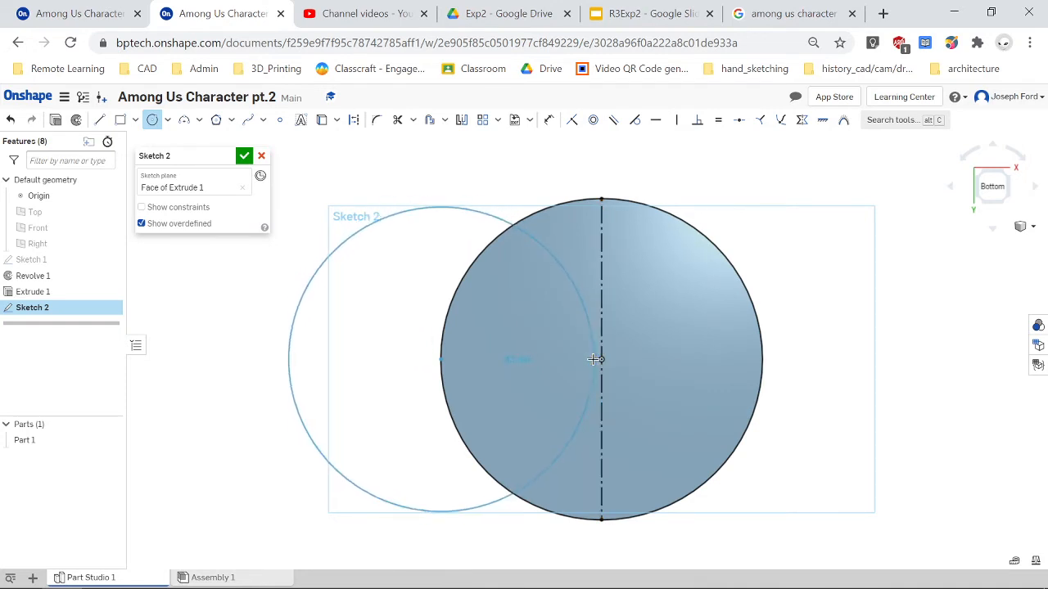
pyautogui.press('Escape')
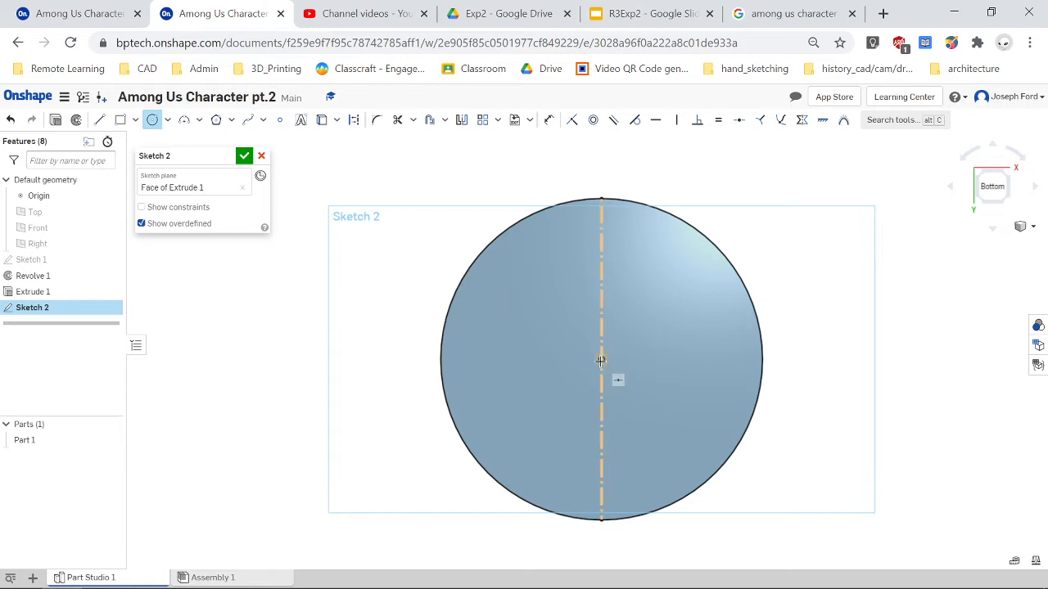
pyautogui.click(441, 358)
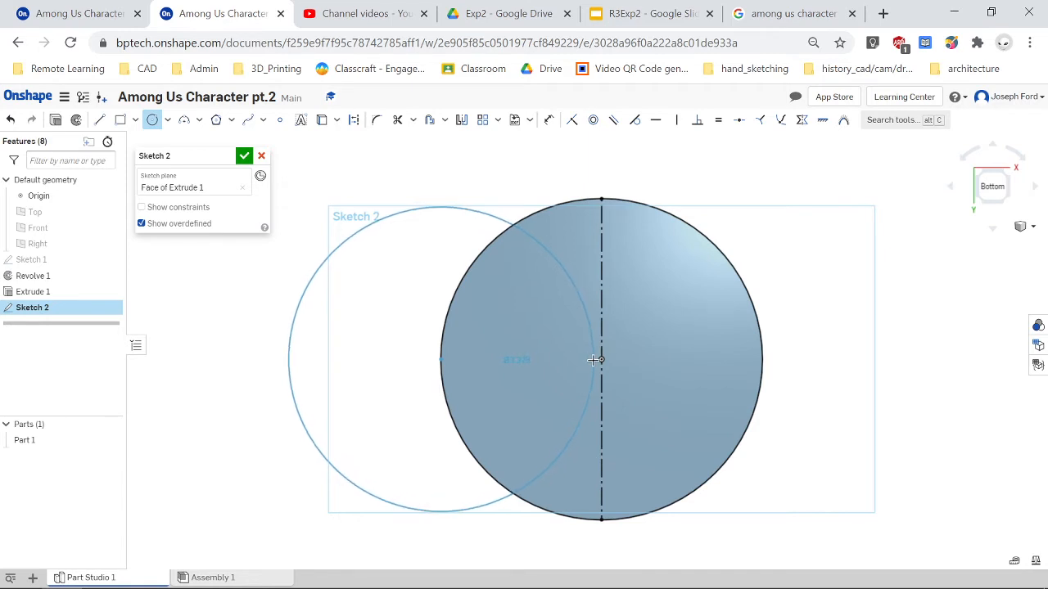
pyautogui.click(592, 360)
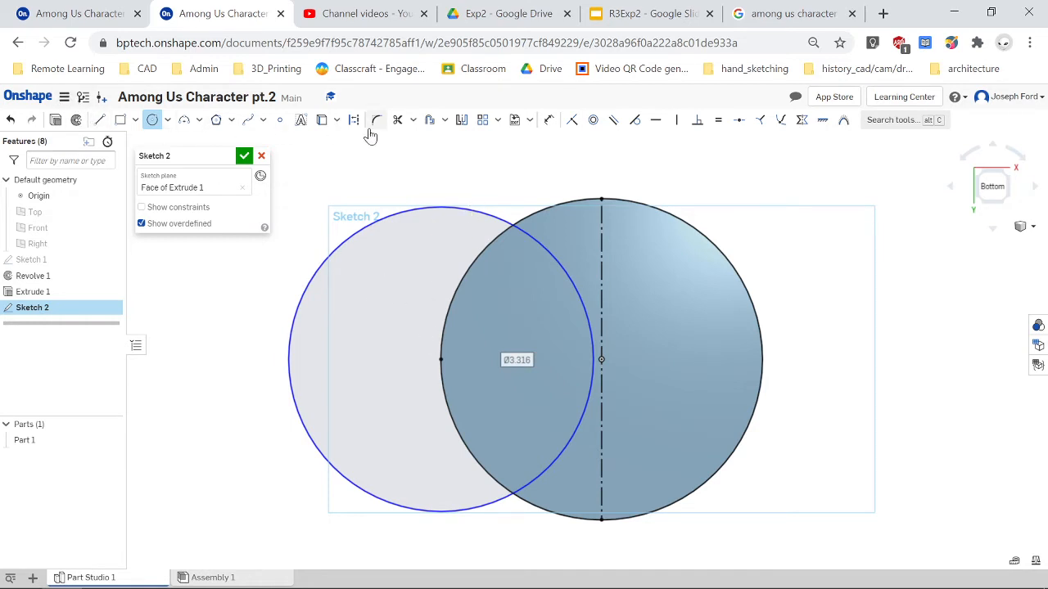
# Step: Try to trim away the circle's arc outside the body's bottom face, and undo the trim
pyautogui.click(397, 120)
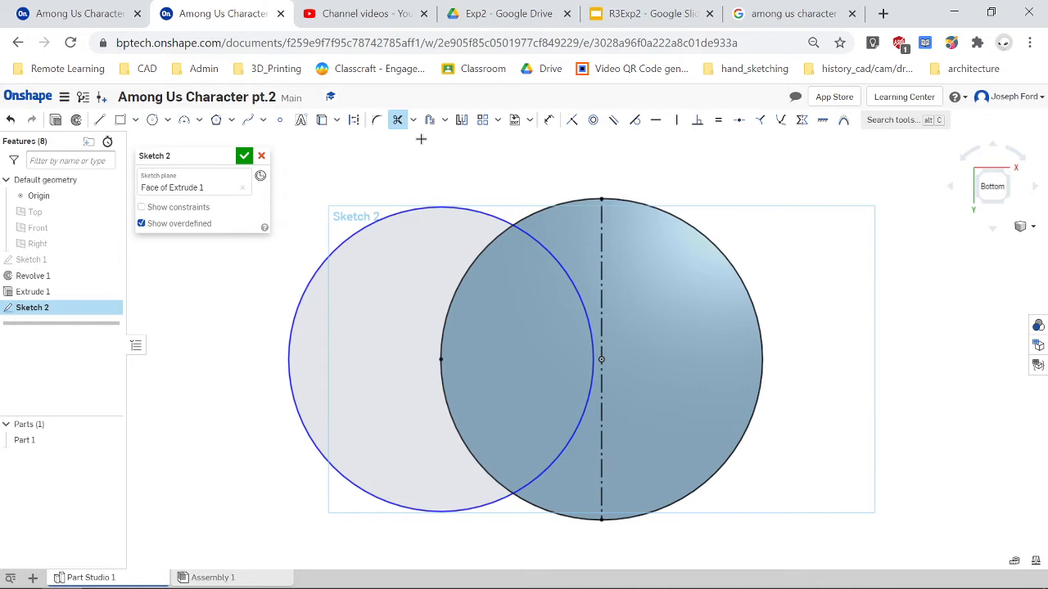
pyautogui.click(438, 208)
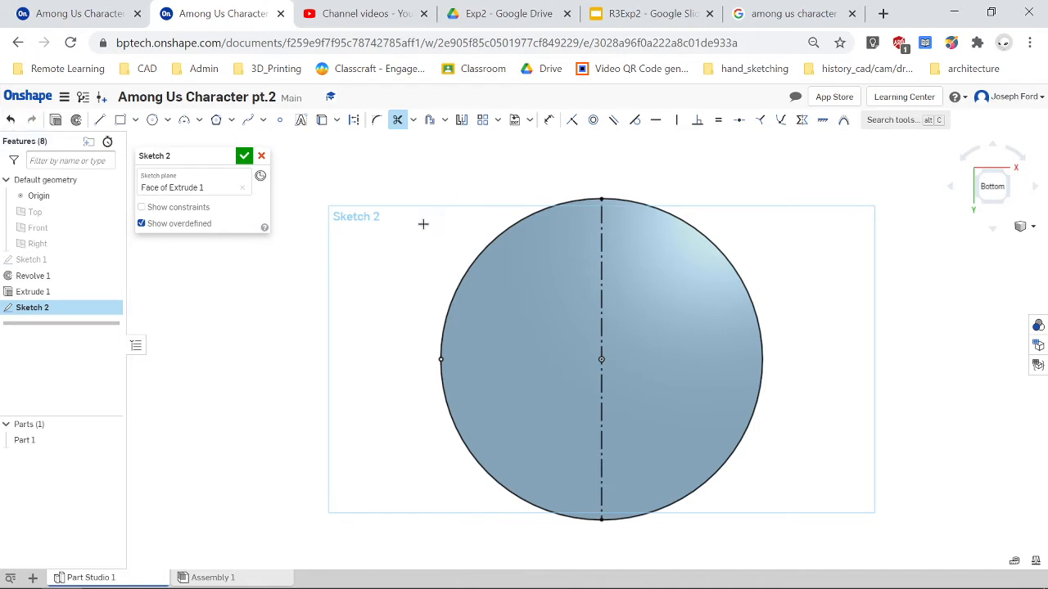
pyautogui.hotkey('ctrl', 'z')
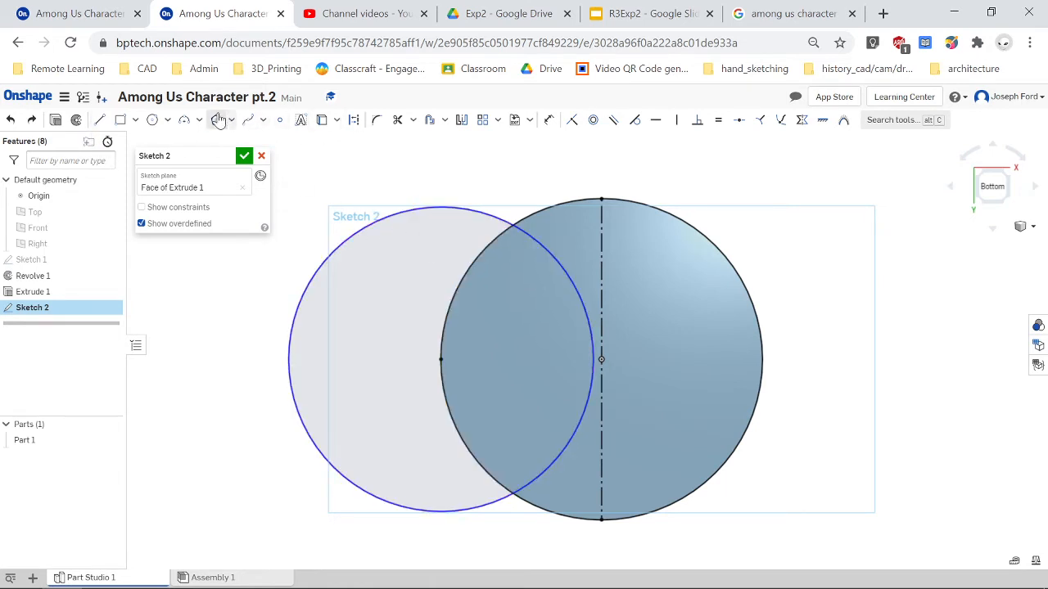
# Step: Draw a circle about 3.49 in in diameter from the origin to the face's outer edge, and trim the left circle's arc outside it
pyautogui.click(153, 121)
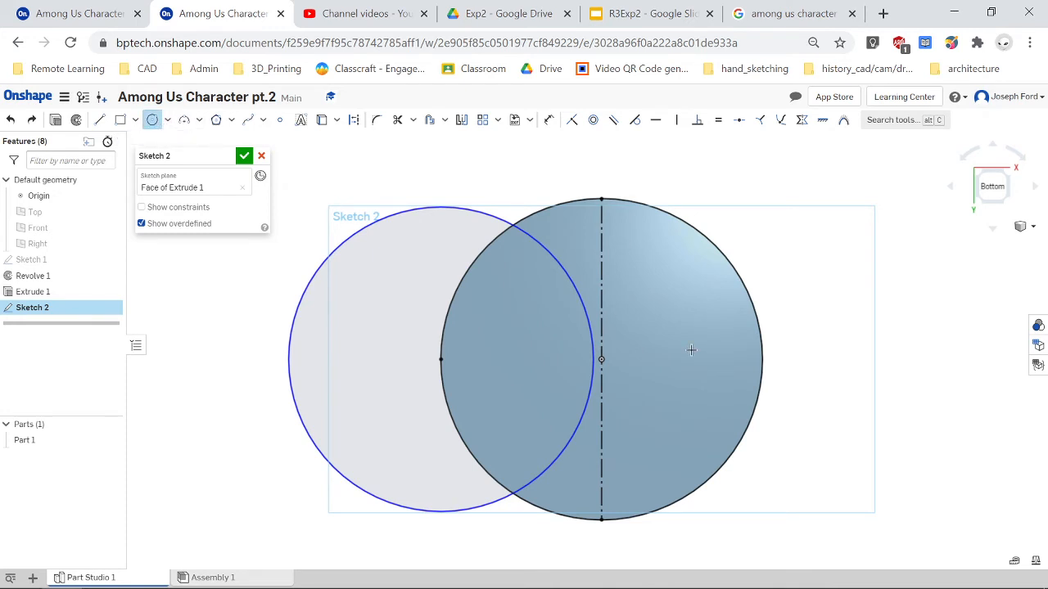
pyautogui.click(601, 359)
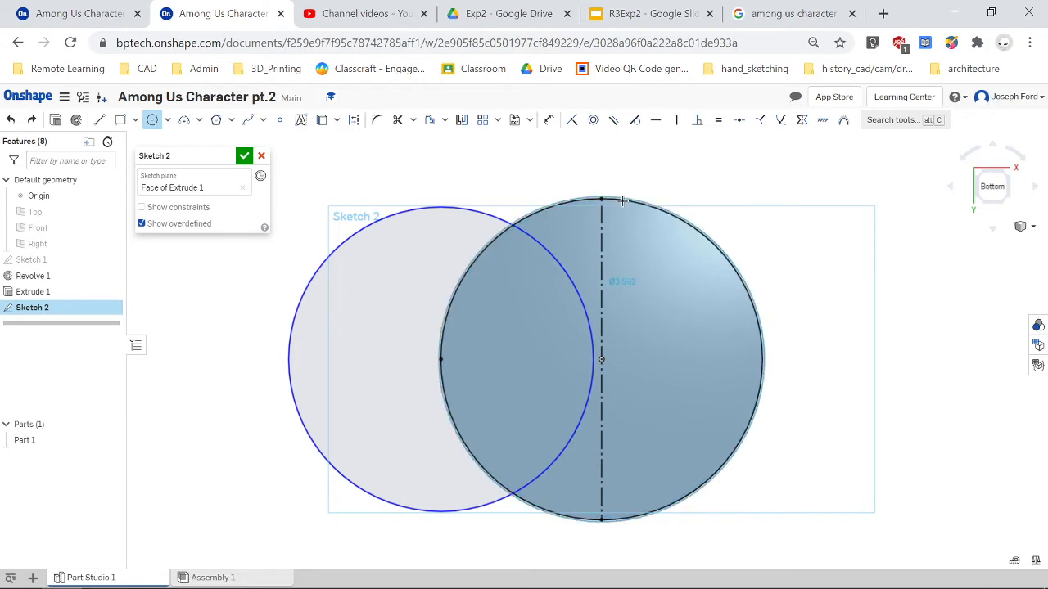
pyautogui.click(602, 199)
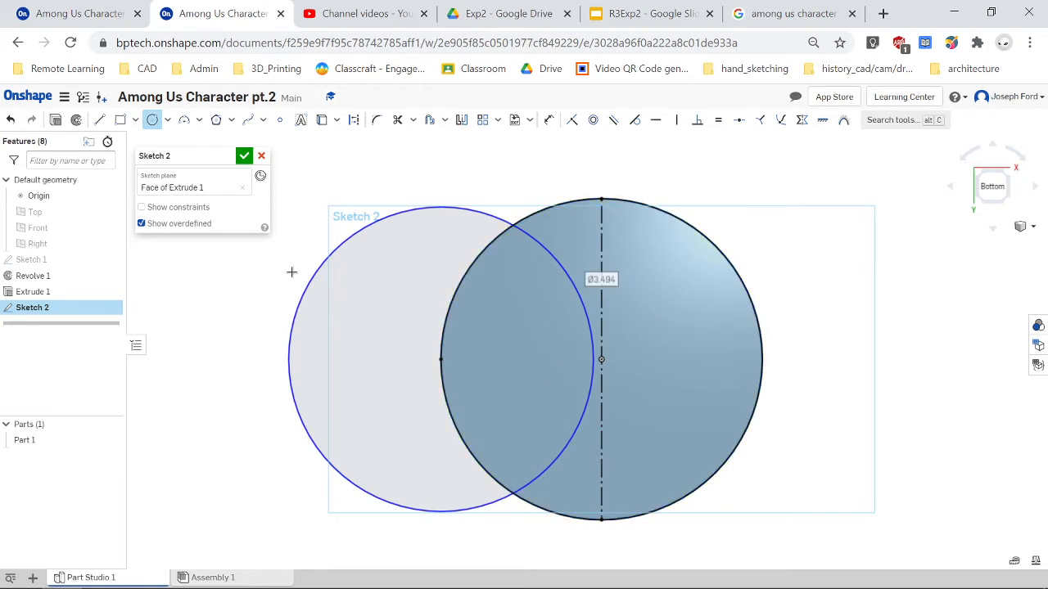
pyautogui.press('m')
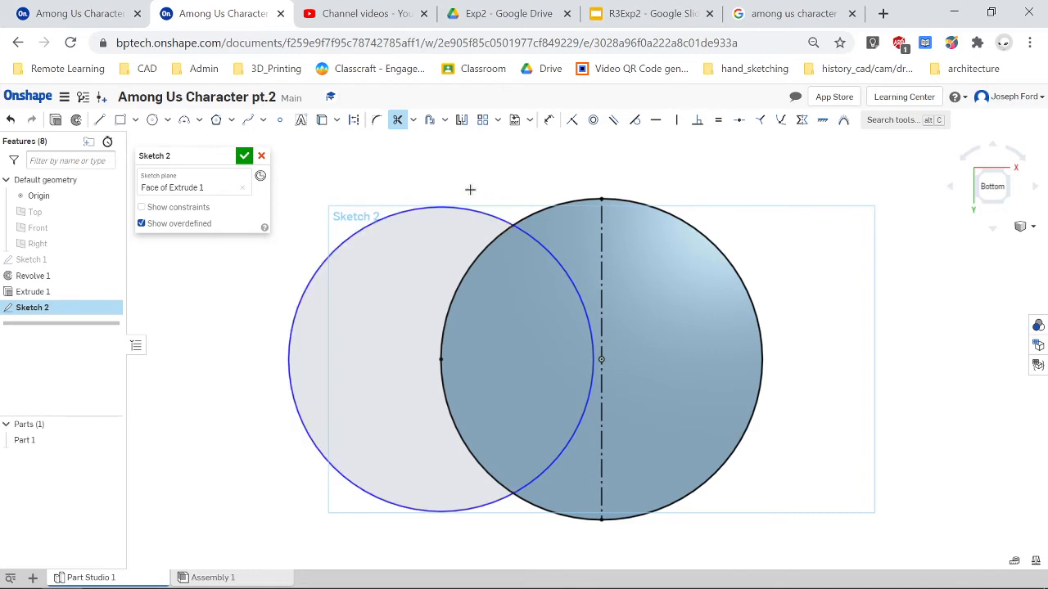
pyautogui.click(398, 216)
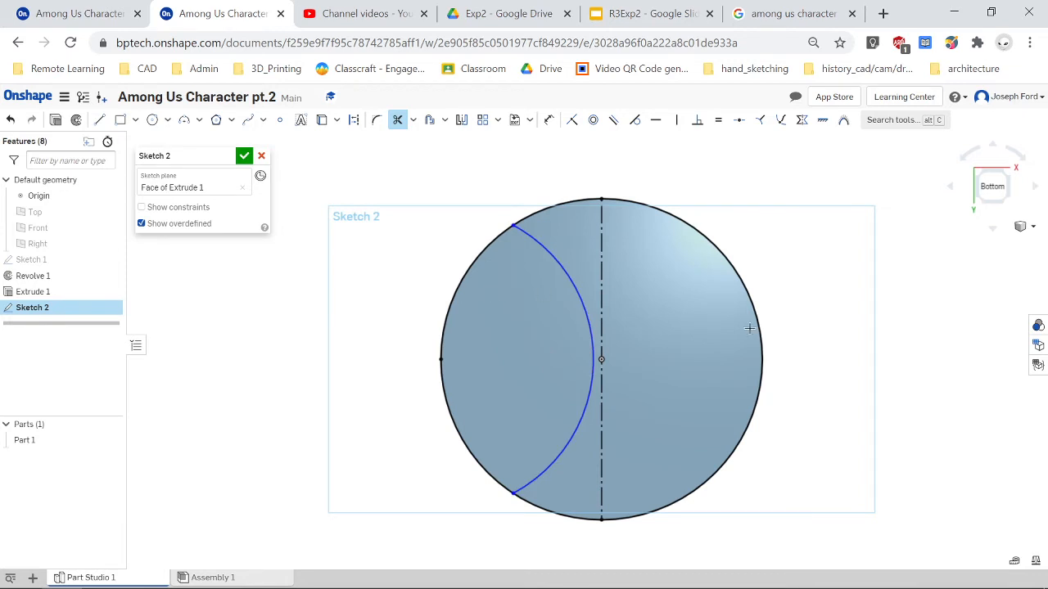
# Step: Mirror the remaining left arc across the vertical construction line and finish the sketch
pyautogui.click(460, 121)
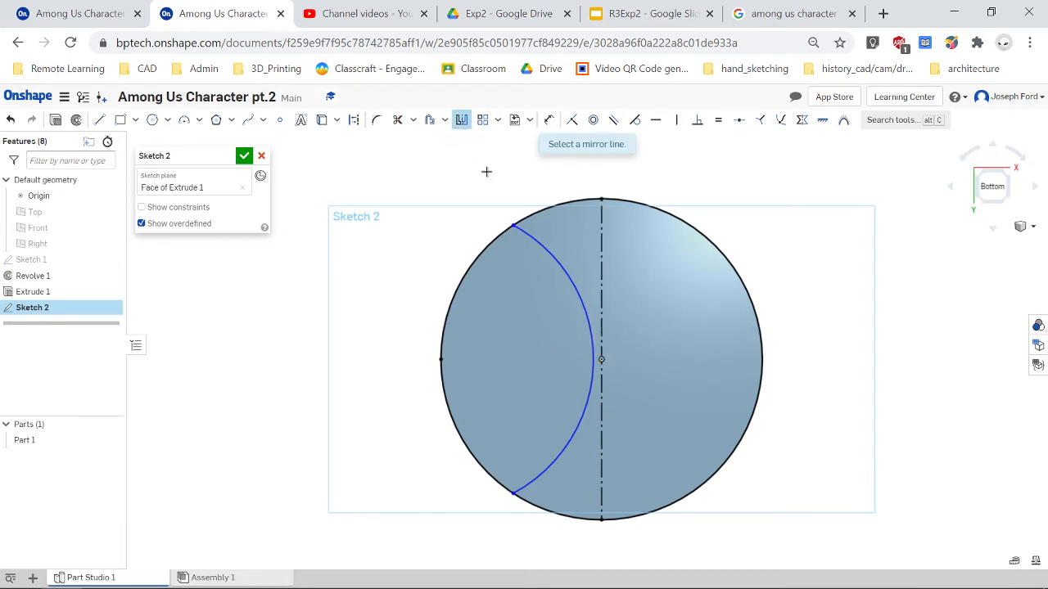
pyautogui.click(603, 224)
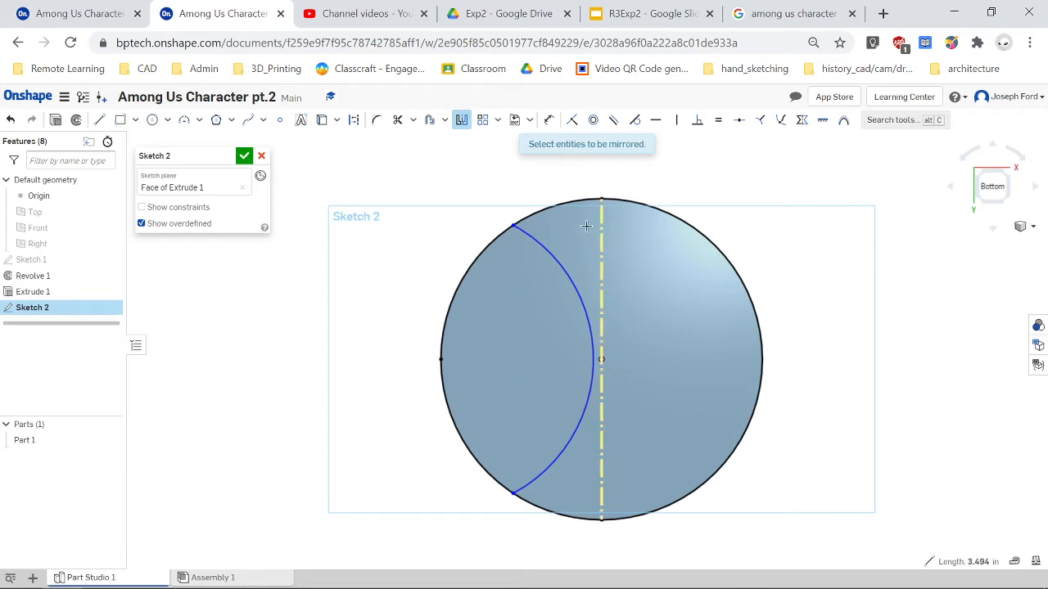
pyautogui.click(538, 244)
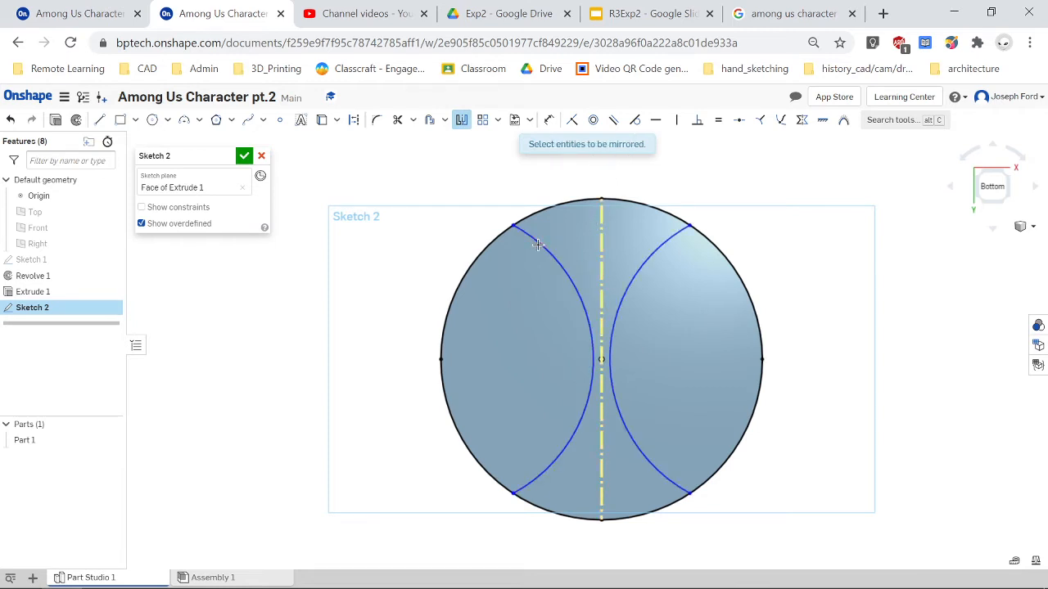
pyautogui.click(244, 157)
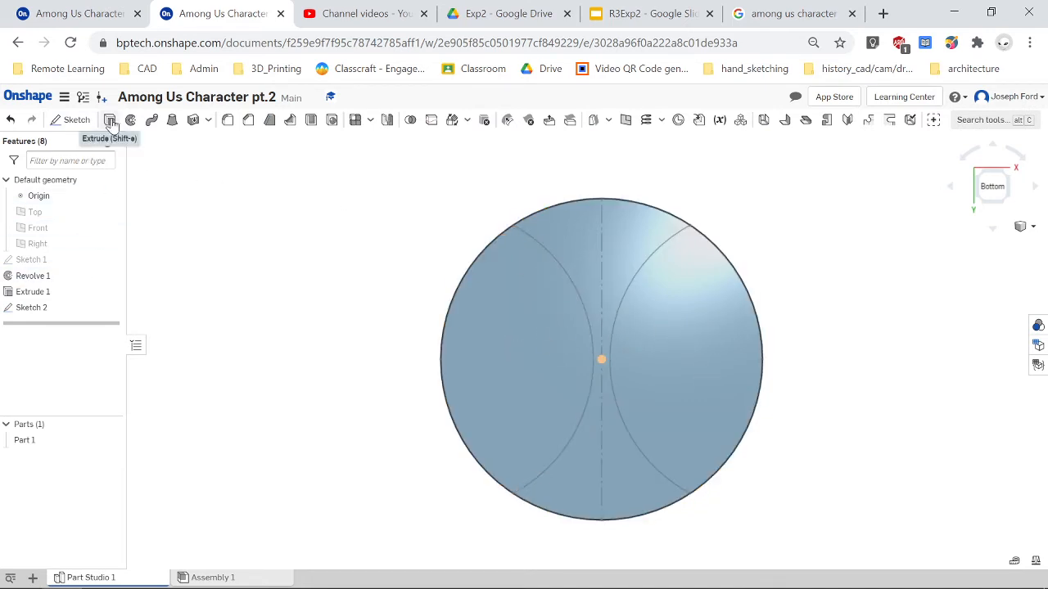
# Step: Set up an Extrude that removes material using only the middle region of Sketch 2, leaving out the two leg regions
pyautogui.click(50, 309)
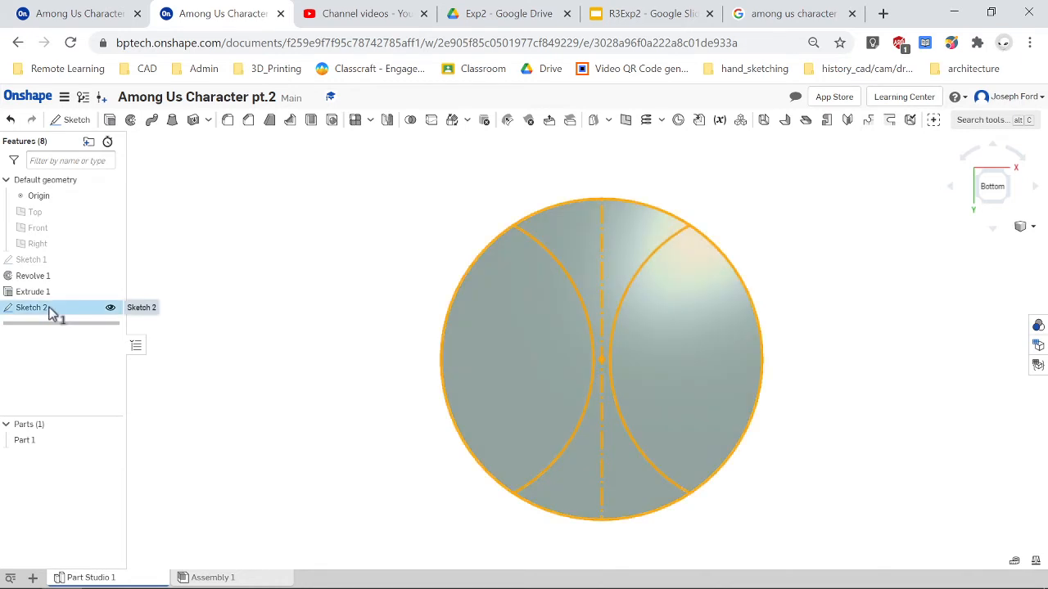
pyautogui.click(110, 120)
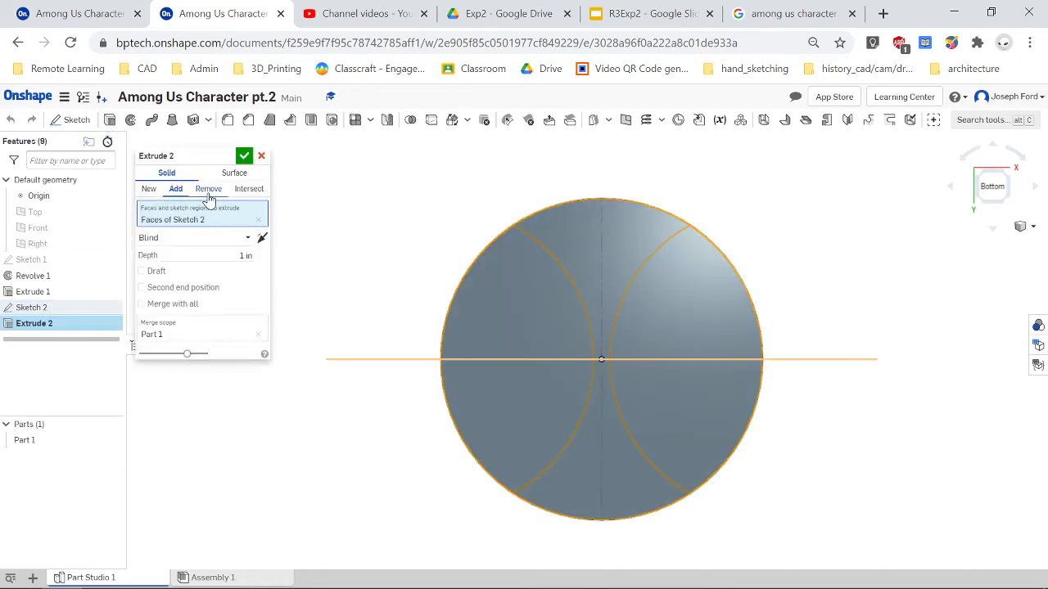
pyautogui.click(209, 191)
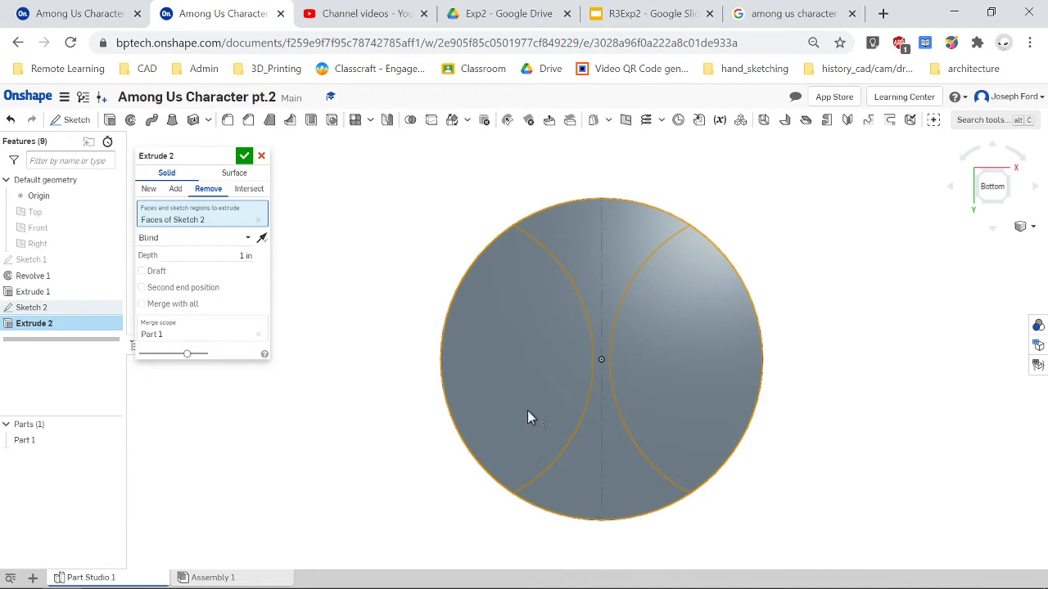
pyautogui.click(496, 359)
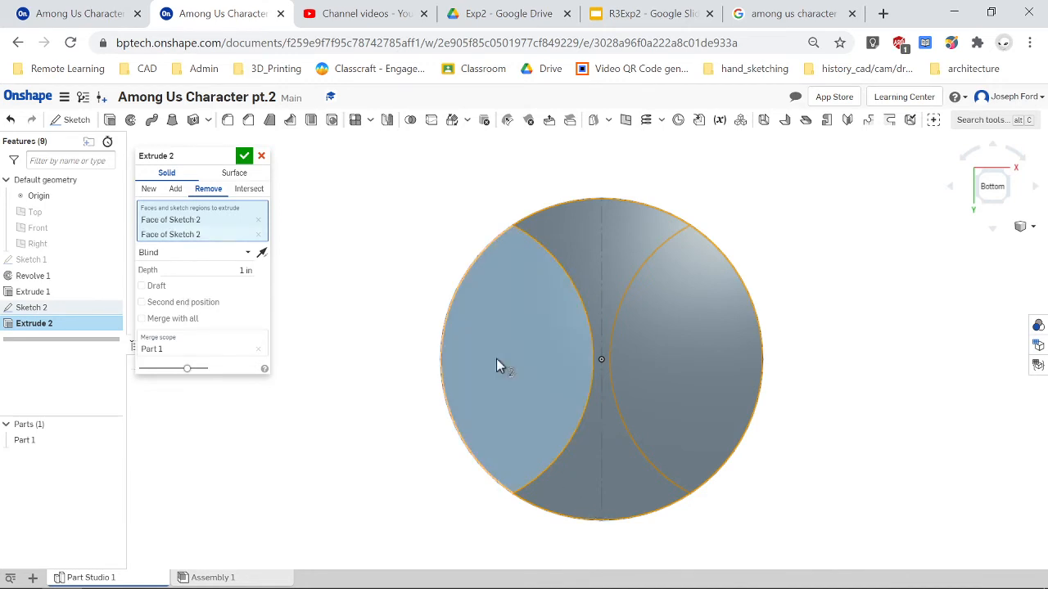
pyautogui.click(685, 352)
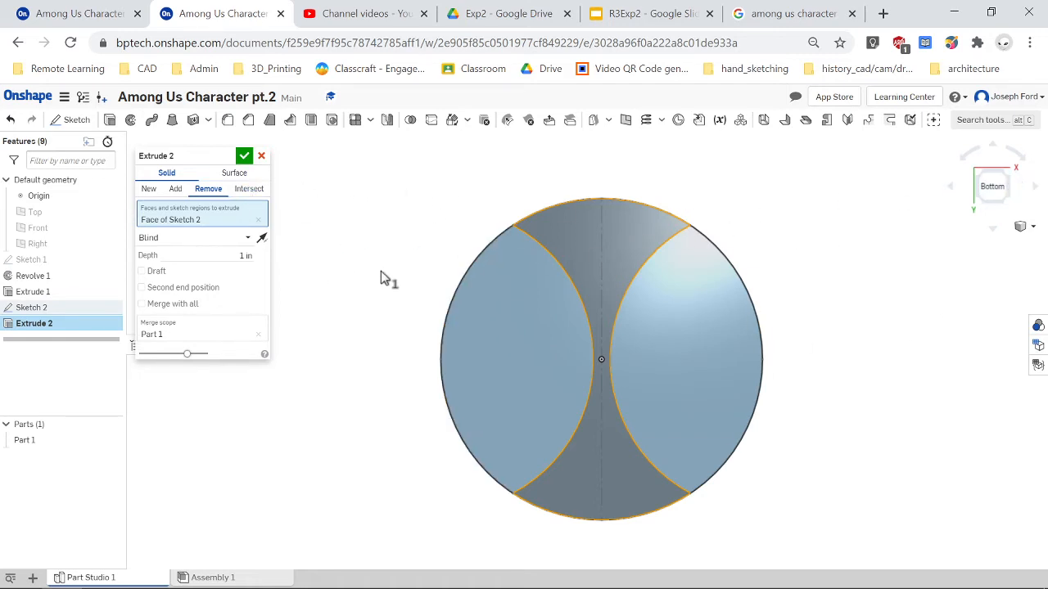
# Step: Set the depth of the cut between the legs to 1.25 in and accept the extrude
pyautogui.press('Down')
pyautogui.press('Down')
pyautogui.press('Down')
pyautogui.press('Down')
pyautogui.press('Down')
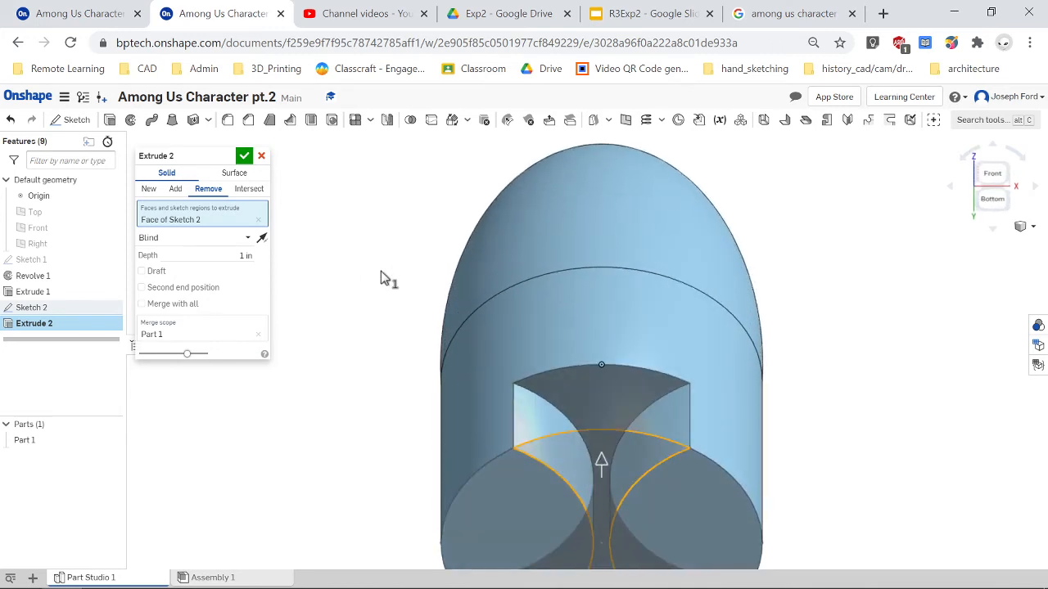
pyautogui.press('Down')
pyautogui.press('Down')
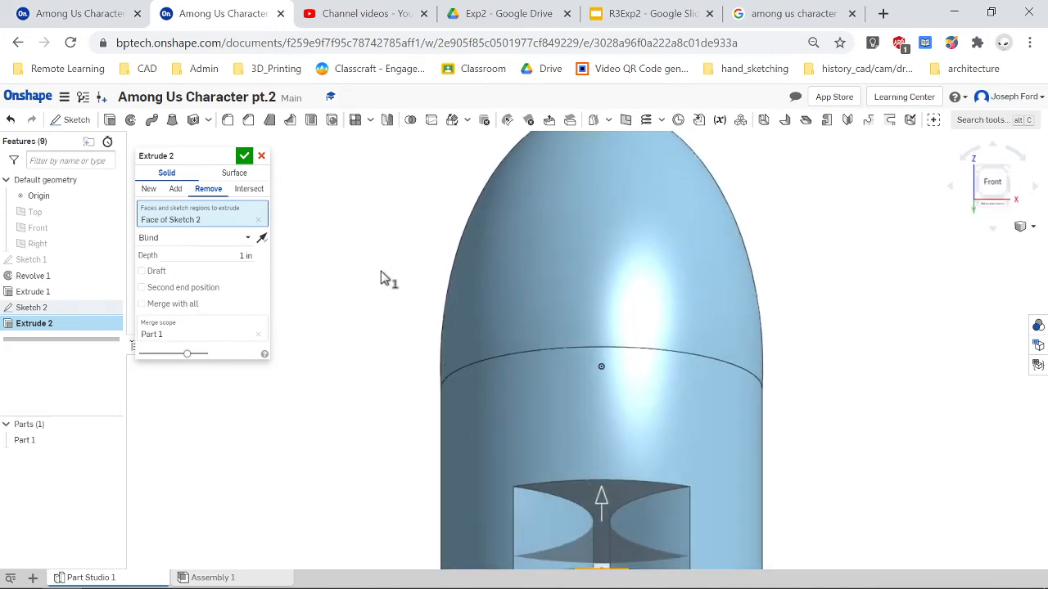
pyautogui.scroll(-5, 764, 517)
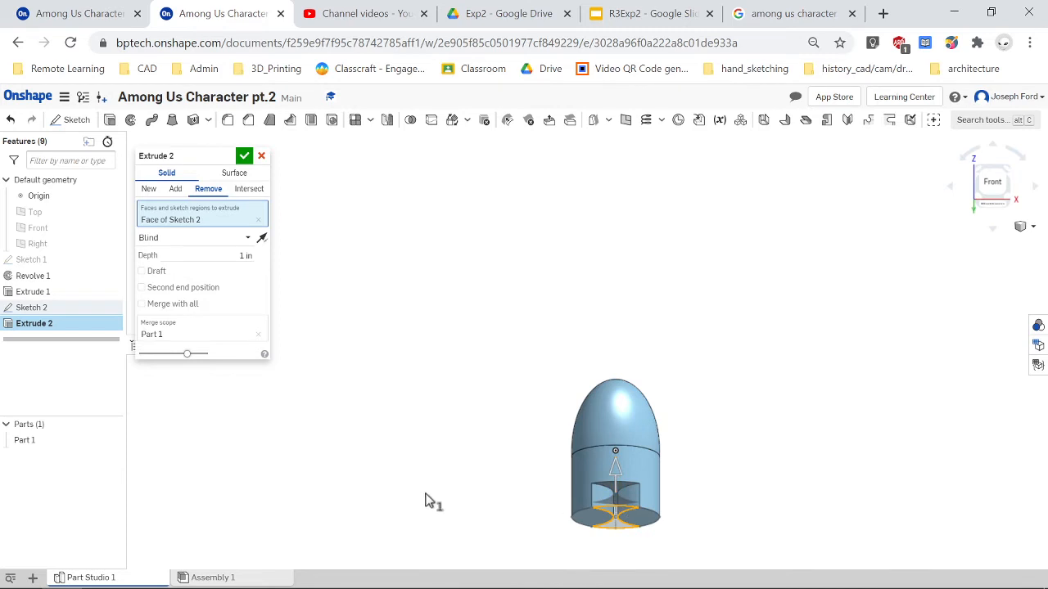
pyautogui.press('Down')
pyautogui.press('Up')
pyautogui.press('Down')
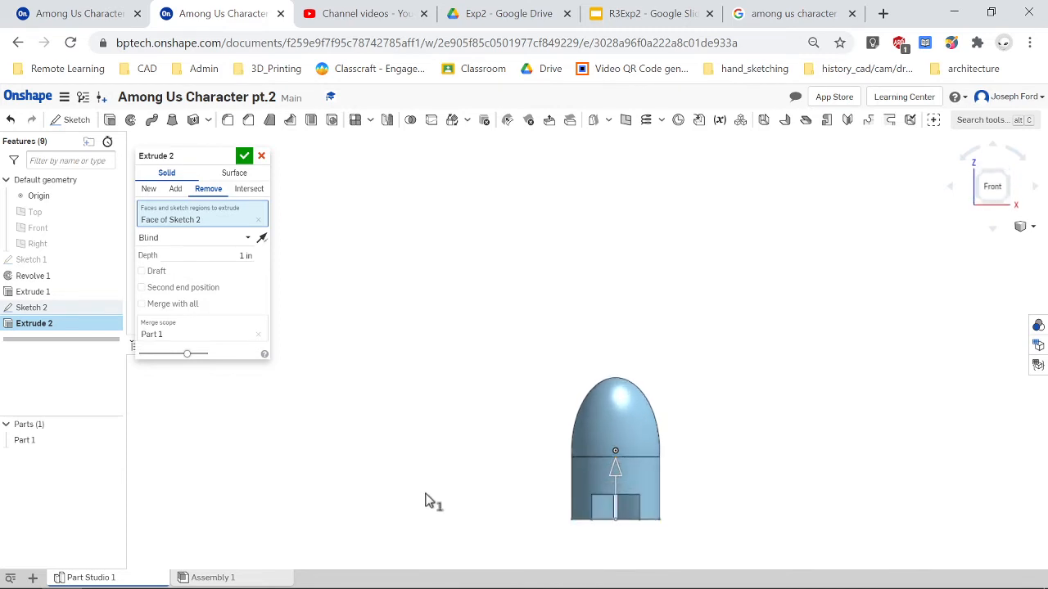
pyautogui.press('Right')
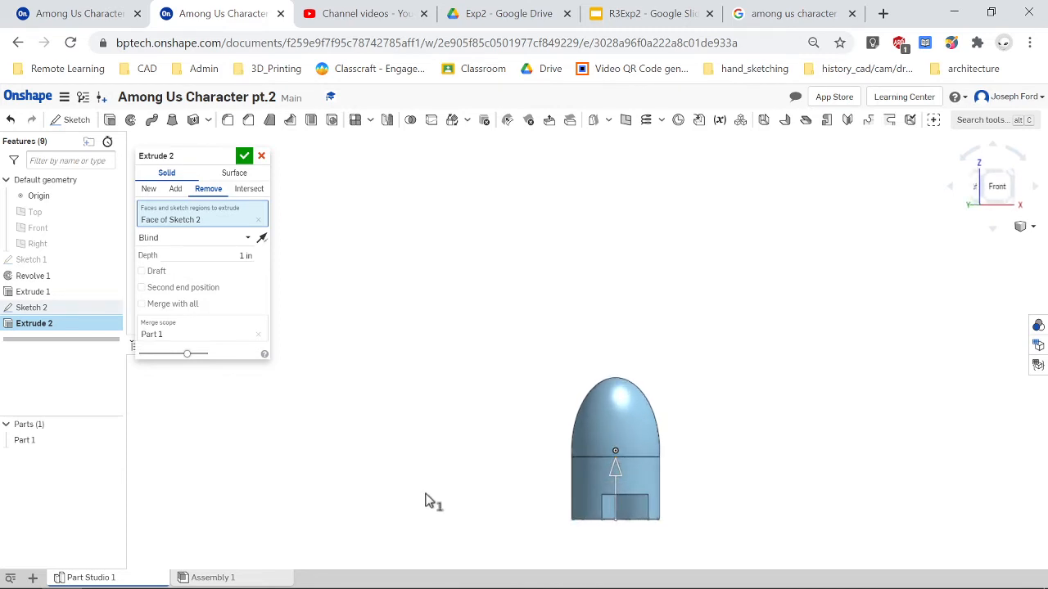
pyautogui.scroll(1, 596, 532)
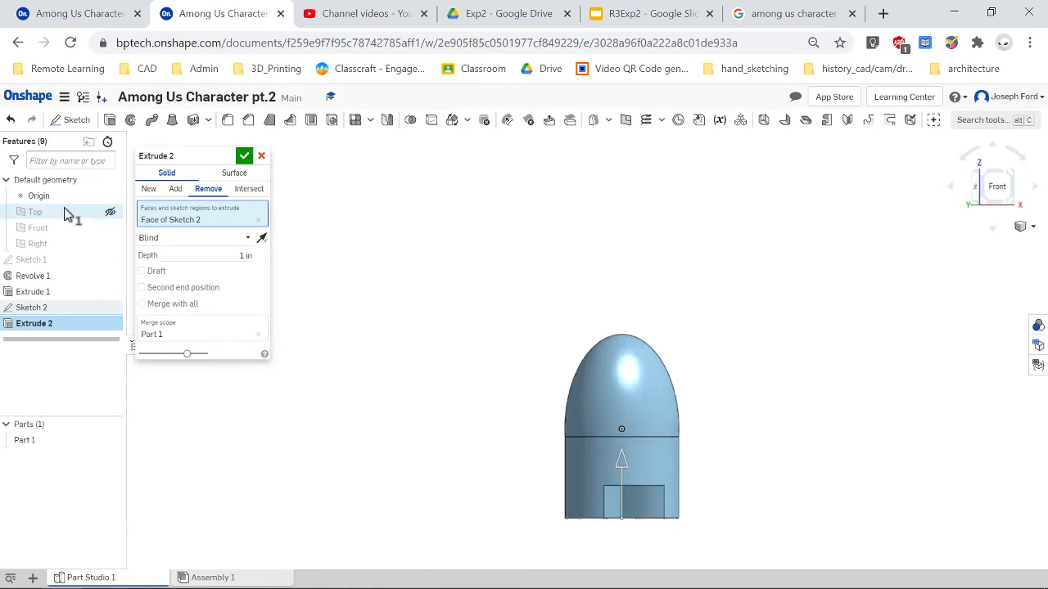
pyautogui.click(244, 255)
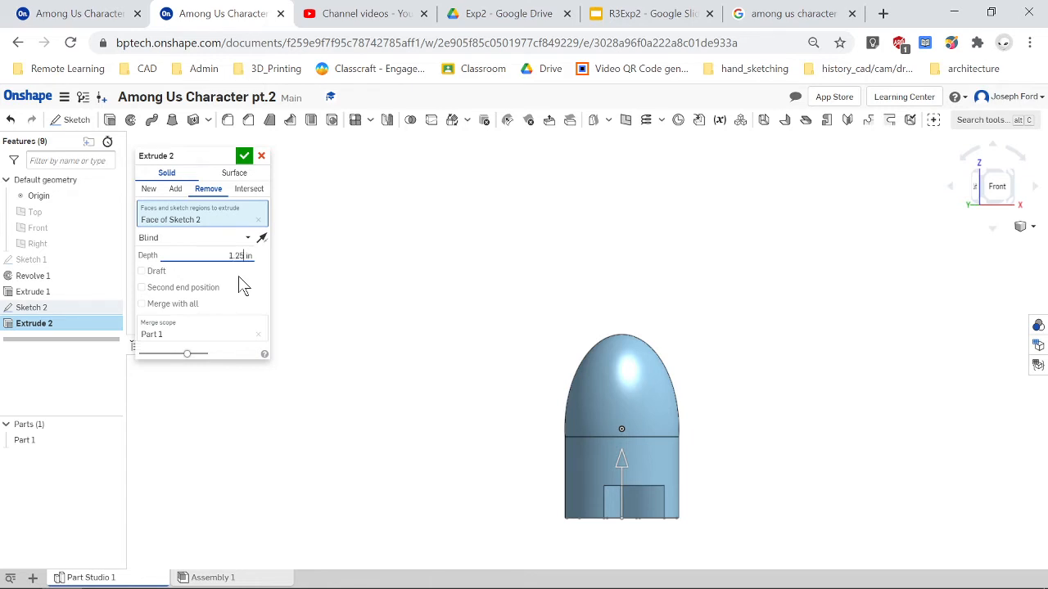
pyautogui.press('Return')
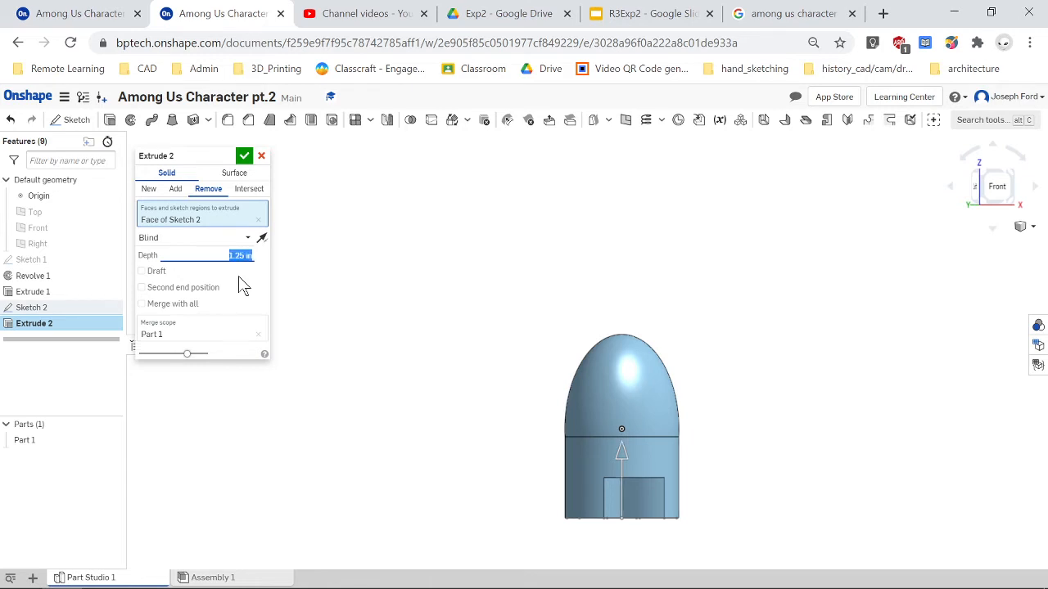
pyautogui.moveTo(825, 486)
pyautogui.mouseDown(button='right')
pyautogui.moveTo(802, 491)
pyautogui.moveTo(819, 490)
pyautogui.mouseUp(button='right')
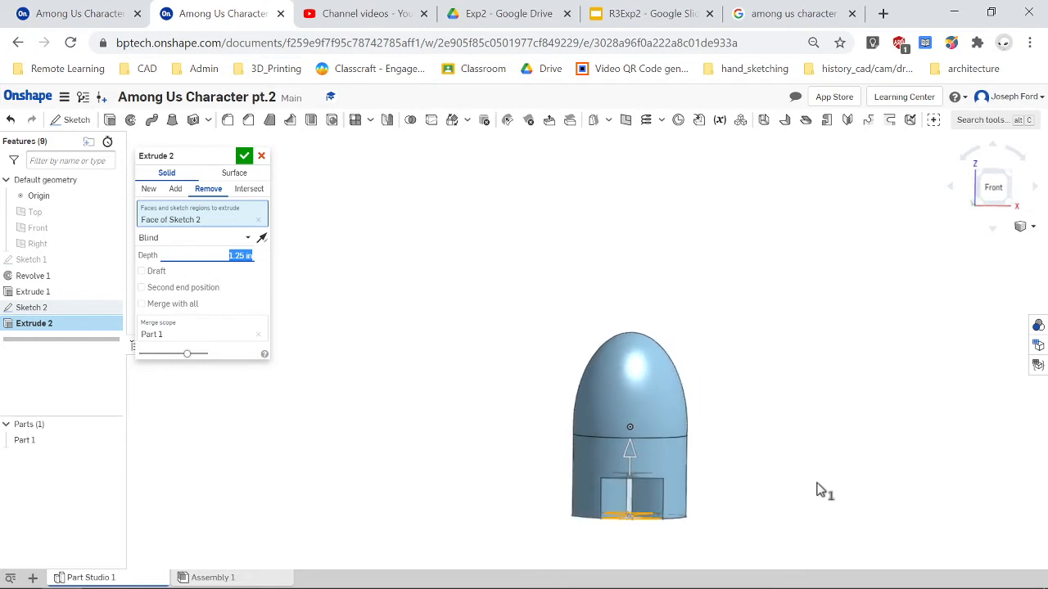
pyautogui.click(244, 158)
# Step: Start a new sketch on the bottom face of the left leg, seen straight on from below
pyautogui.scroll(3, 648, 535)
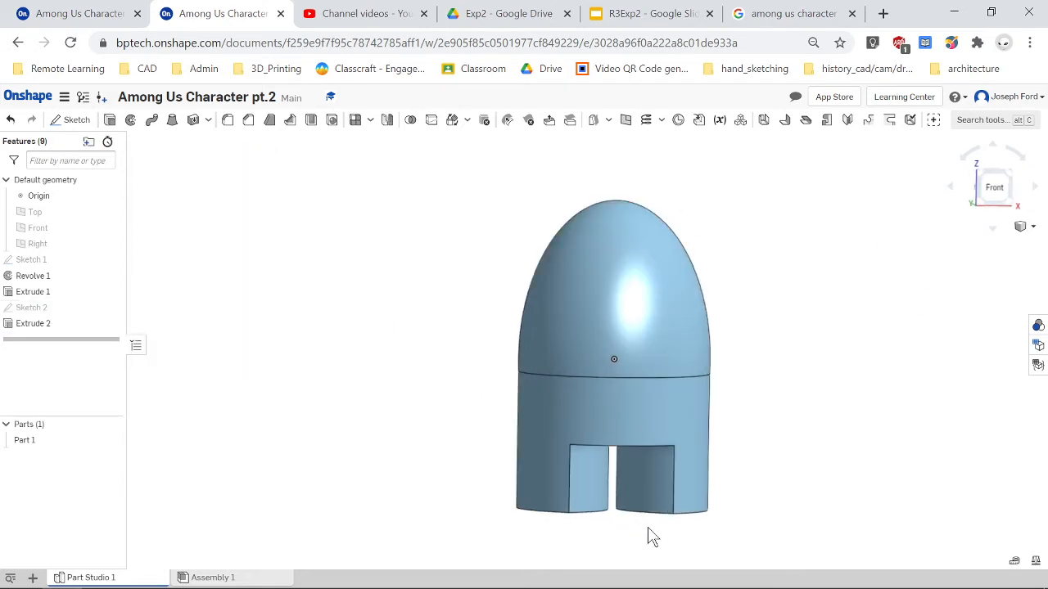
pyautogui.moveTo(708, 530); pyautogui.dragTo(788, 545, button='right')
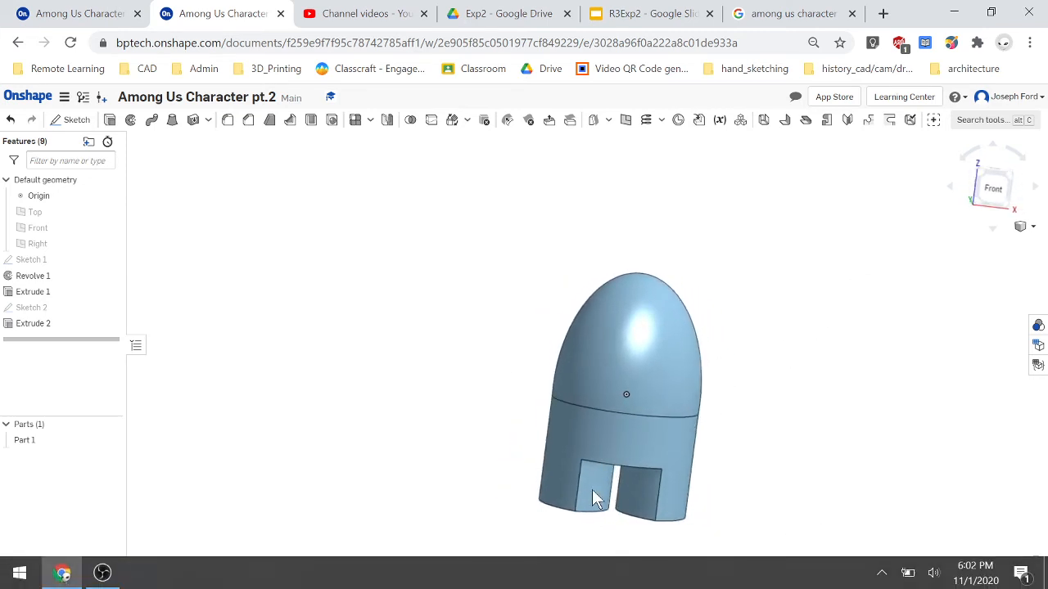
pyautogui.scroll(2, 590, 491)
pyautogui.moveTo(895, 366); pyautogui.dragTo(922, 296, button='right')
pyautogui.click(990, 201)
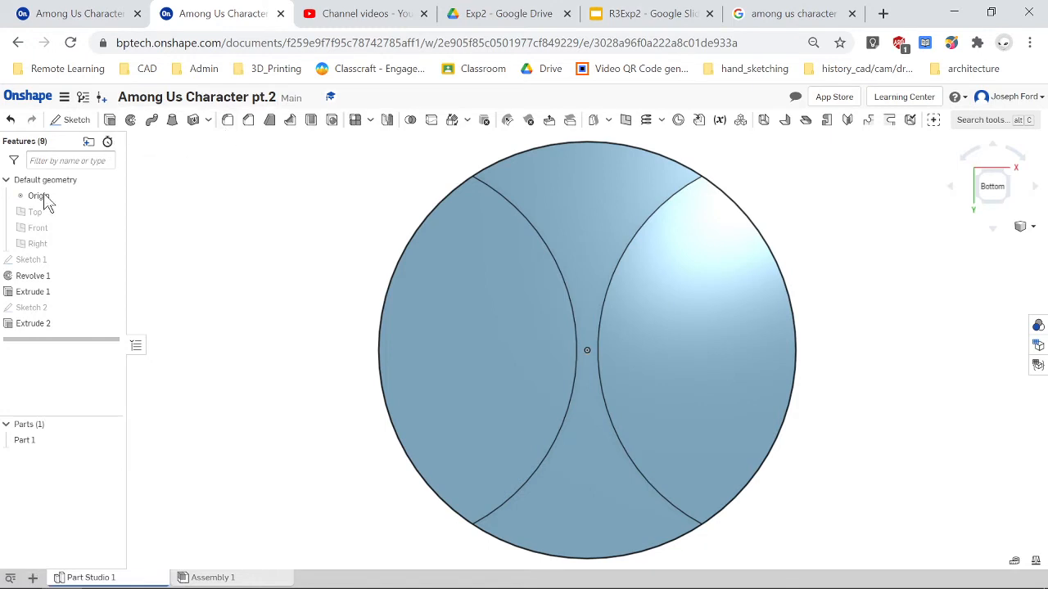
pyautogui.click(76, 121)
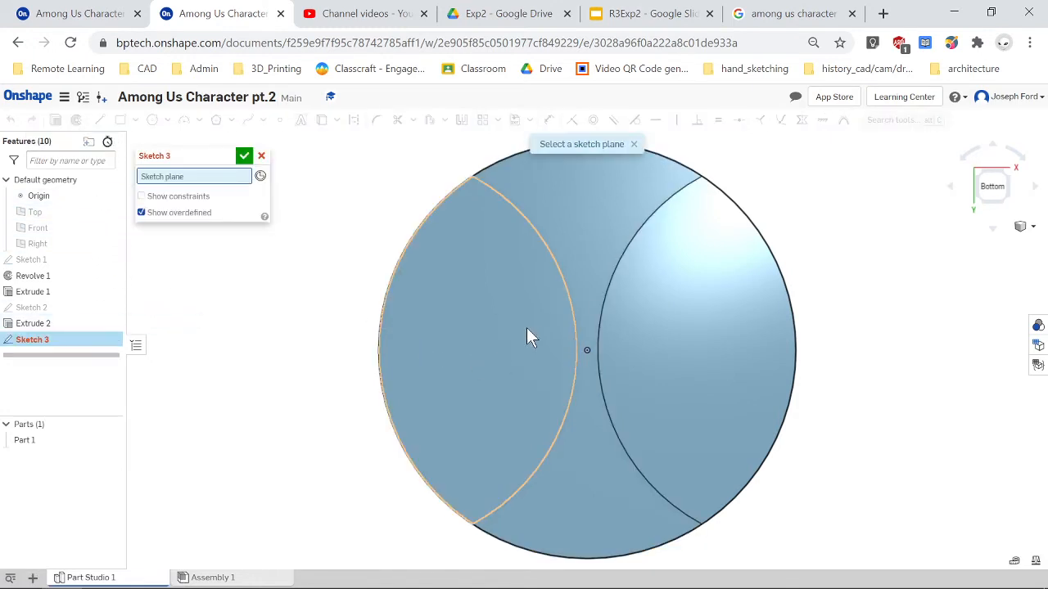
pyautogui.click(460, 350)
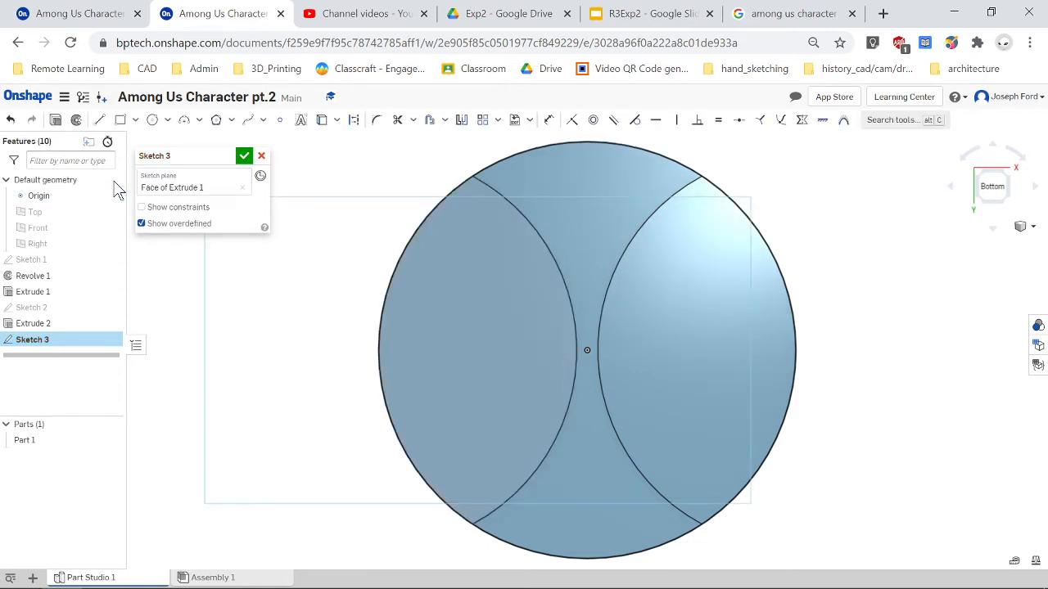
pyautogui.click(167, 122)
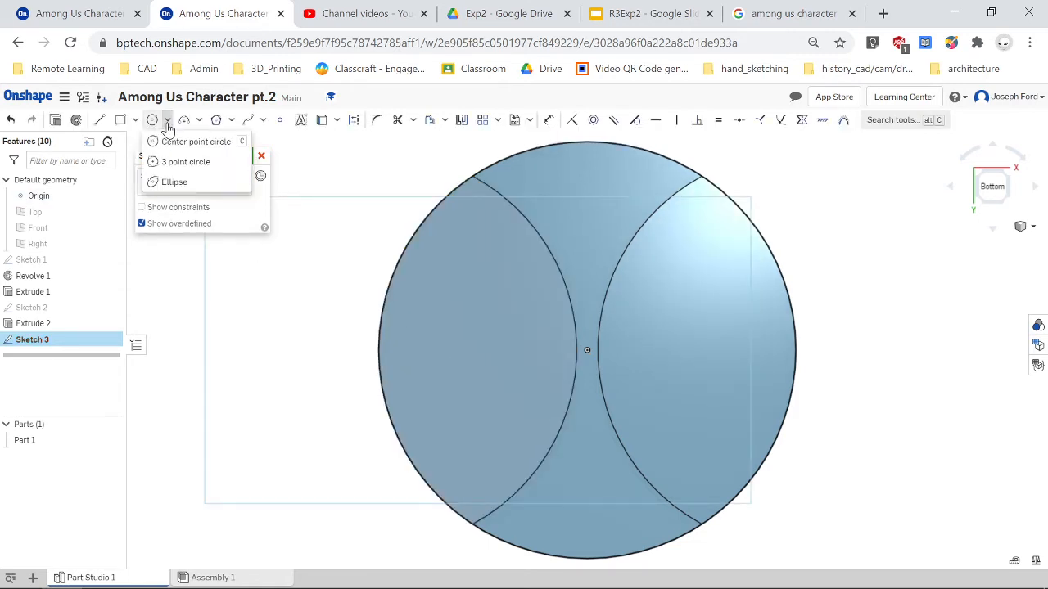
pyautogui.click(175, 184)
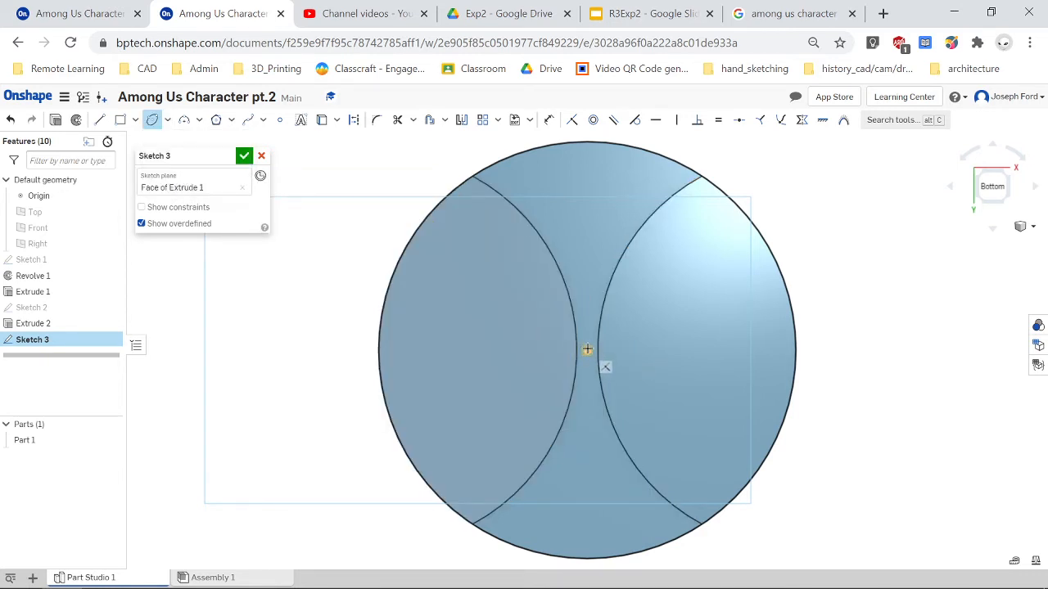
pyautogui.click(587, 351)
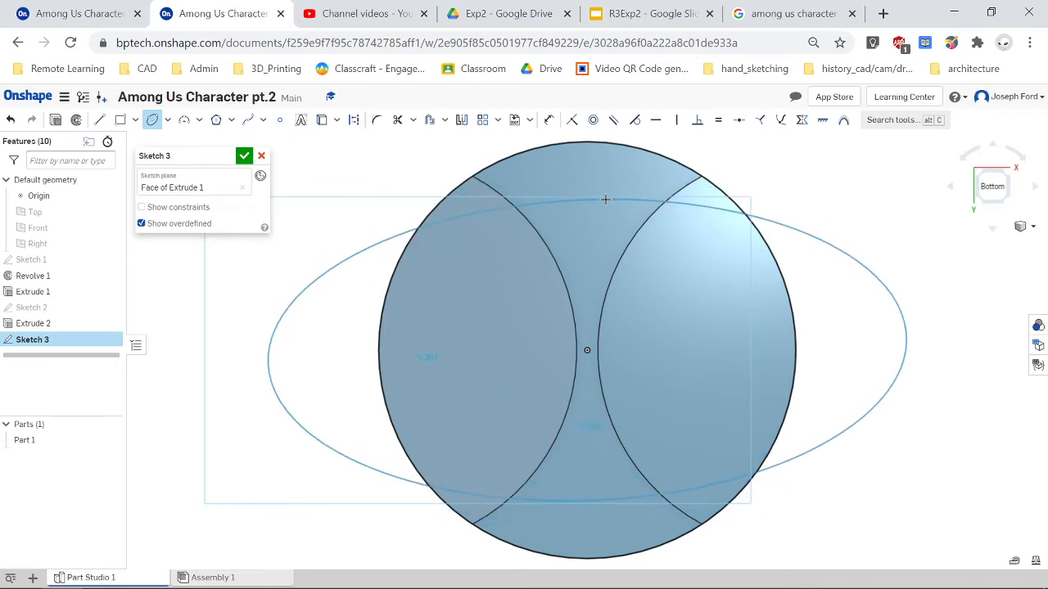
pyautogui.press('Escape')
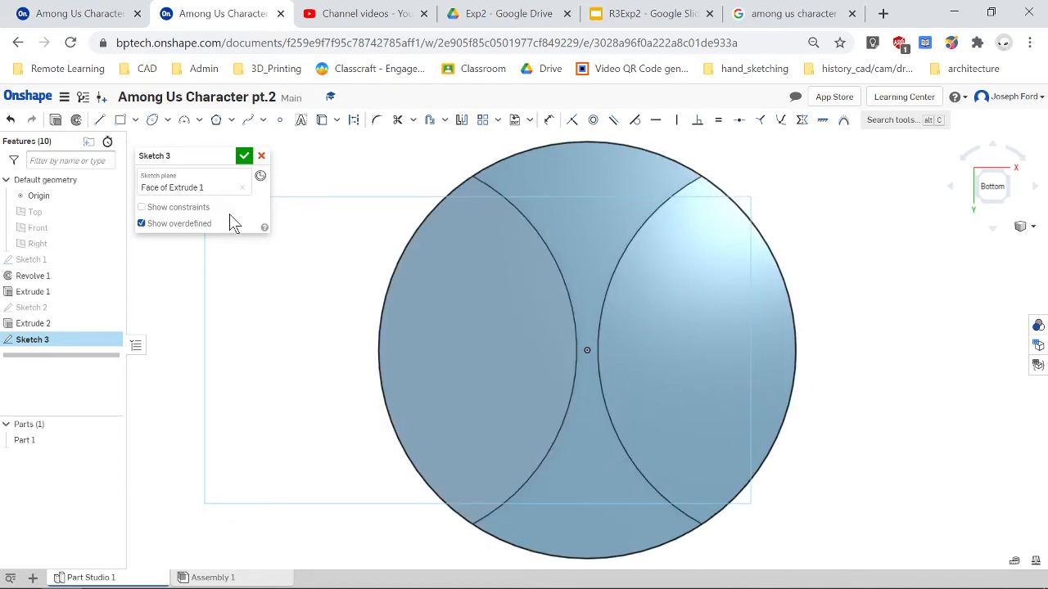
# Step: Sketch an ellipse centred on the origin, about 5.35 in wide and 2.54 in tall, extending past both sides of the body
pyautogui.click(153, 123)
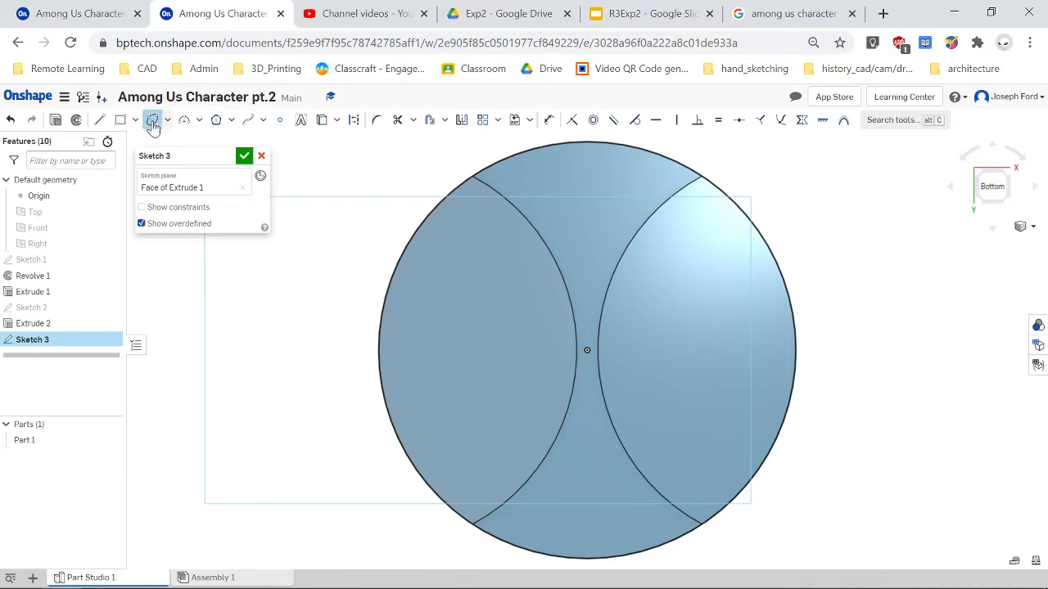
pyautogui.click(585, 350)
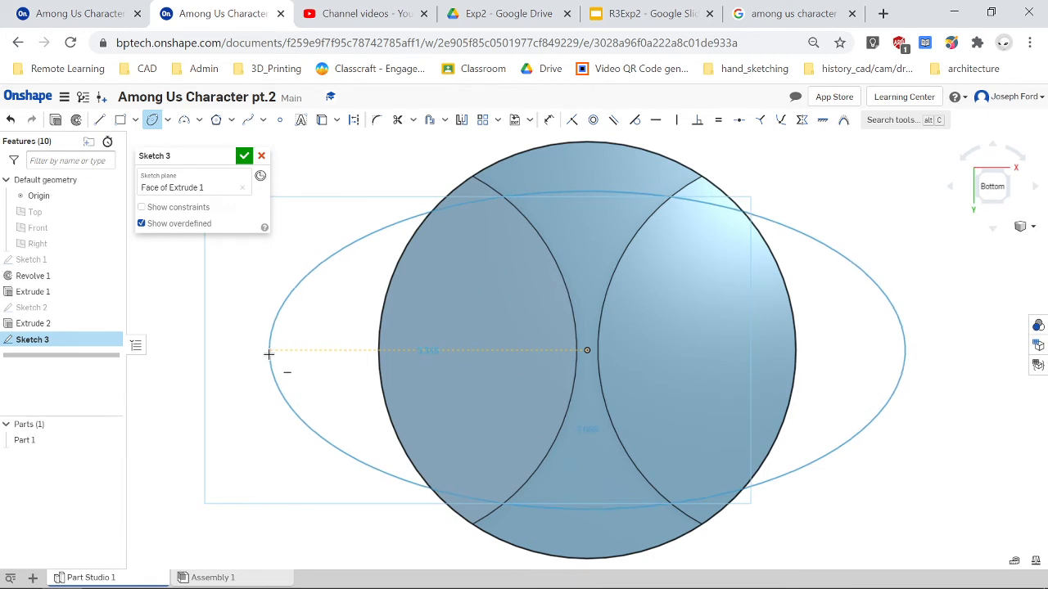
pyautogui.click(270, 353)
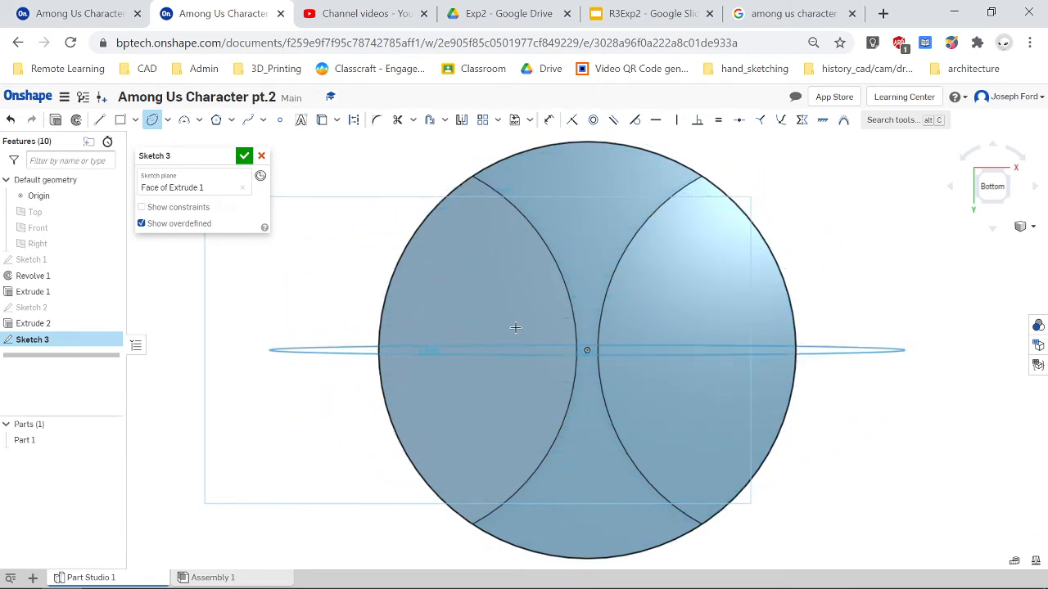
pyautogui.click(606, 199)
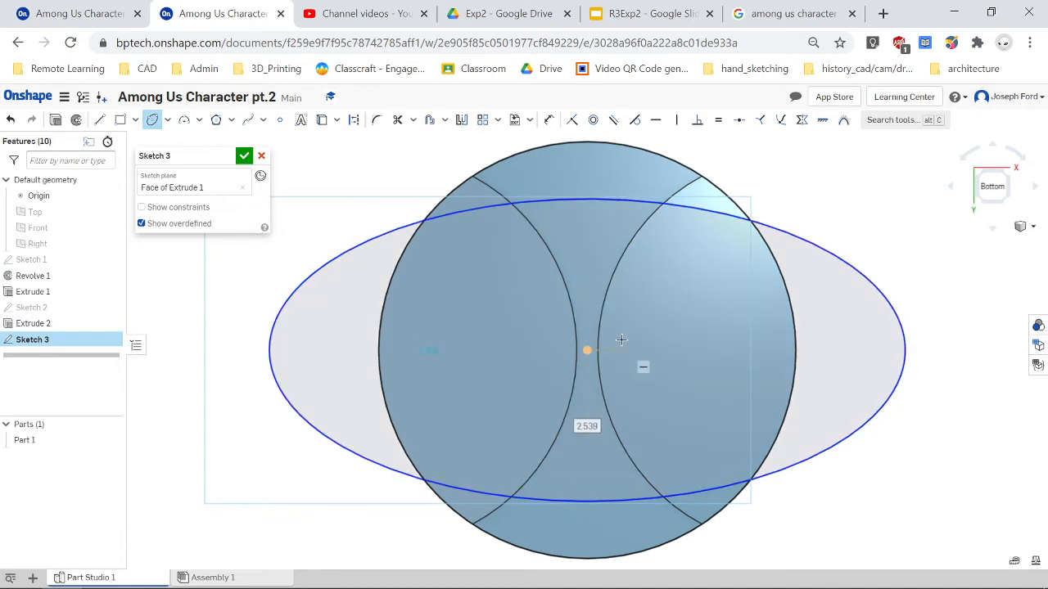
# Step: Sketch a corner rectangle about 6.84 by 4.73 in that encloses the whole ellipse and the body
pyautogui.scroll(-4, 614, 344)
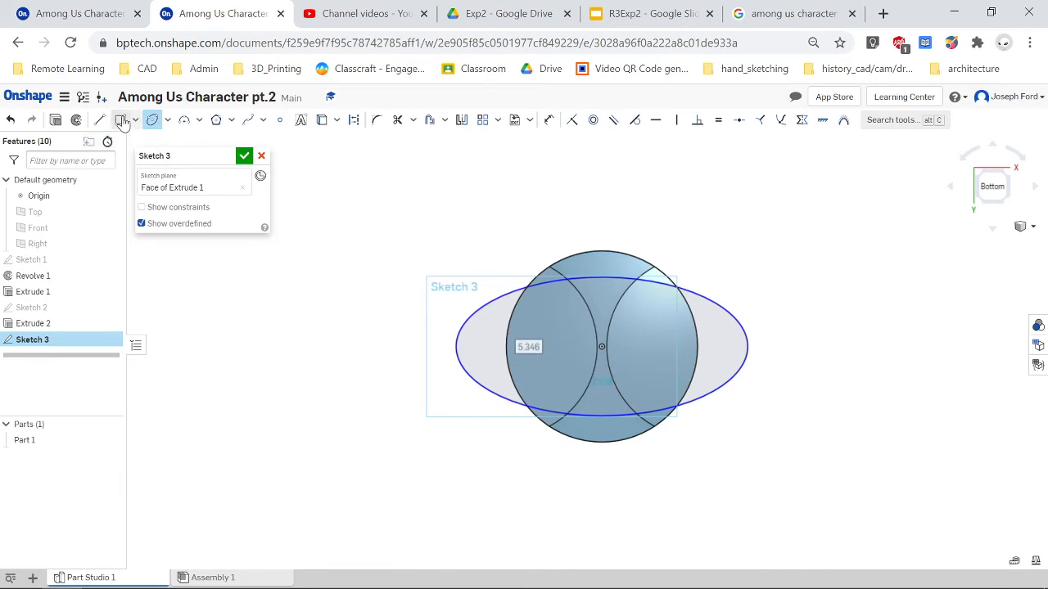
pyautogui.click(119, 121)
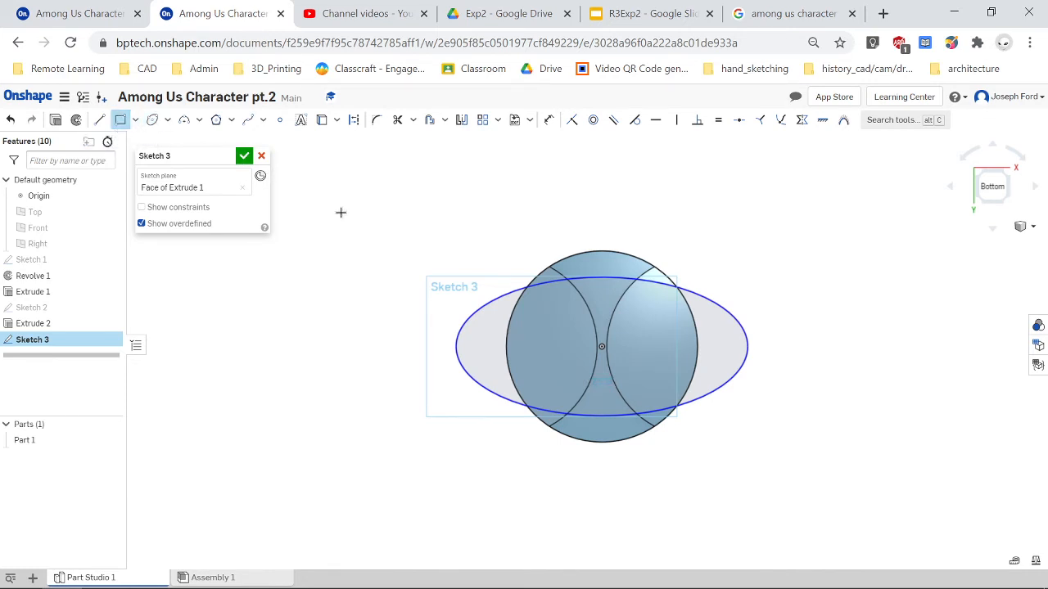
pyautogui.click(407, 217)
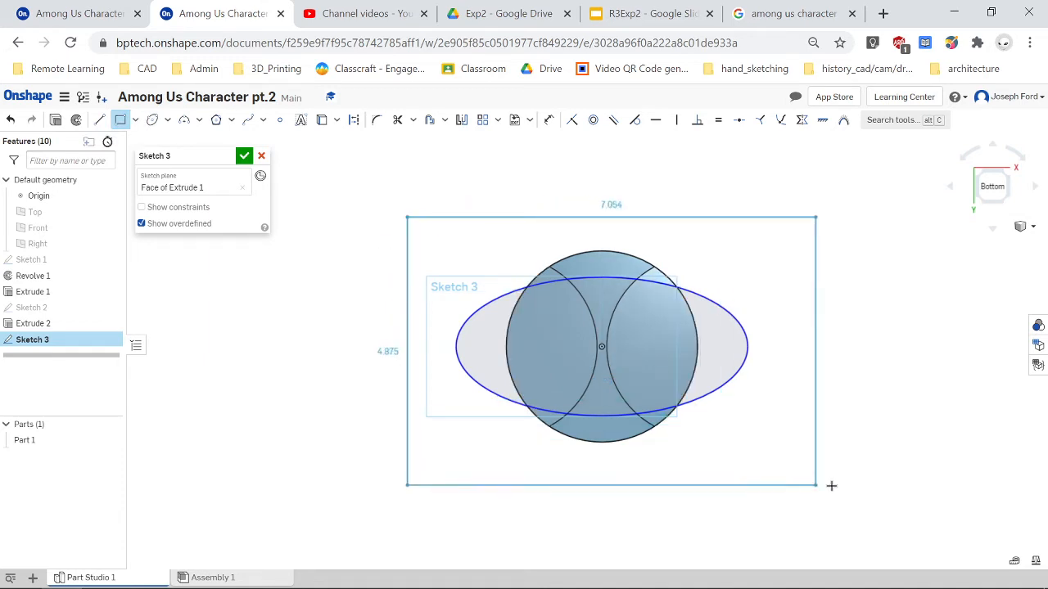
pyautogui.click(781, 474)
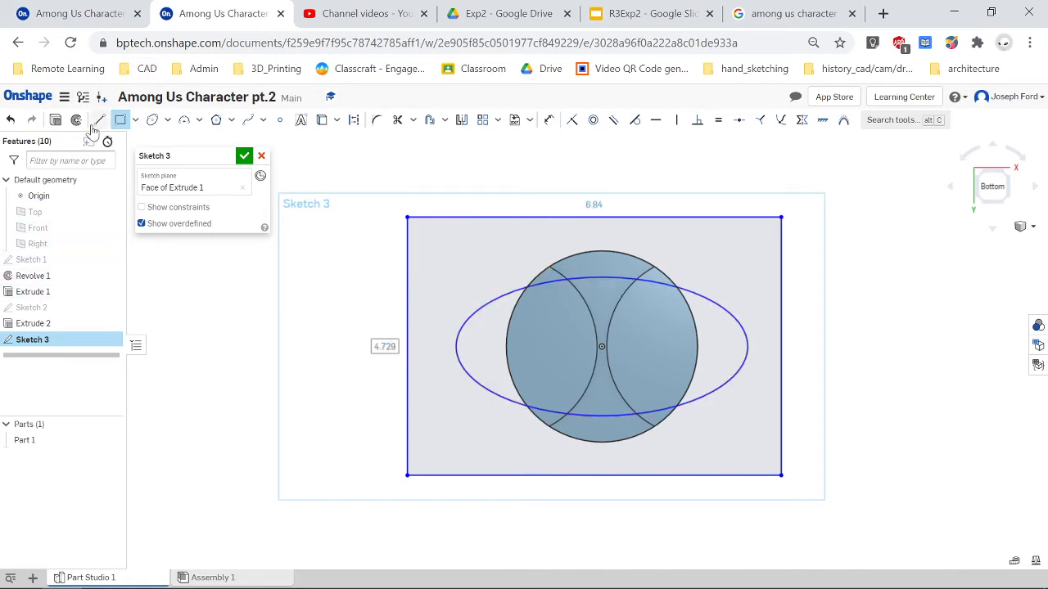
# Step: Extrude the region between the rectangle and the ellipse as a Through all Remove to flatten the body's front and back
pyautogui.click(55, 120)
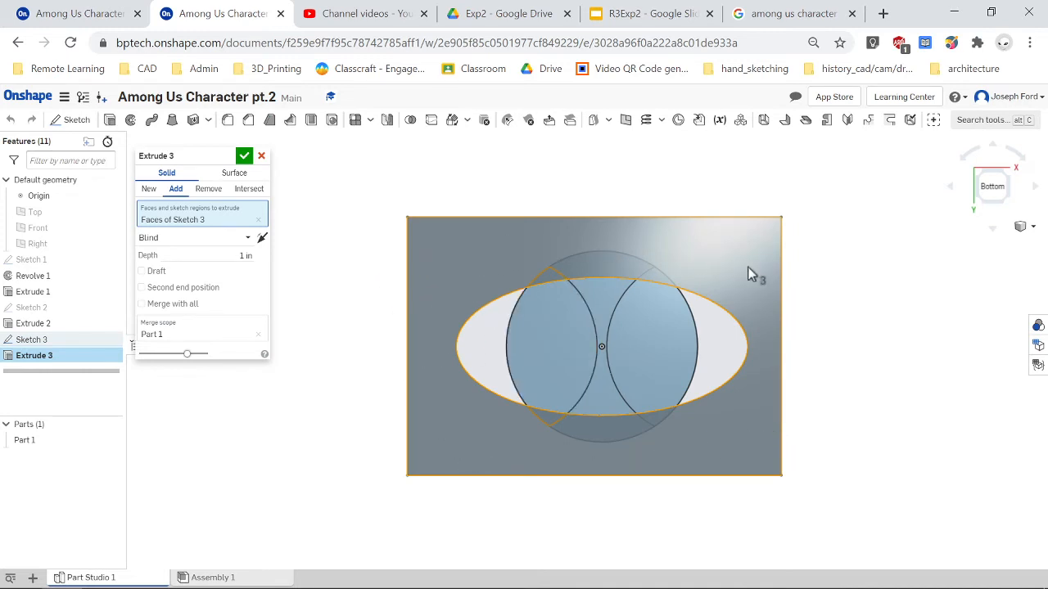
pyautogui.hotkey('shift', '1')
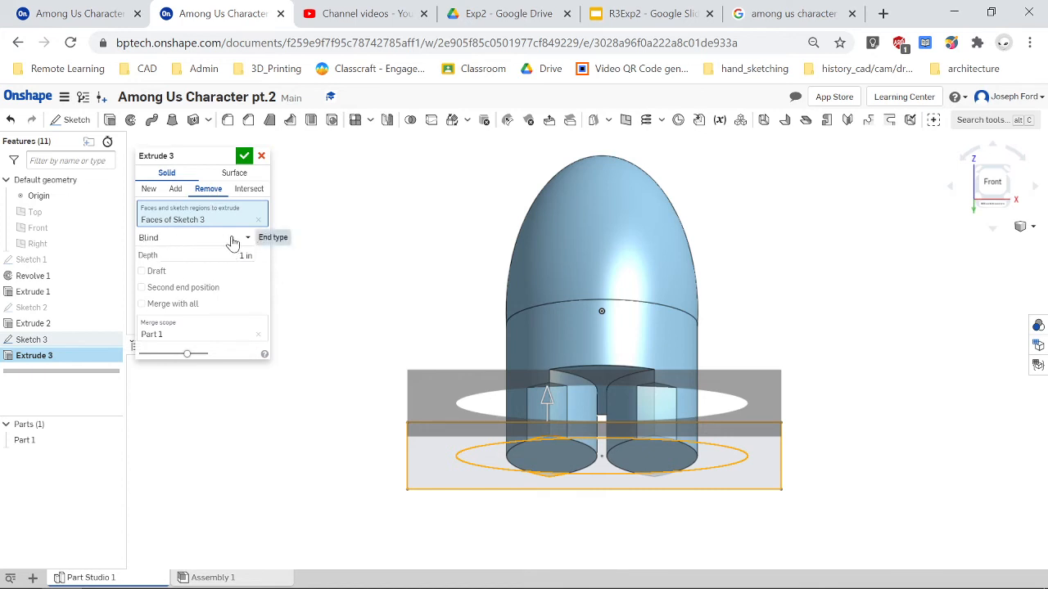
pyautogui.click(161, 241)
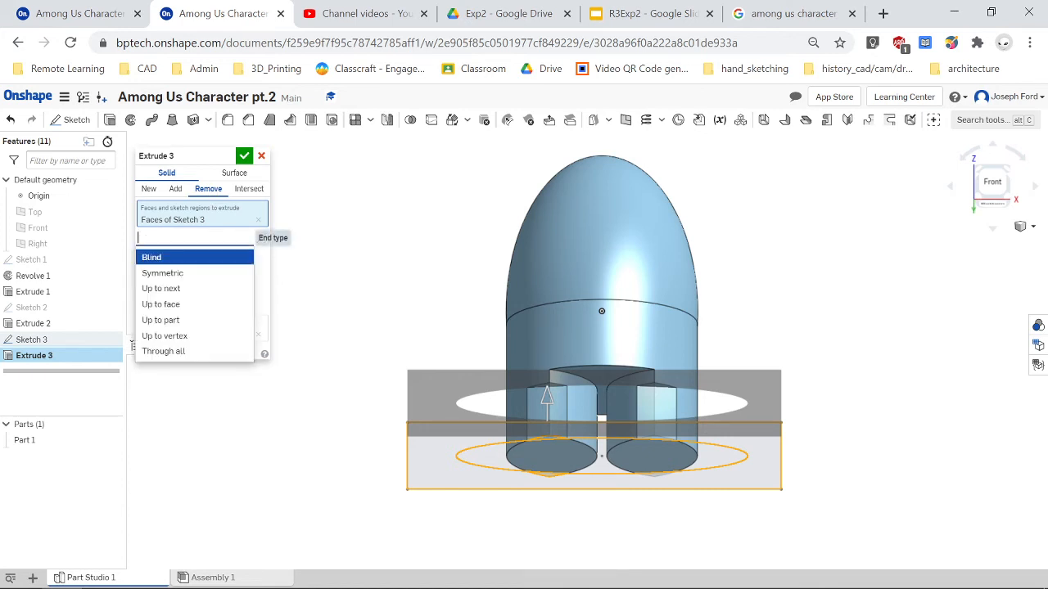
pyautogui.click(178, 351)
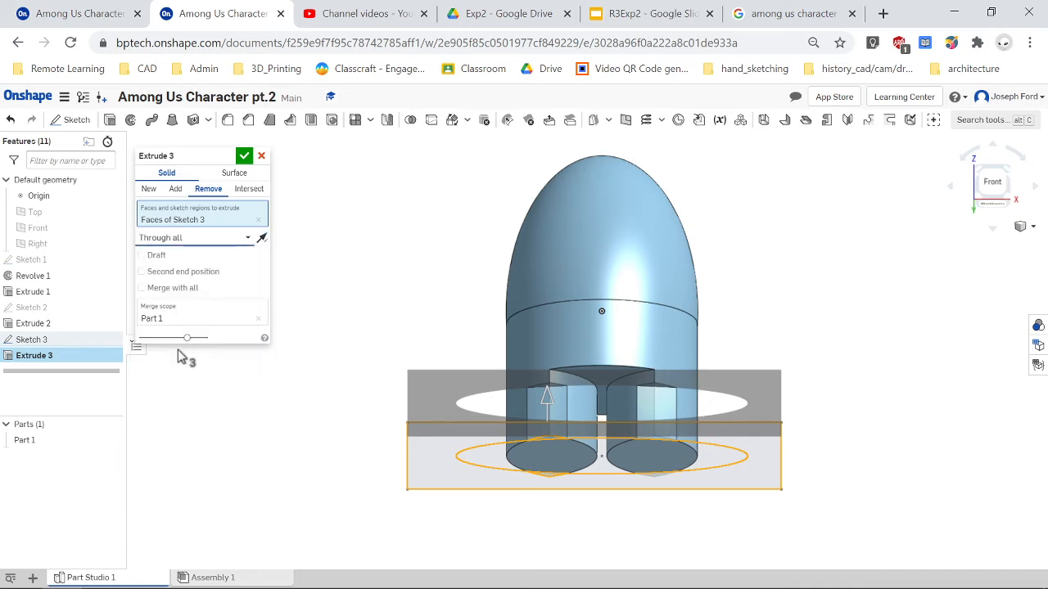
pyautogui.click(244, 157)
pyautogui.scroll(-2, 450, 385)
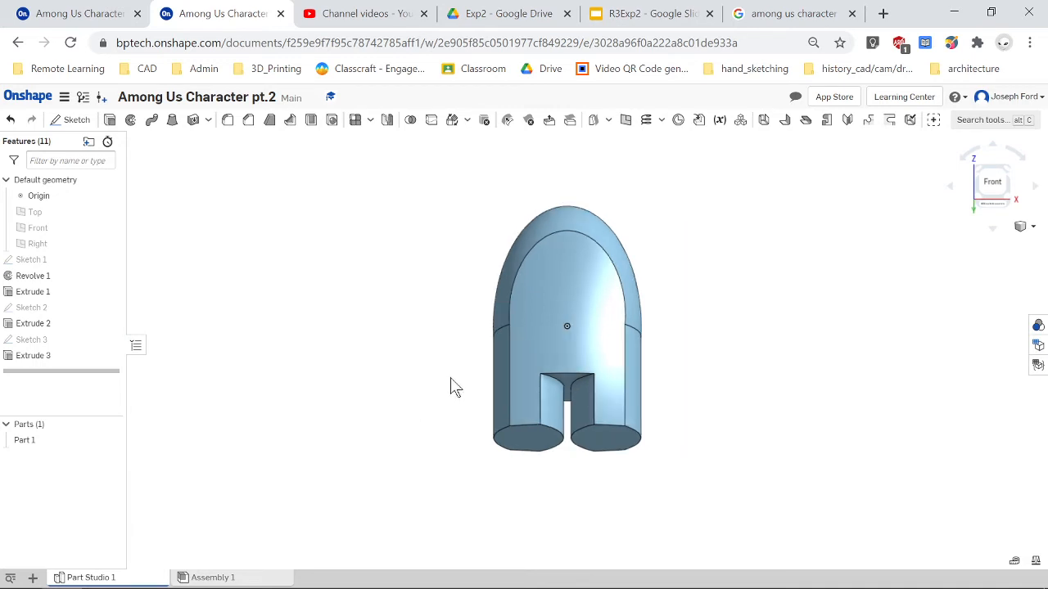
# Step: Change the model's display style to Shaded without edges
pyautogui.moveTo(375, 362); pyautogui.dragTo(409, 395, button='right')
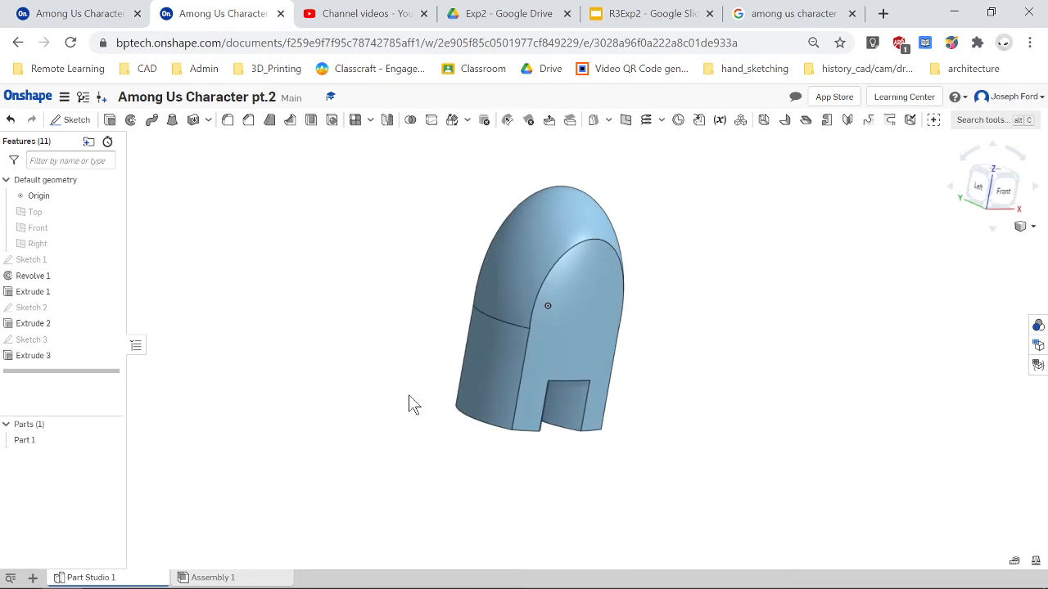
pyautogui.moveTo(767, 337); pyautogui.dragTo(683, 298, button='right')
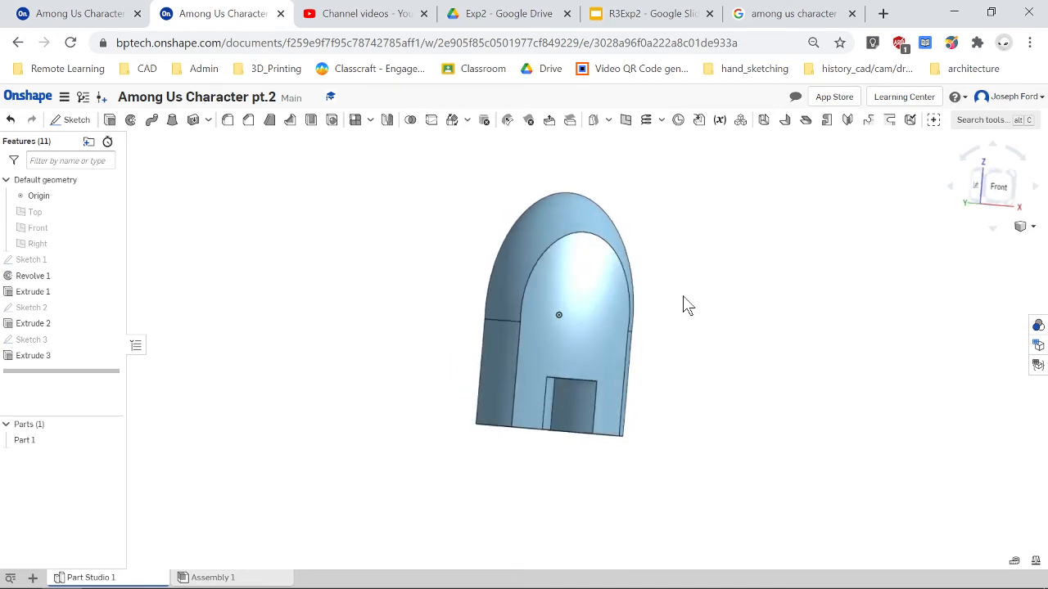
pyautogui.click(1032, 228)
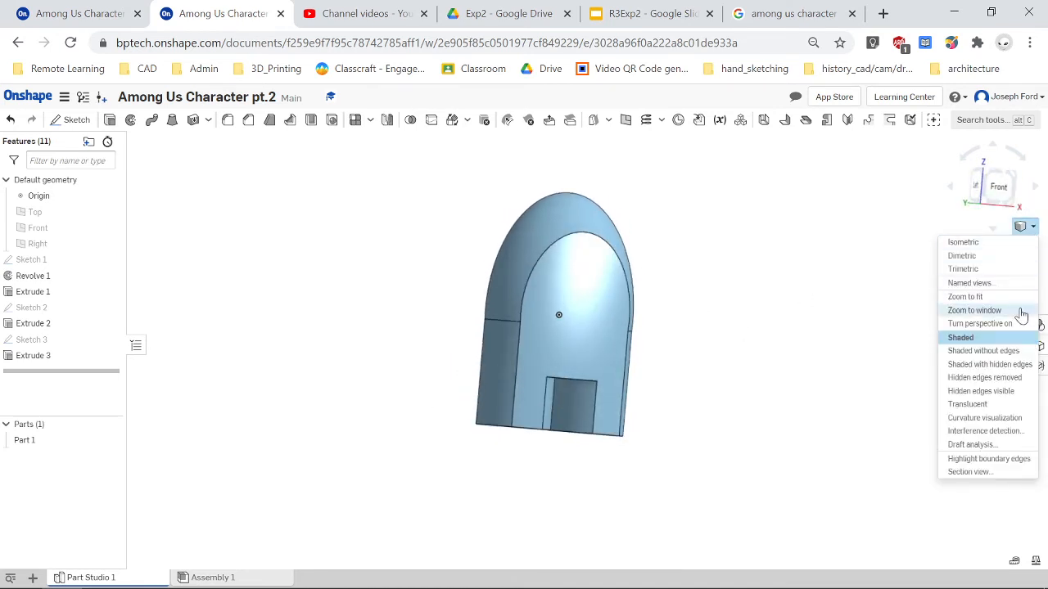
pyautogui.click(983, 350)
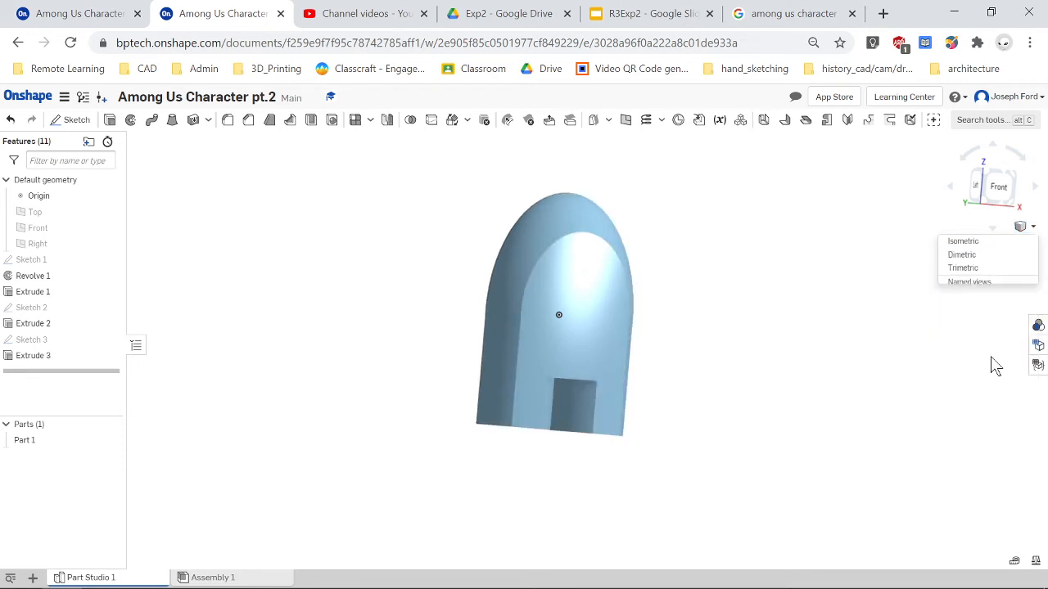
# Step: Start a new sketch on the Front plane and look at it straight on from the back
pyautogui.moveTo(461, 357)
pyautogui.mouseDown(button='right')
pyautogui.moveTo(421, 398)
pyautogui.moveTo(478, 410)
pyautogui.moveTo(409, 390)
pyautogui.moveTo(356, 397)
pyautogui.moveTo(381, 402)
pyautogui.moveTo(416, 368)
pyautogui.moveTo(412, 393)
pyautogui.moveTo(428, 410)
pyautogui.moveTo(336, 345)
pyautogui.mouseUp(button='right')
pyautogui.moveTo(303, 453); pyautogui.dragTo(396, 461, button='right')
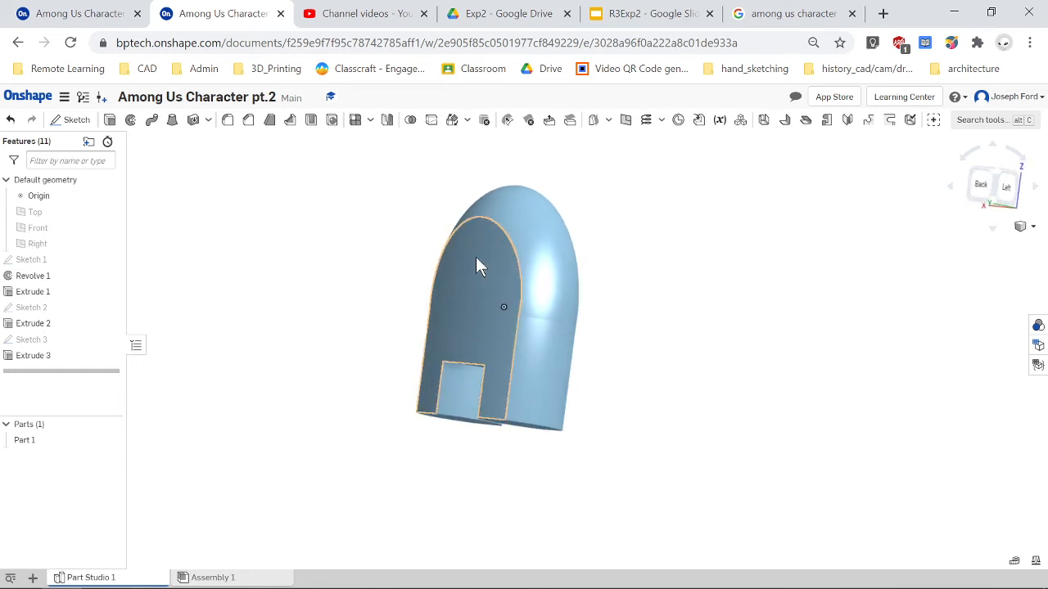
pyautogui.moveTo(767, 379); pyautogui.dragTo(766, 385, button='right')
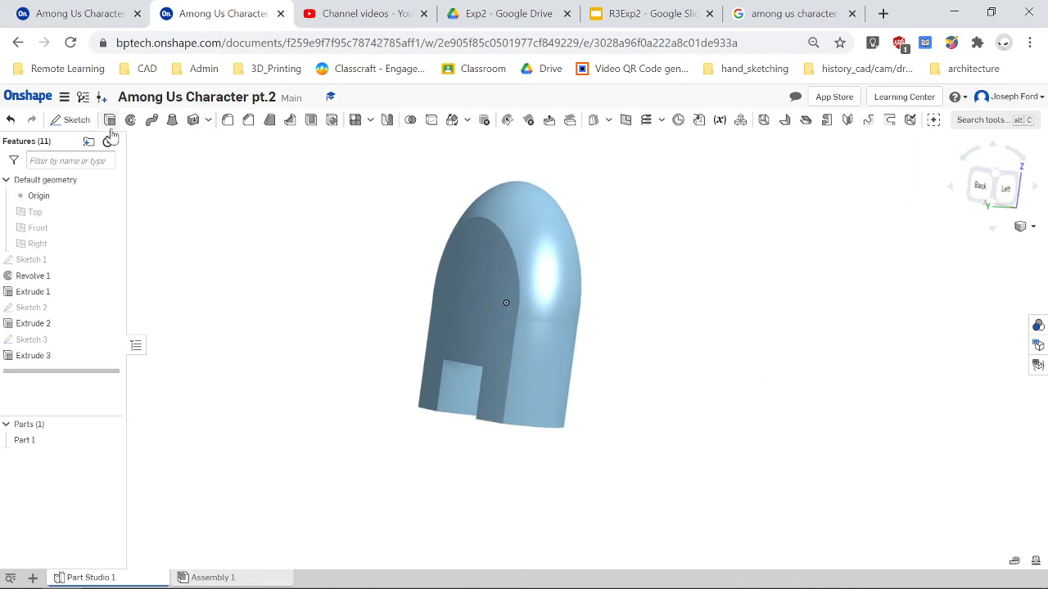
pyautogui.click(70, 122)
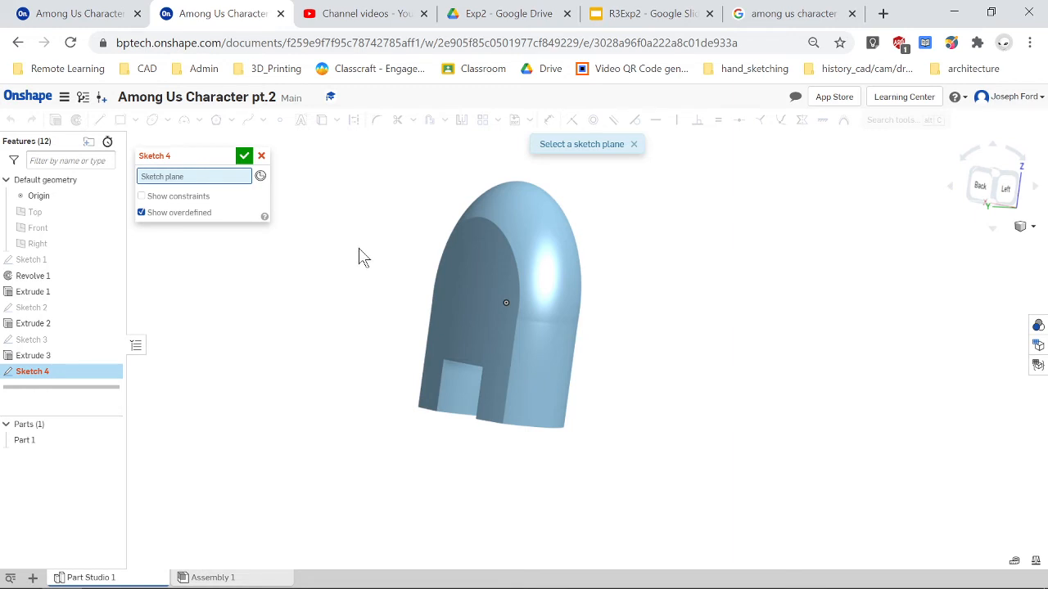
pyautogui.press('p')
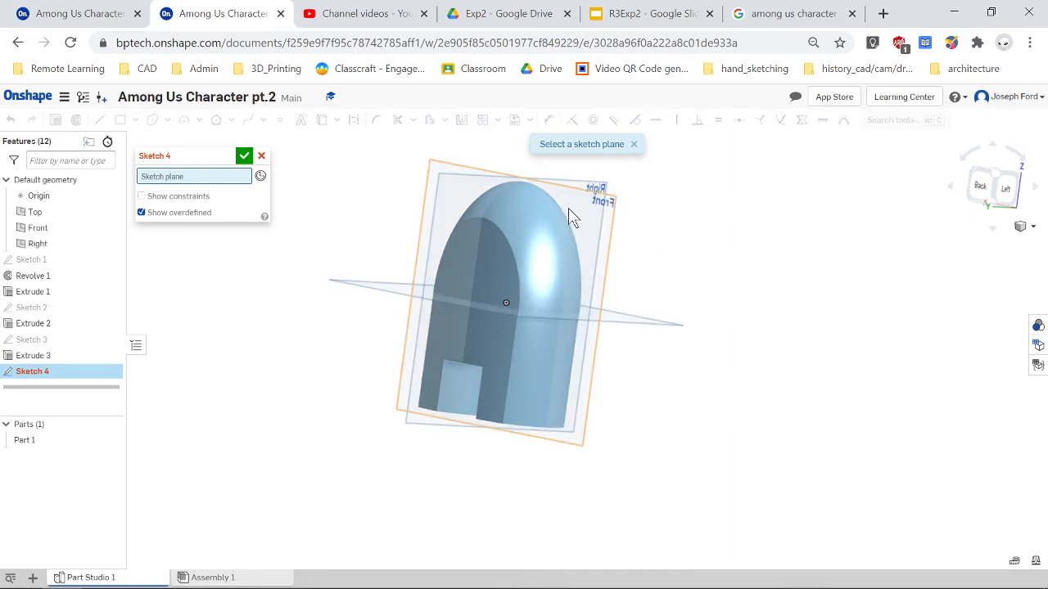
pyautogui.click(616, 218)
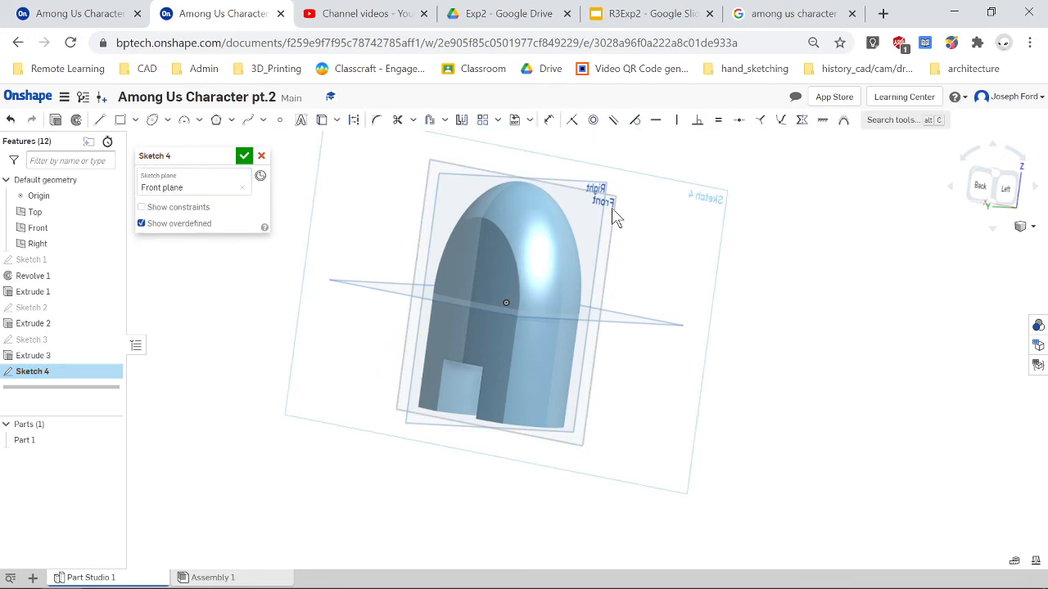
pyautogui.click(980, 185)
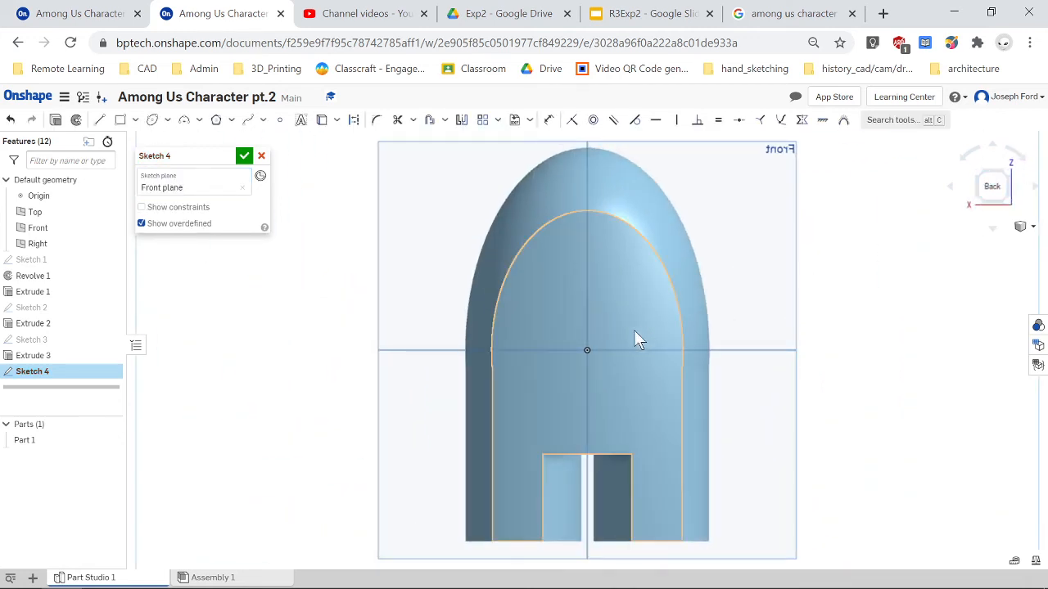
# Step: Sketch a corner rectangle about 1.78 in tall for the backpack, around the origin on the upper middle of the body
pyautogui.click(120, 121)
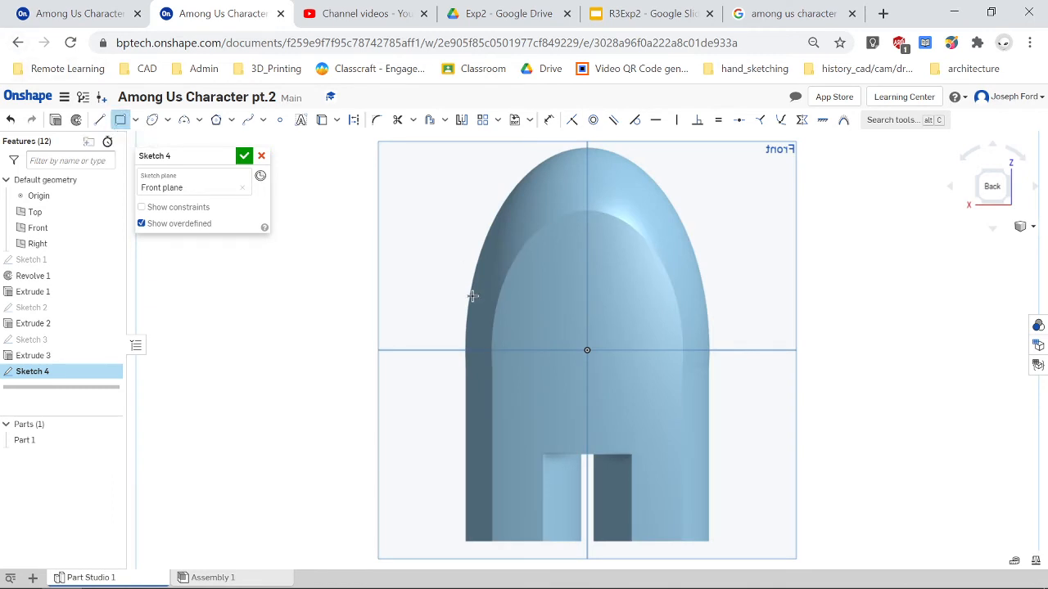
pyautogui.click(523, 259)
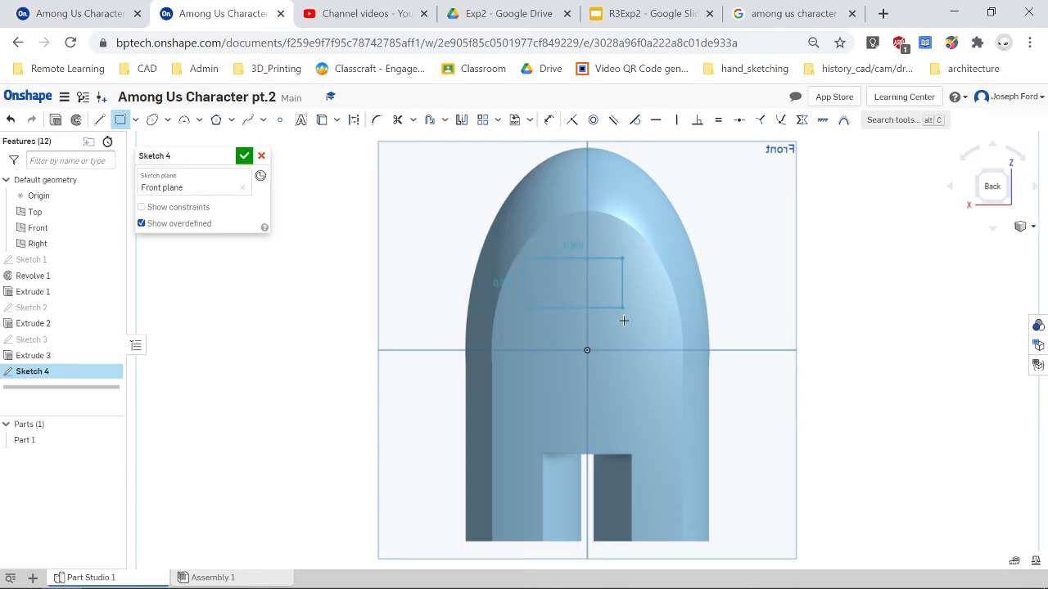
pyautogui.click(656, 382)
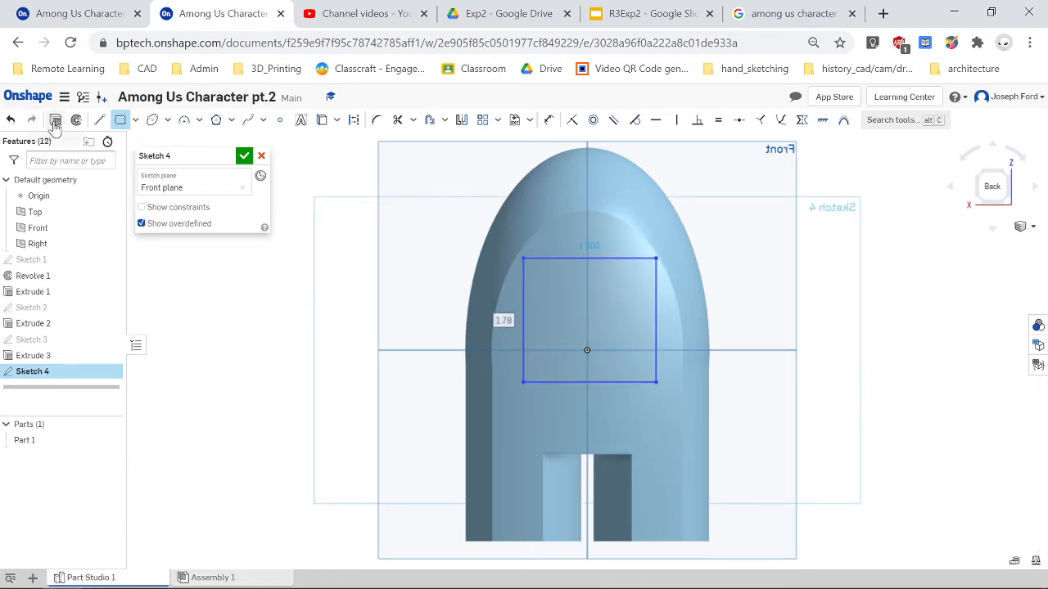
# Step: Set up an Extrude that adds the Sketch 4 rectangle to the body, viewed from the right side
pyautogui.hotkey('shift', 'e')
pyautogui.click(176, 188)
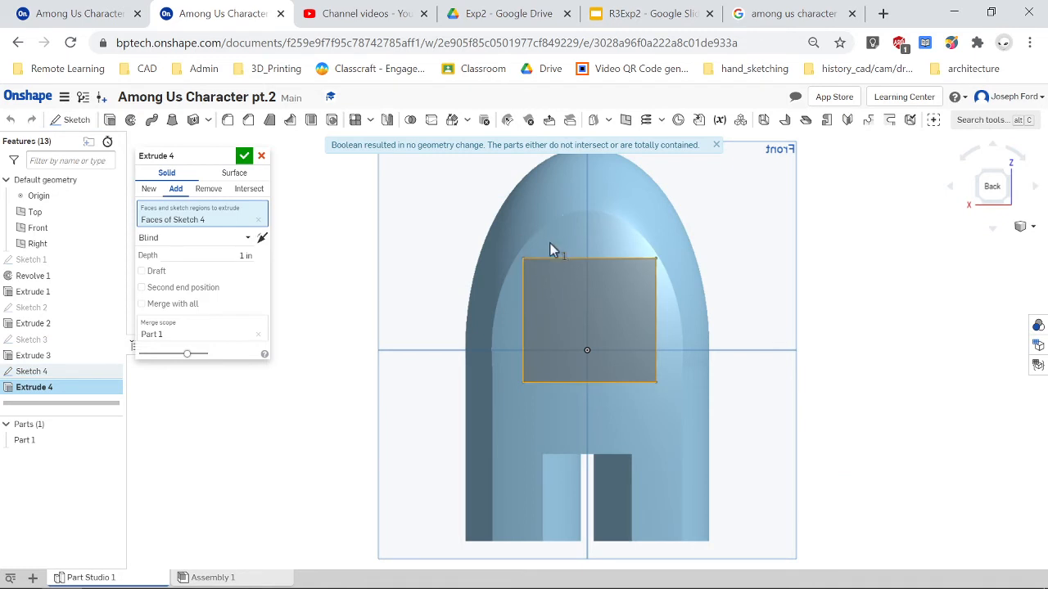
pyautogui.press('Right')
pyautogui.press('Right')
pyautogui.press('Right')
pyautogui.press('Right')
pyautogui.press('Right')
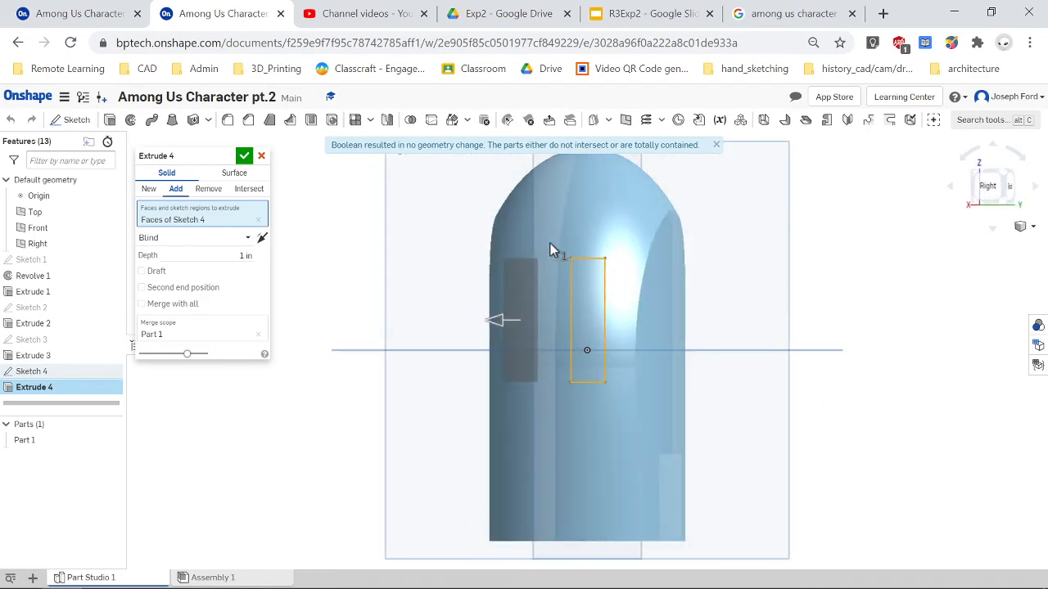
pyautogui.press('Left')
pyautogui.press('Right')
pyautogui.press('Right')
pyautogui.press('Right')
pyautogui.press('Right')
pyautogui.press('Left')
pyautogui.press('Left')
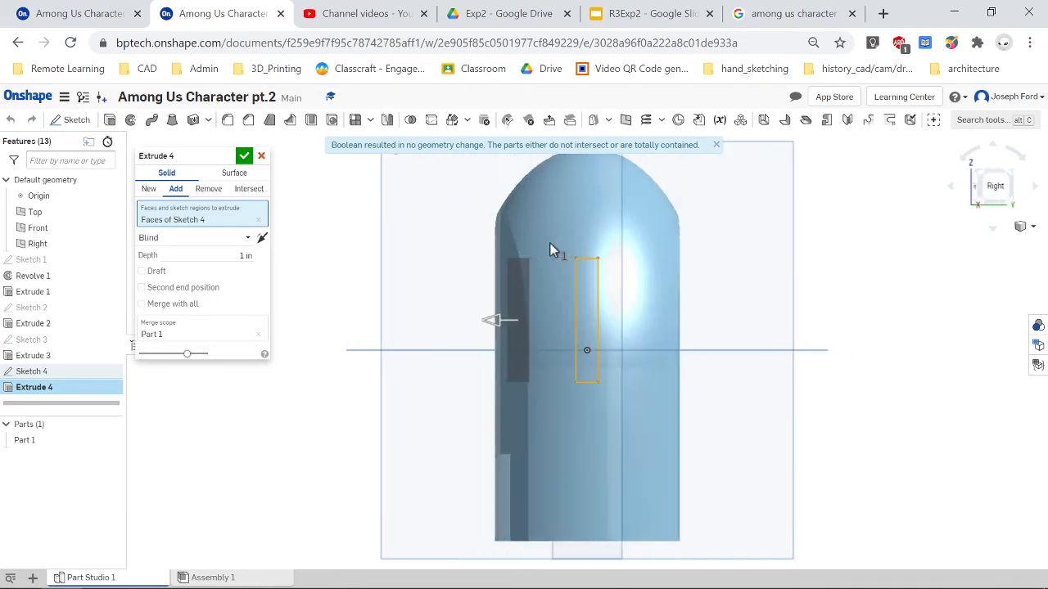
pyautogui.press('Left')
pyautogui.press('Right')
pyautogui.press('Left')
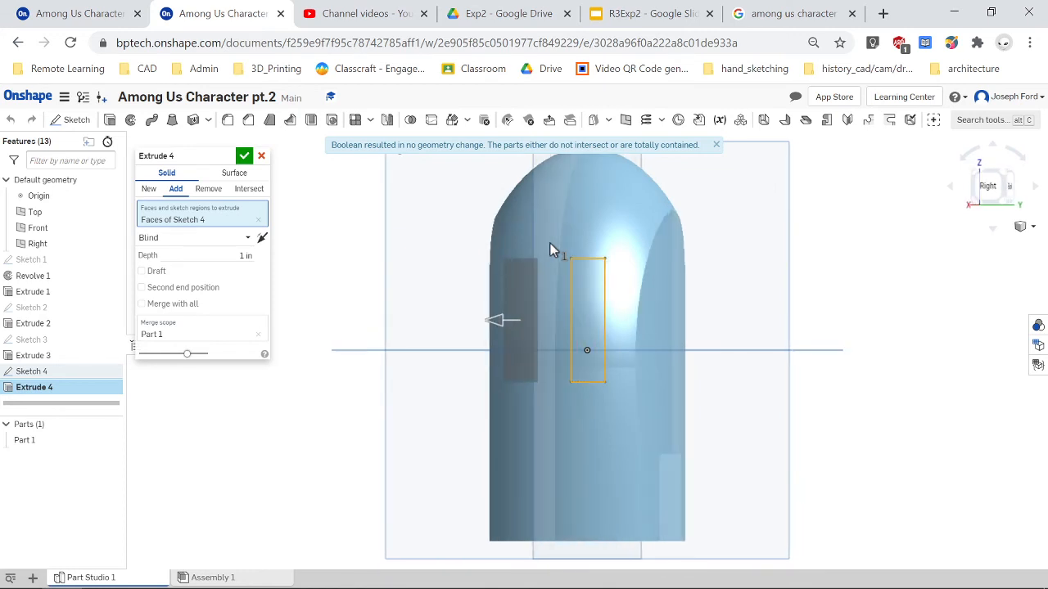
# Step: Set the backpack extrude's depth to 1.82 in so the block protrudes from the body, and accept it
pyautogui.moveTo(494, 333); pyautogui.dragTo(446, 334)
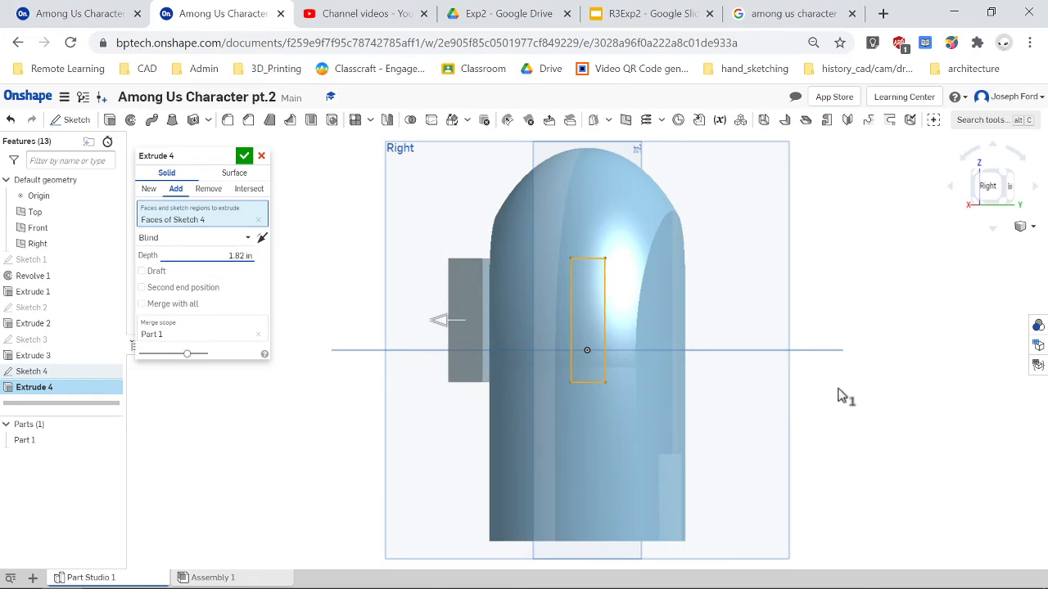
pyautogui.moveTo(839, 391); pyautogui.dragTo(960, 413, button='right')
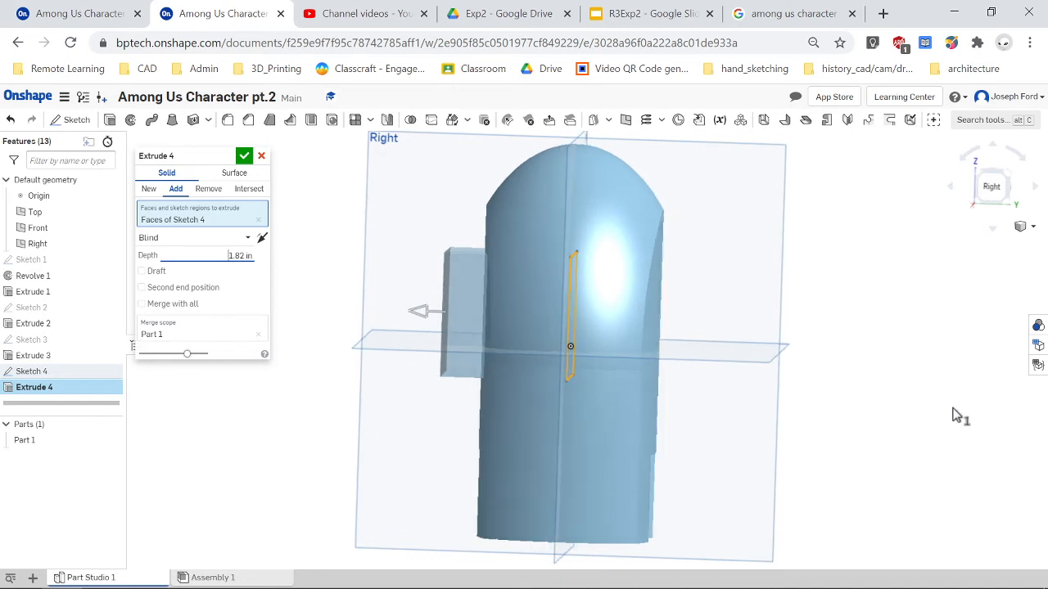
pyautogui.click(245, 156)
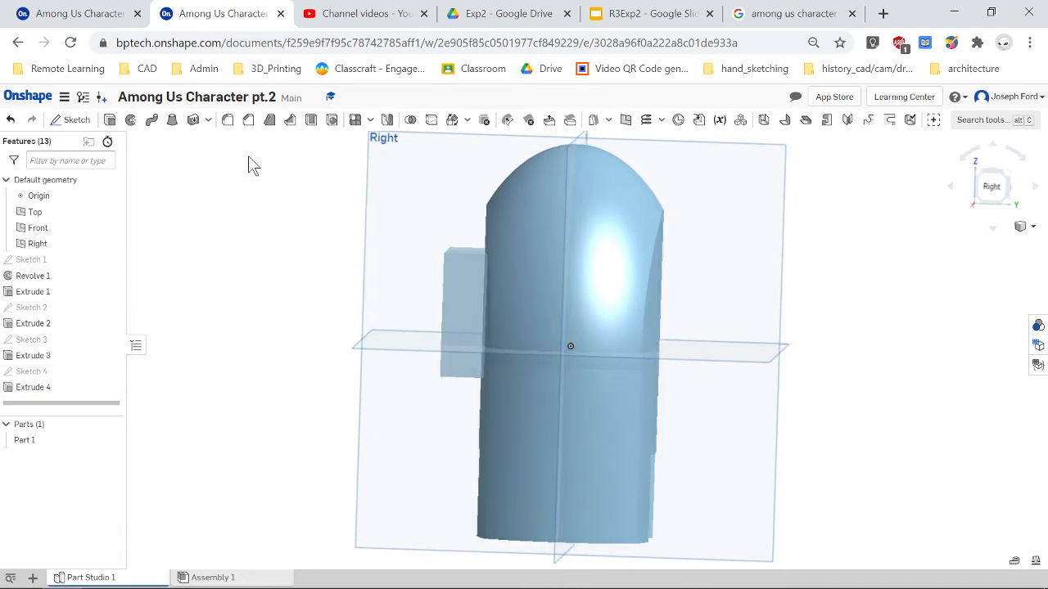
# Step: Inspect the backpack block where it meets the body, up close and from around the side
pyautogui.scroll(3, 368, 382)
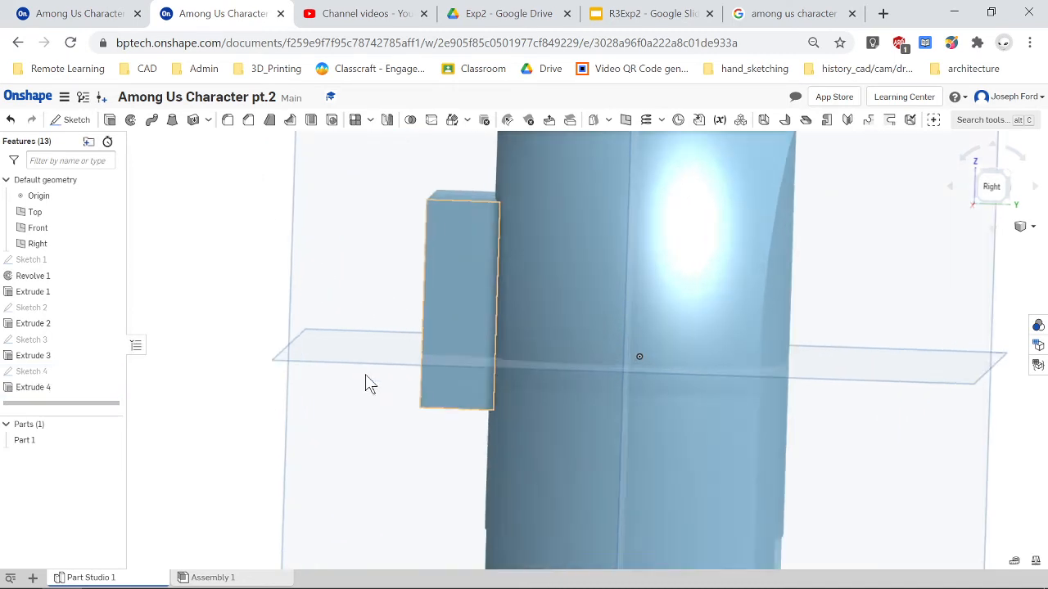
pyautogui.scroll(-5, 365, 386)
pyautogui.press('Right')
pyautogui.press('Right')
pyautogui.press('Right')
pyautogui.press('Right')
pyautogui.press('Right')
pyautogui.press('Right')
pyautogui.press('Right')
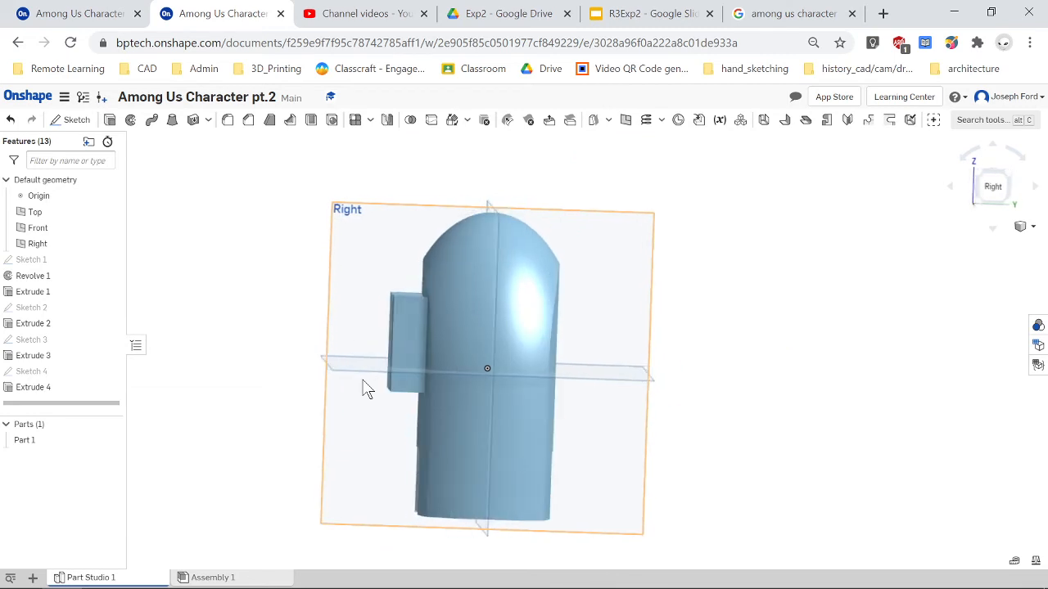
# Step: Examine the backpack from both sides of the body and compare it with the Among Us character reference images from the web search
pyautogui.press('Right')
pyautogui.press('Right')
pyautogui.press('Right')
pyautogui.press('Right')
pyautogui.press('Right')
pyautogui.press('Right')
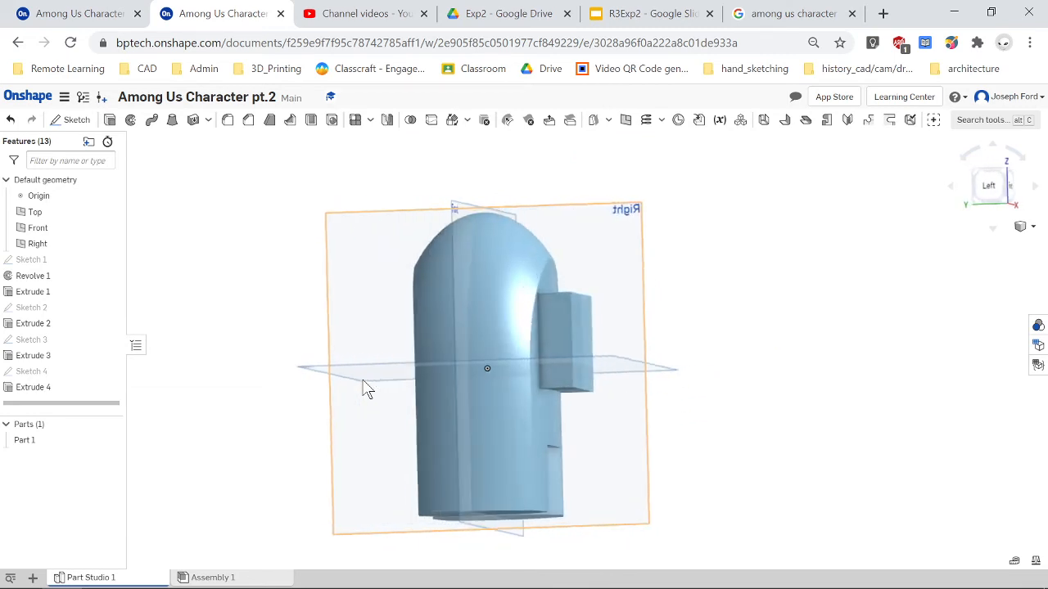
pyautogui.press('Right')
pyautogui.press('Right')
pyautogui.press('Right')
pyautogui.press('Right')
pyautogui.press('Right')
pyautogui.press('Right')
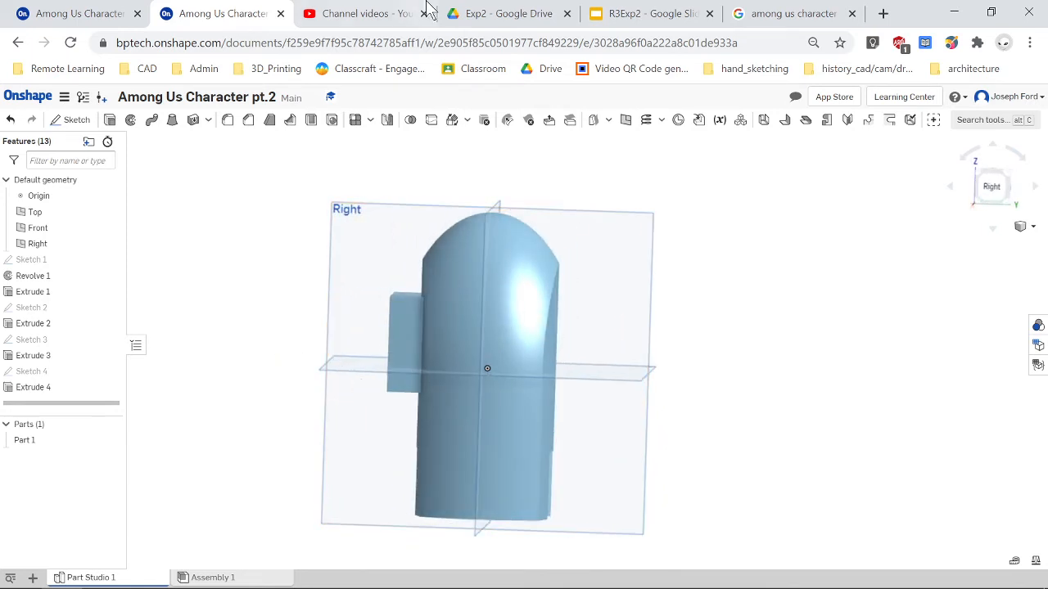
pyautogui.click(772, 12)
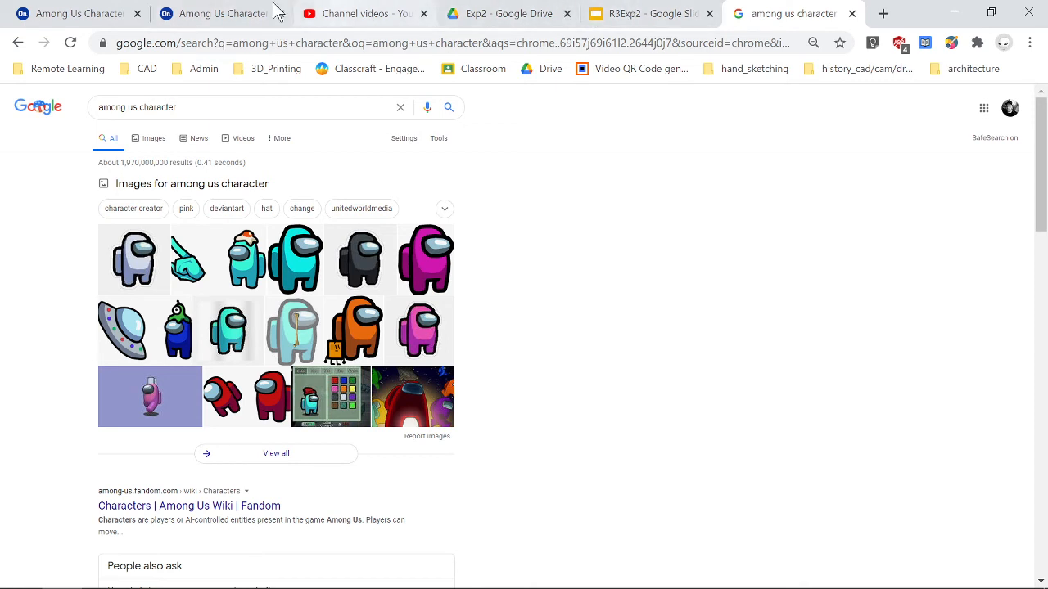
pyautogui.click(213, 13)
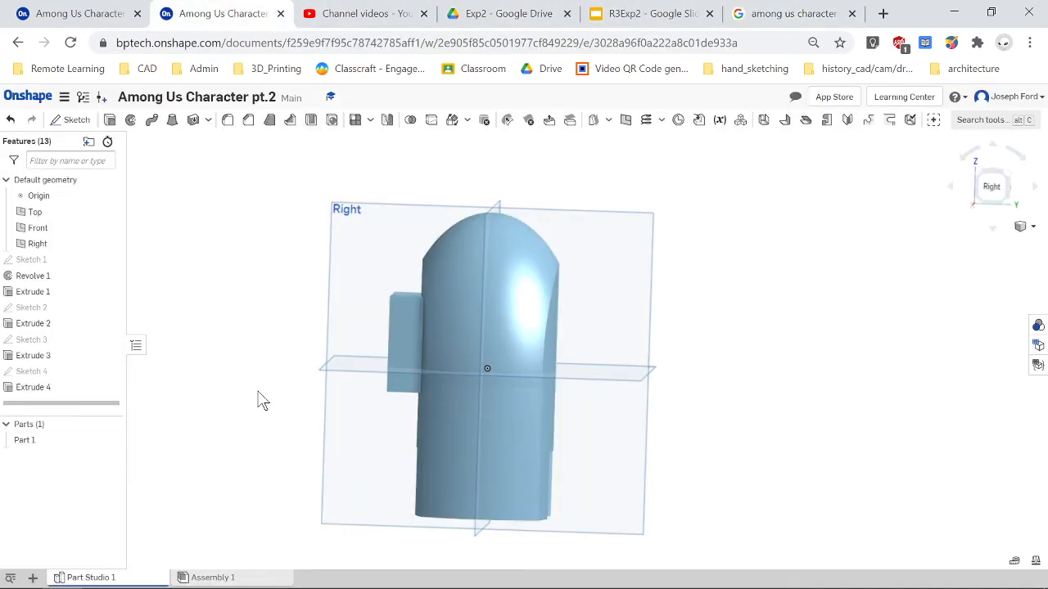
pyautogui.press('Right')
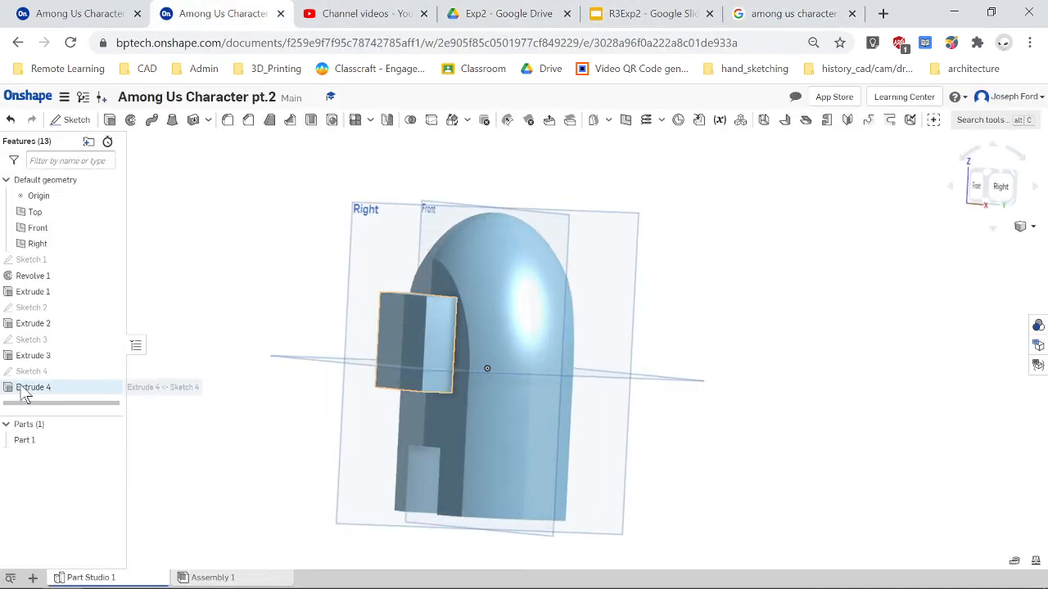
pyautogui.rightClick(23, 391)
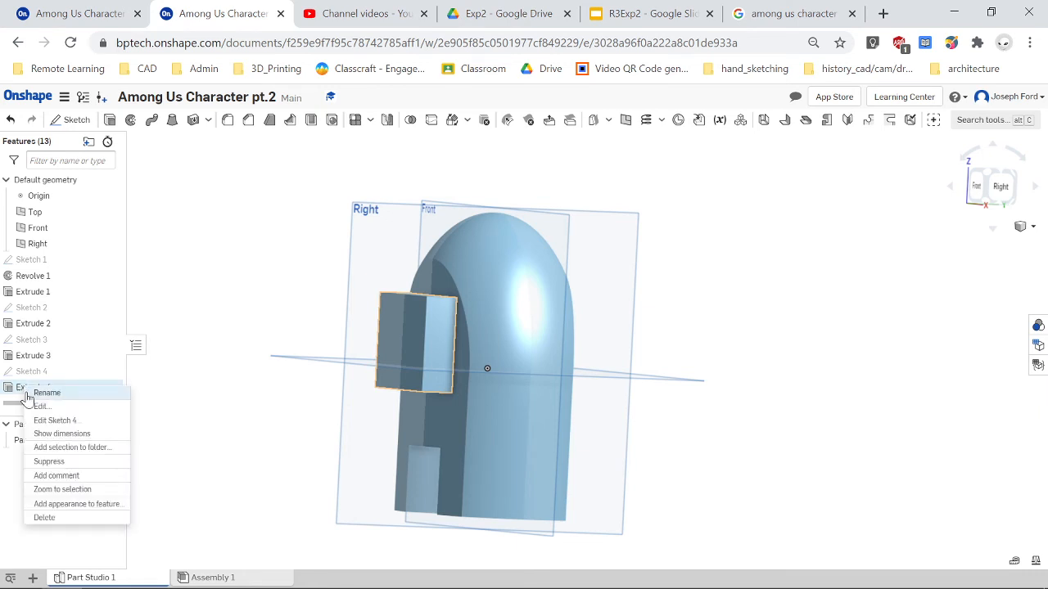
pyautogui.click(41, 407)
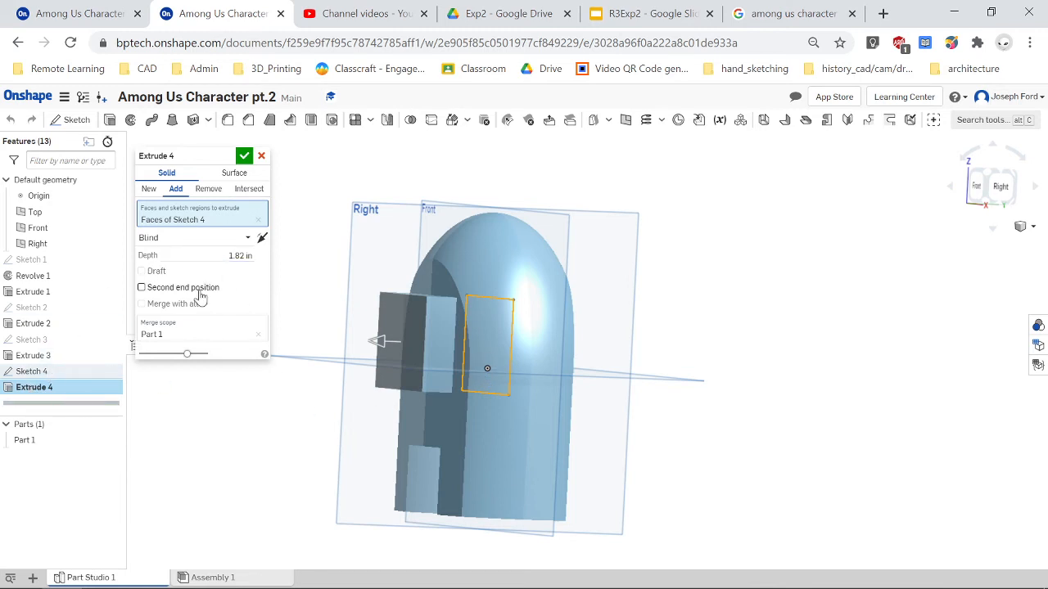
pyautogui.click(261, 158)
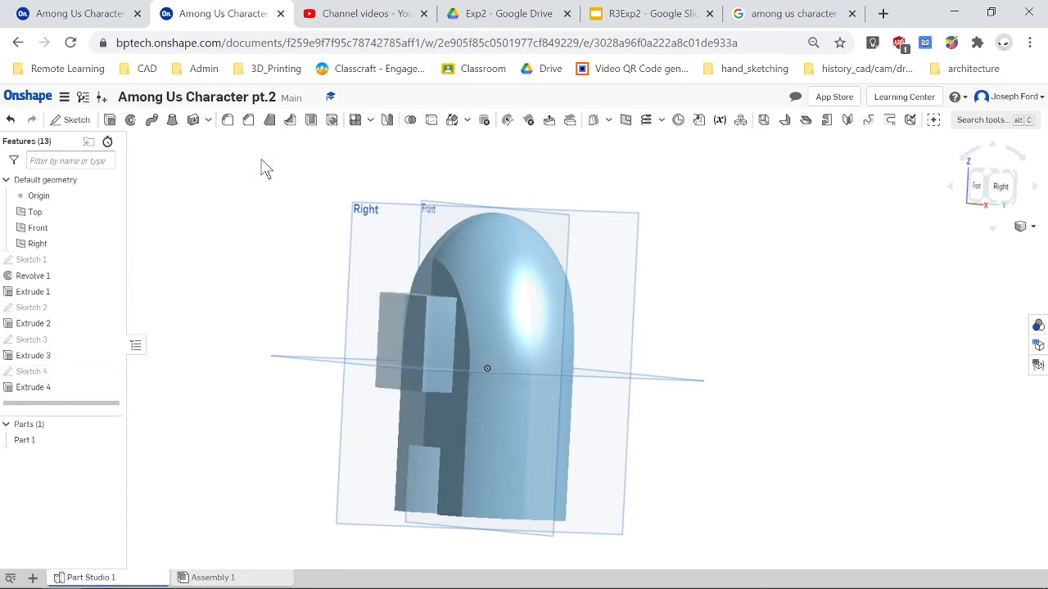
# Step: Reopen Sketch 4 and lower the bottom edge of the backpack rectangle to make it taller
pyautogui.rightClick(49, 377)
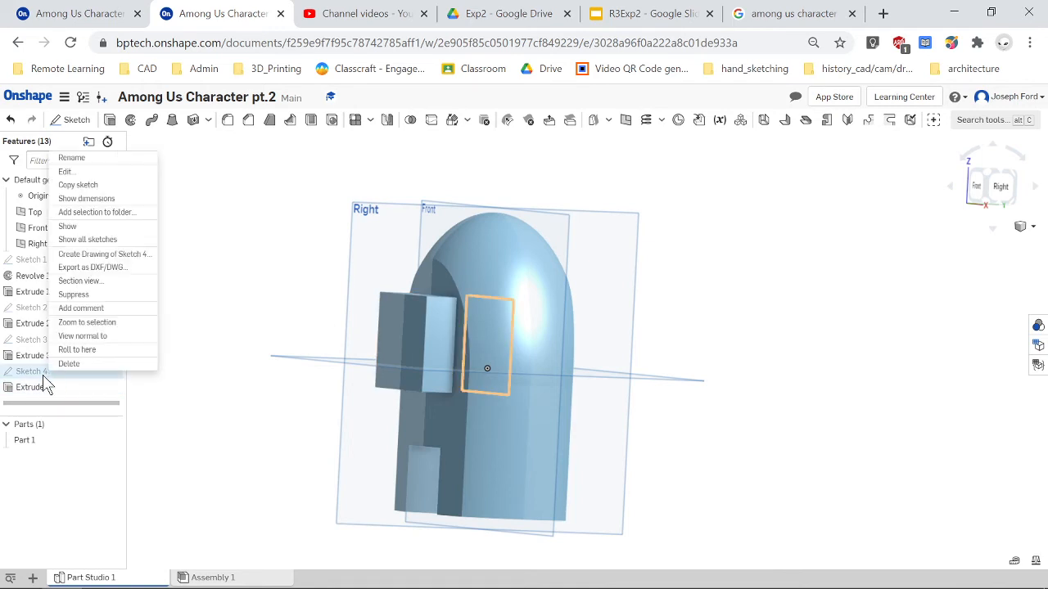
pyautogui.click(80, 172)
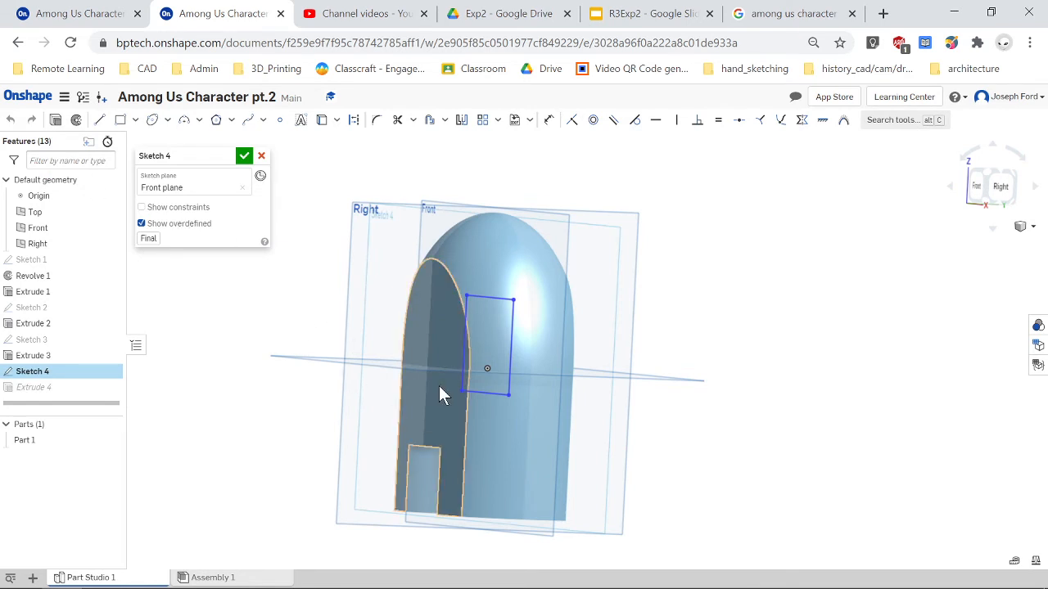
pyautogui.press('n')
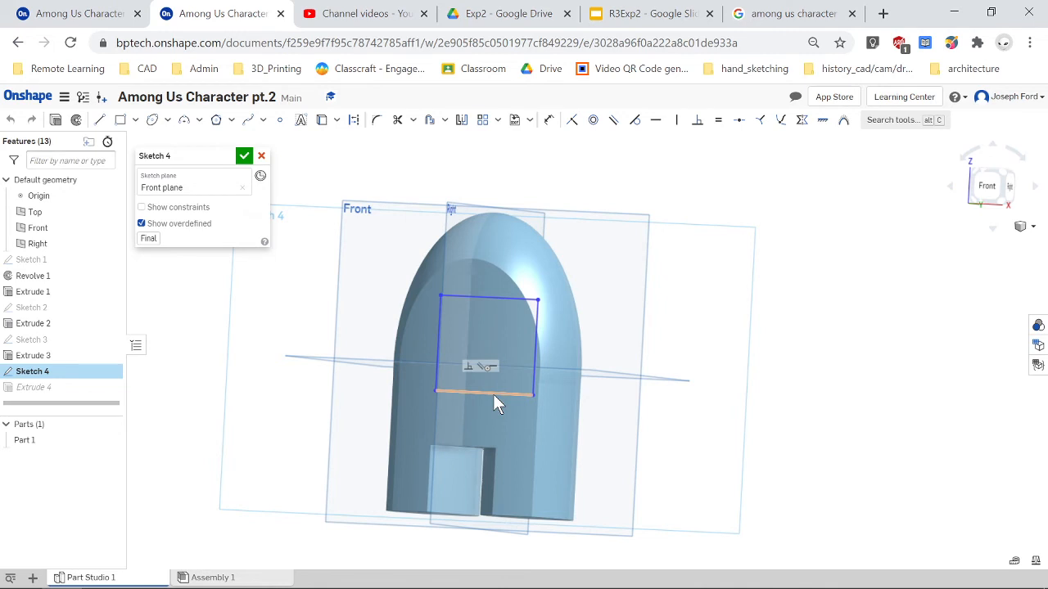
pyautogui.moveTo(493, 394)
pyautogui.mouseDown()
pyautogui.moveTo(491, 430)
pyautogui.moveTo(491, 384)
pyautogui.mouseUp()
pyautogui.moveTo(491, 421)
pyautogui.mouseDown()
pyautogui.moveTo(491, 407)
pyautogui.moveTo(512, 413)
pyautogui.mouseUp()
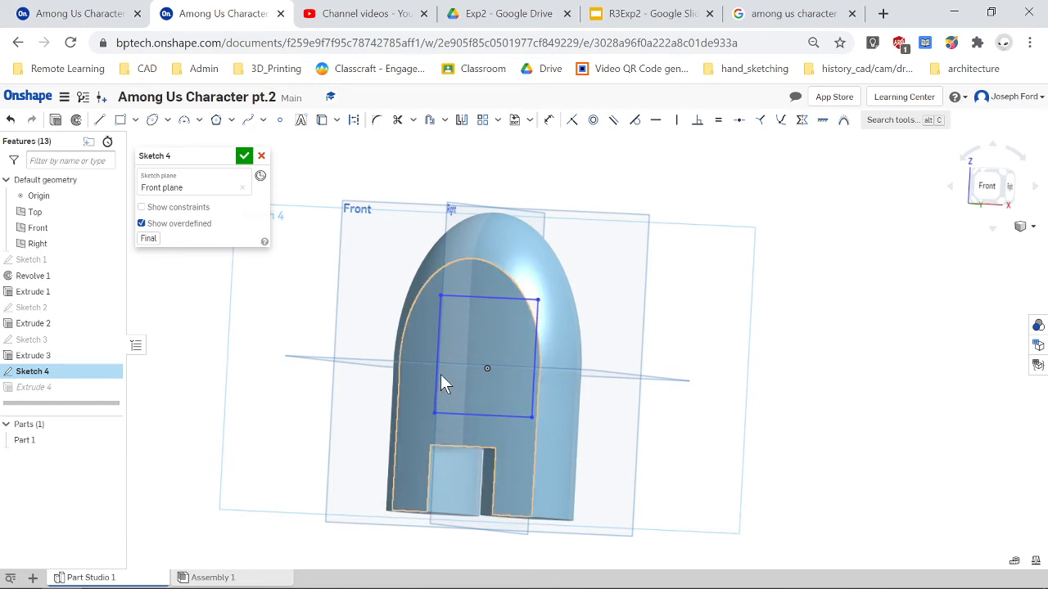
# Step: Widen the backpack rectangle by moving both vertical edges outward toward the body's sides, and accept the sketch
pyautogui.moveTo(440, 374)
pyautogui.mouseDown()
pyautogui.moveTo(405, 365)
pyautogui.moveTo(422, 365)
pyautogui.mouseUp()
pyautogui.moveTo(433, 367)
pyautogui.mouseDown(button='right')
pyautogui.moveTo(635, 385)
pyautogui.moveTo(549, 362)
pyautogui.mouseUp(button='right')
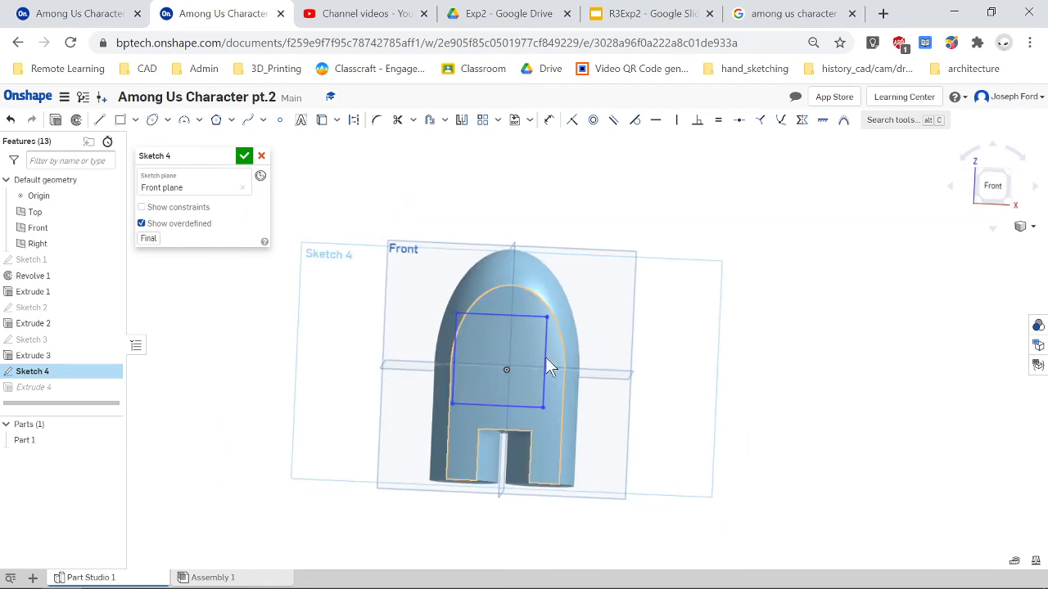
pyautogui.moveTo(555, 366); pyautogui.dragTo(563, 365)
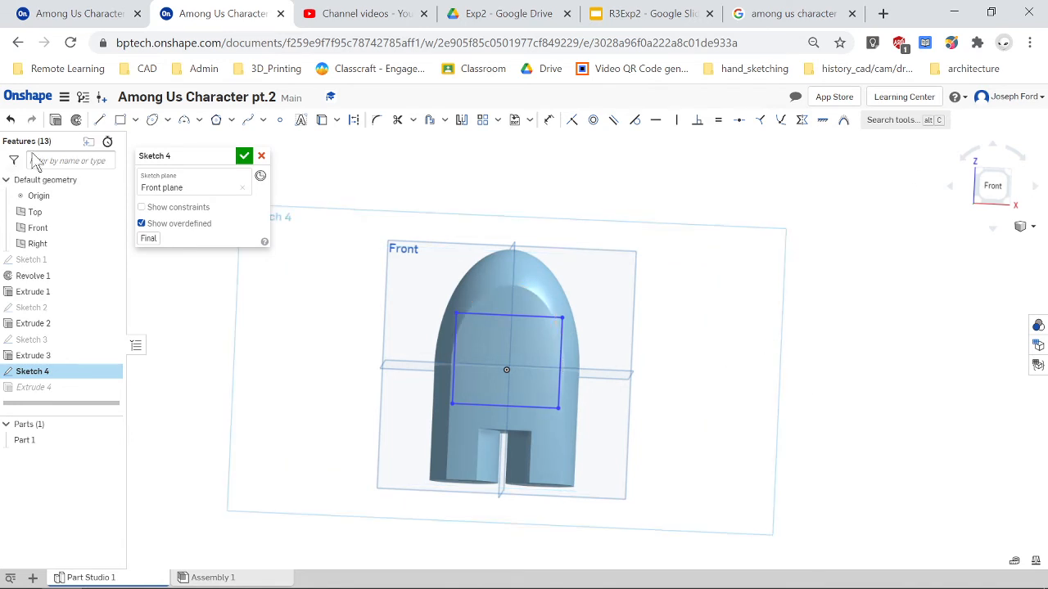
pyautogui.click(244, 156)
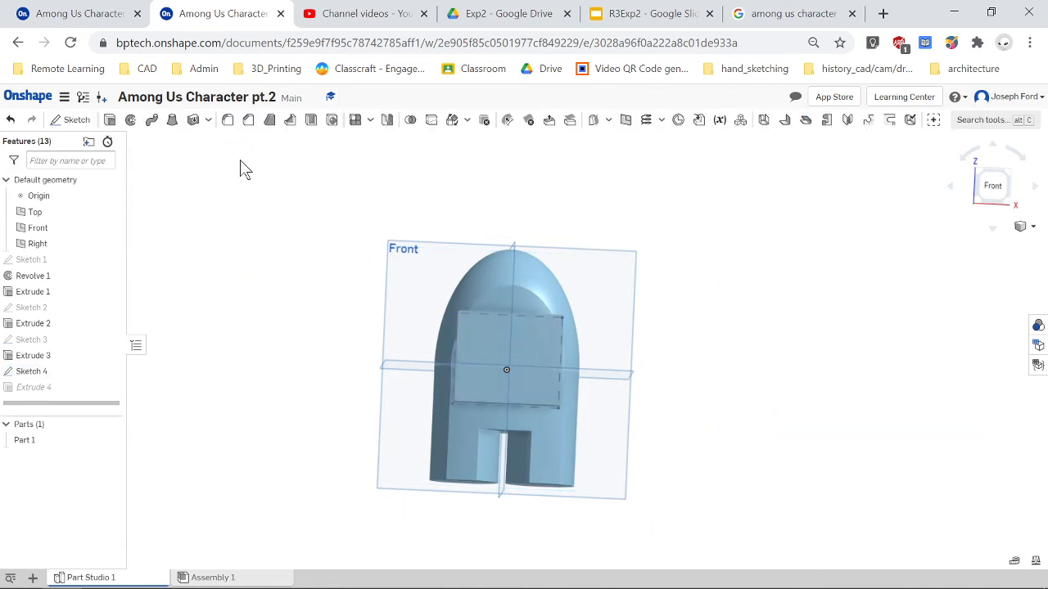
# Step: Edit Extrude 4 to increase the backpack's depth to 2 in, and accept it
pyautogui.moveTo(723, 412)
pyautogui.mouseDown(button='right')
pyautogui.moveTo(651, 423)
pyautogui.moveTo(630, 409)
pyautogui.moveTo(592, 411)
pyautogui.moveTo(707, 412)
pyautogui.moveTo(663, 407)
pyautogui.moveTo(624, 422)
pyautogui.moveTo(671, 414)
pyautogui.mouseUp(button='right')
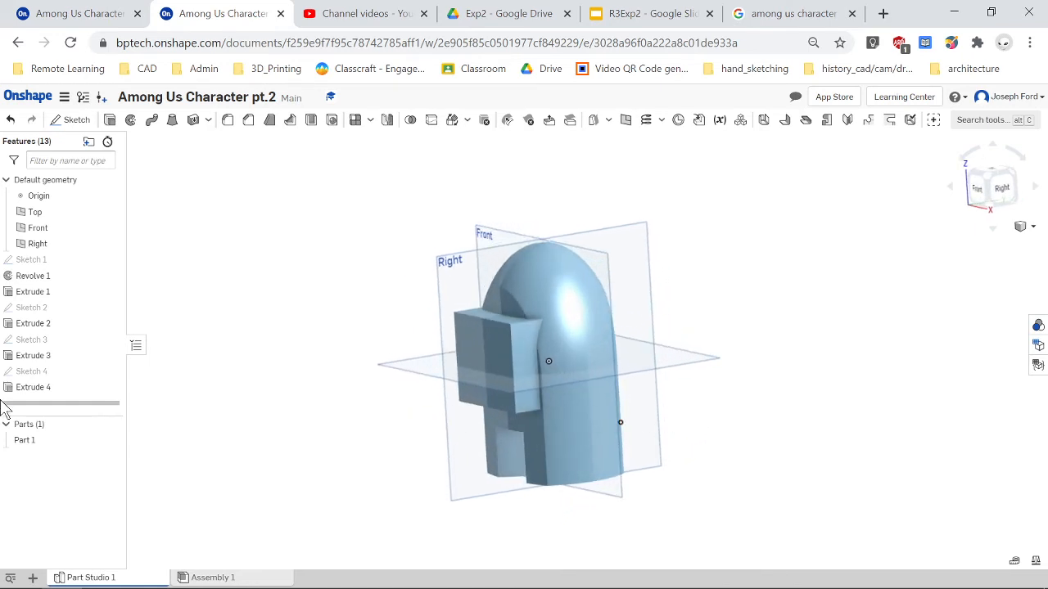
pyautogui.moveTo(736, 446); pyautogui.dragTo(509, 381, button='right')
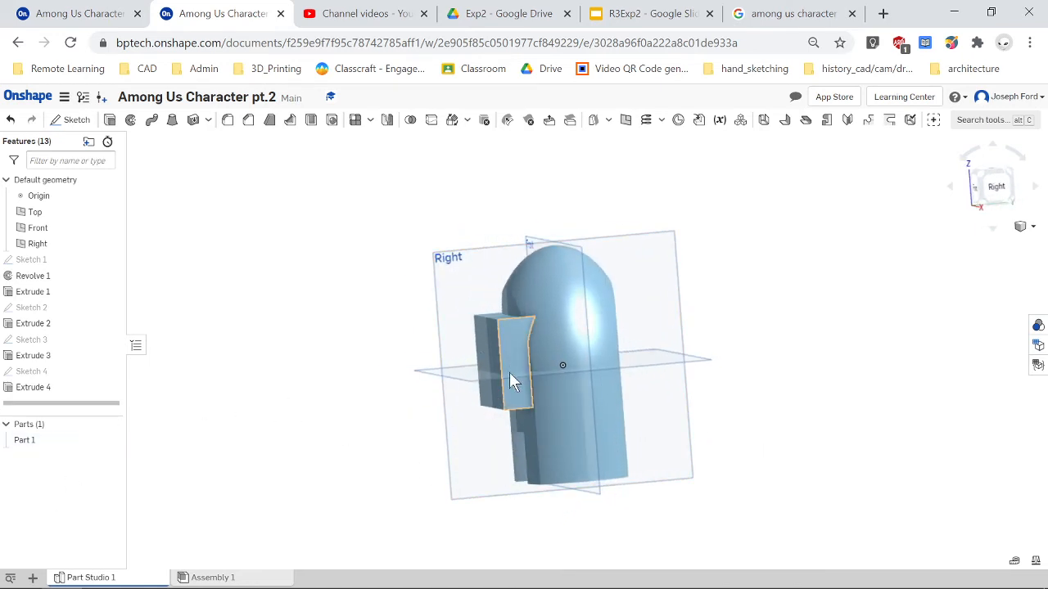
pyautogui.rightClick(44, 391)
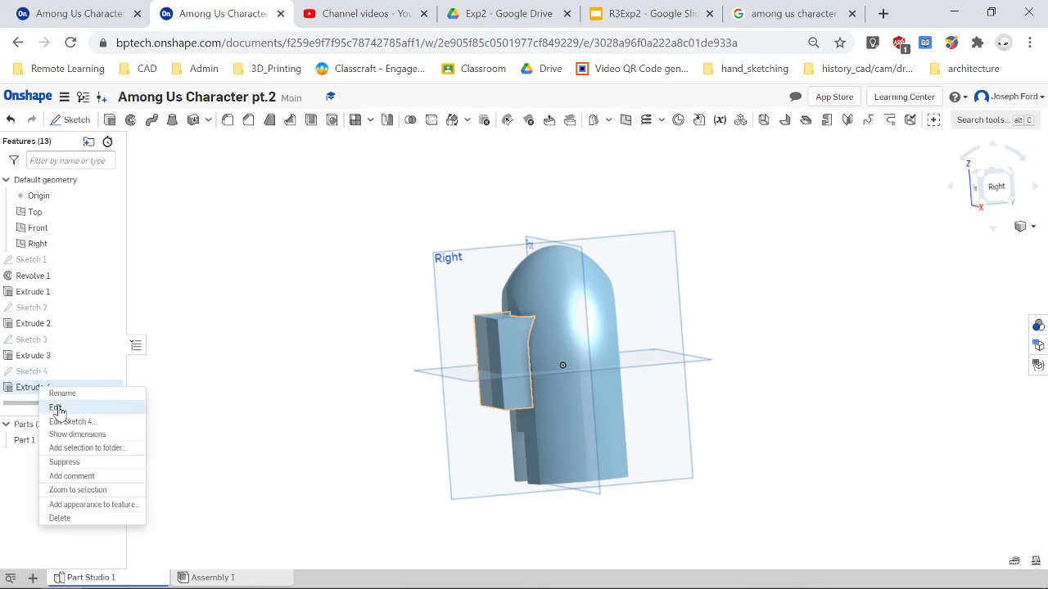
pyautogui.click(58, 405)
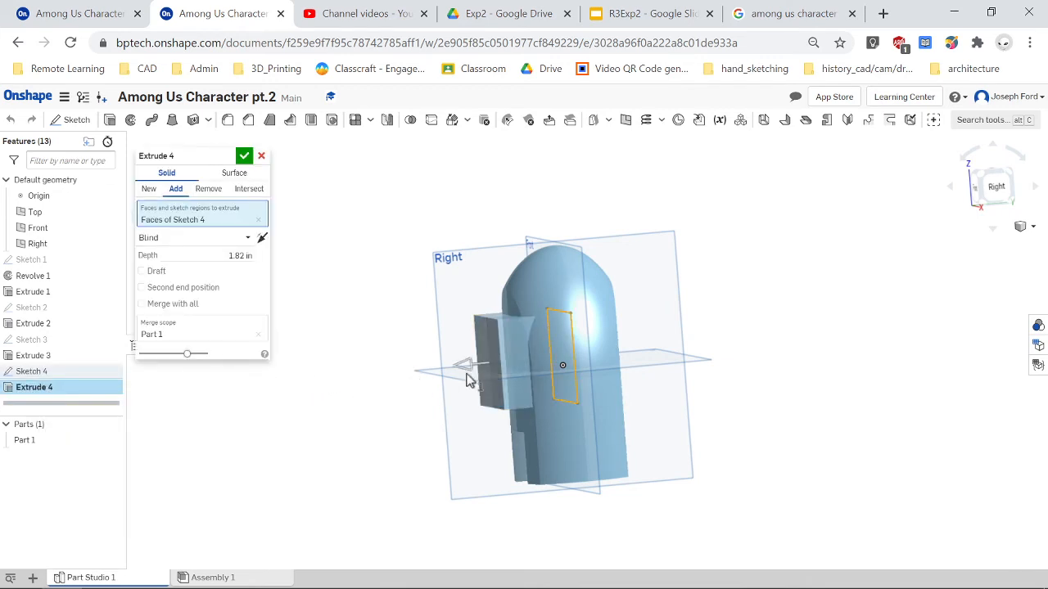
pyautogui.moveTo(462, 370); pyautogui.dragTo(459, 371)
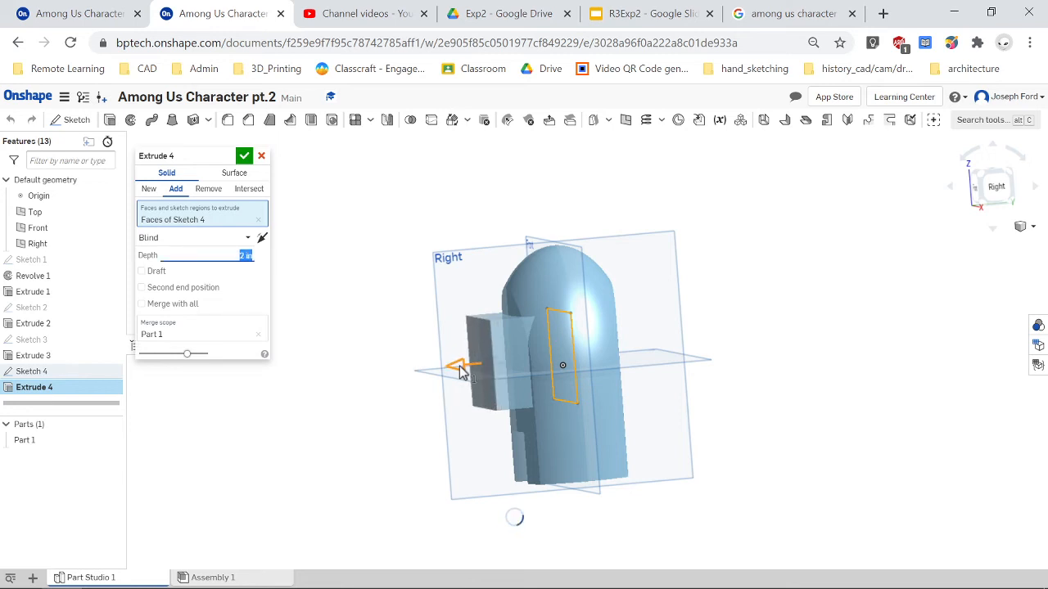
pyautogui.click(244, 155)
# Step: Hide the Top, Front and Right reference planes so only the character's body and backpack are shown
pyautogui.moveTo(695, 379); pyautogui.dragTo(720, 396, button='right')
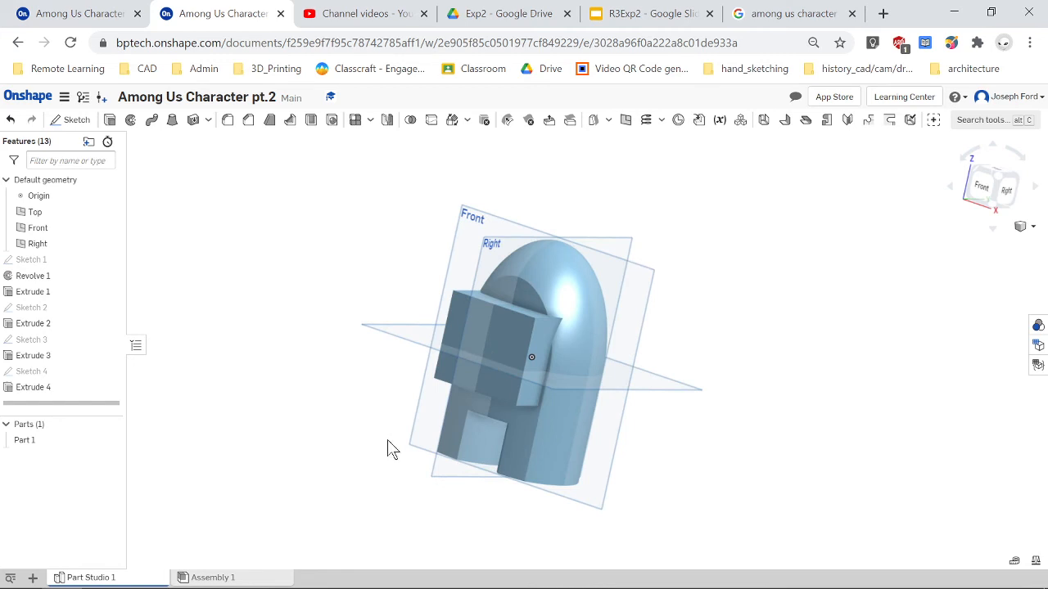
pyautogui.moveTo(389, 449)
pyautogui.mouseDown(button='right')
pyautogui.moveTo(428, 445)
pyautogui.moveTo(440, 463)
pyautogui.moveTo(383, 455)
pyautogui.mouseUp(button='right')
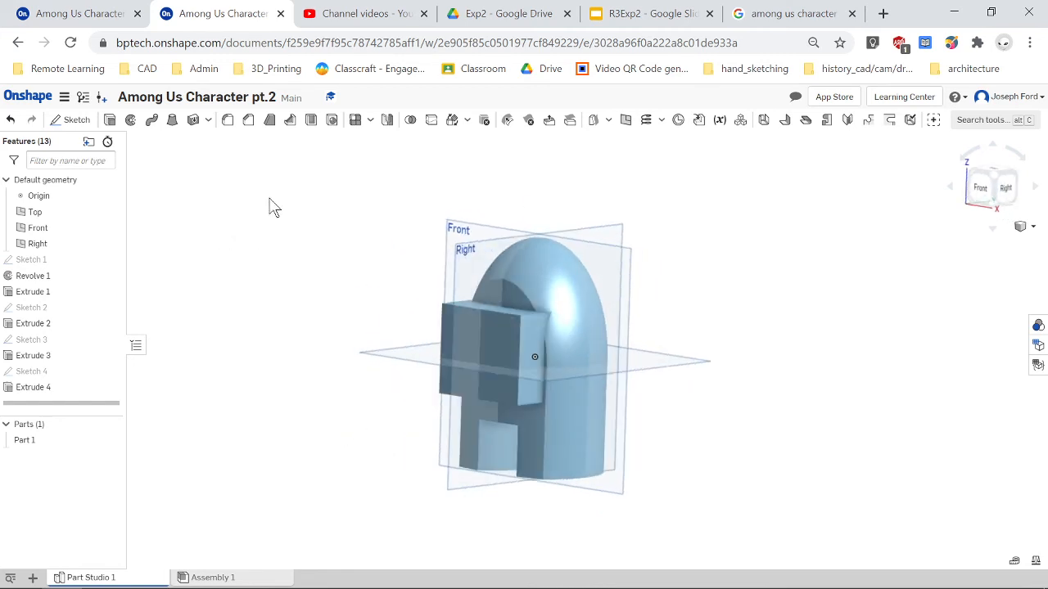
pyautogui.press('p')
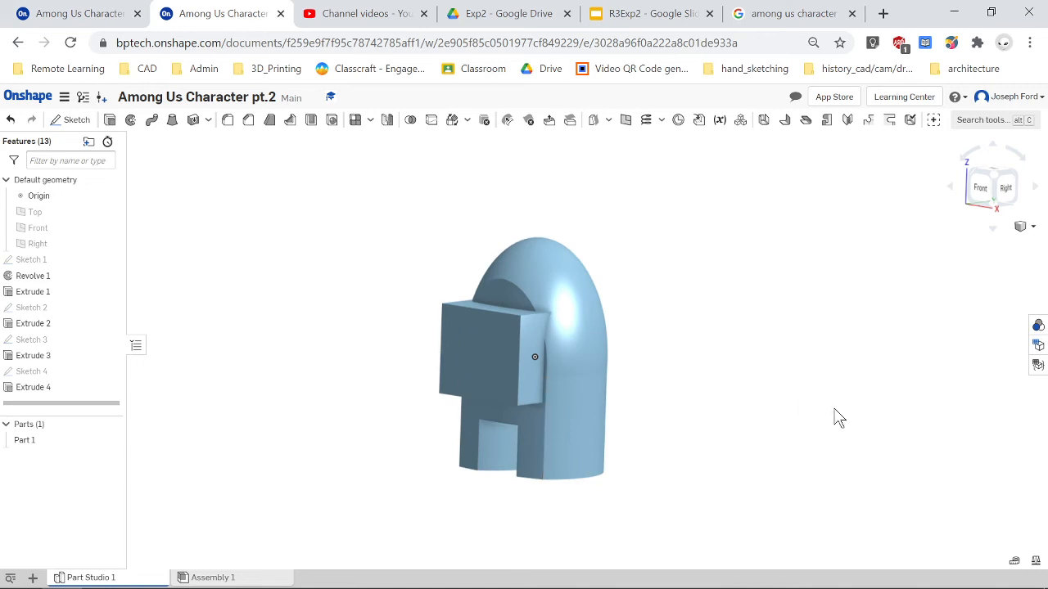
pyautogui.moveTo(813, 416); pyautogui.dragTo(591, 424, button='right')
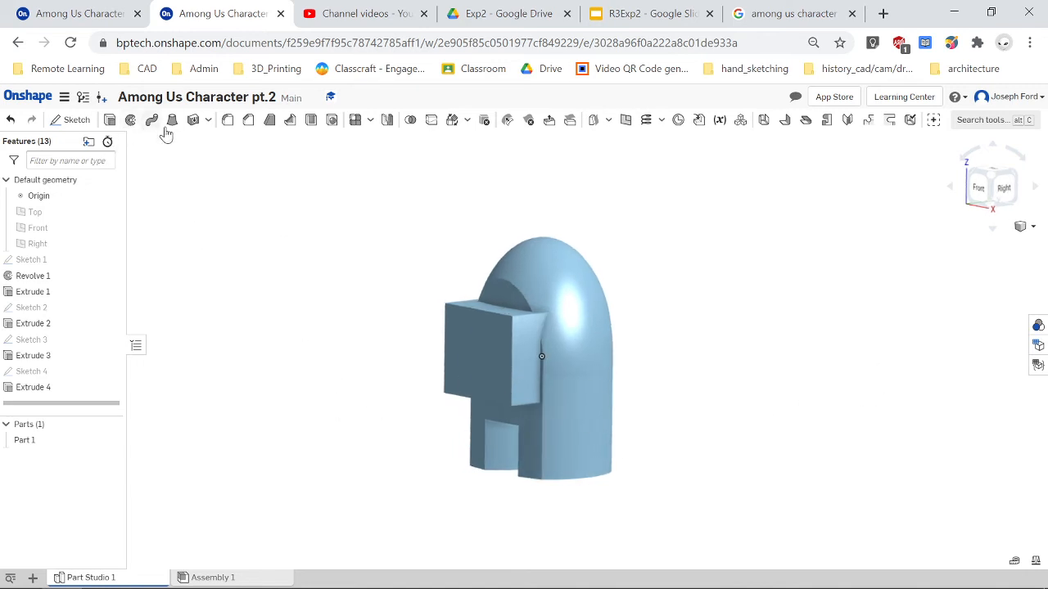
# Step: Set up a 0.2 in circular Fillet on the four short corner edges of the backpack running toward the body
pyautogui.click(229, 122)
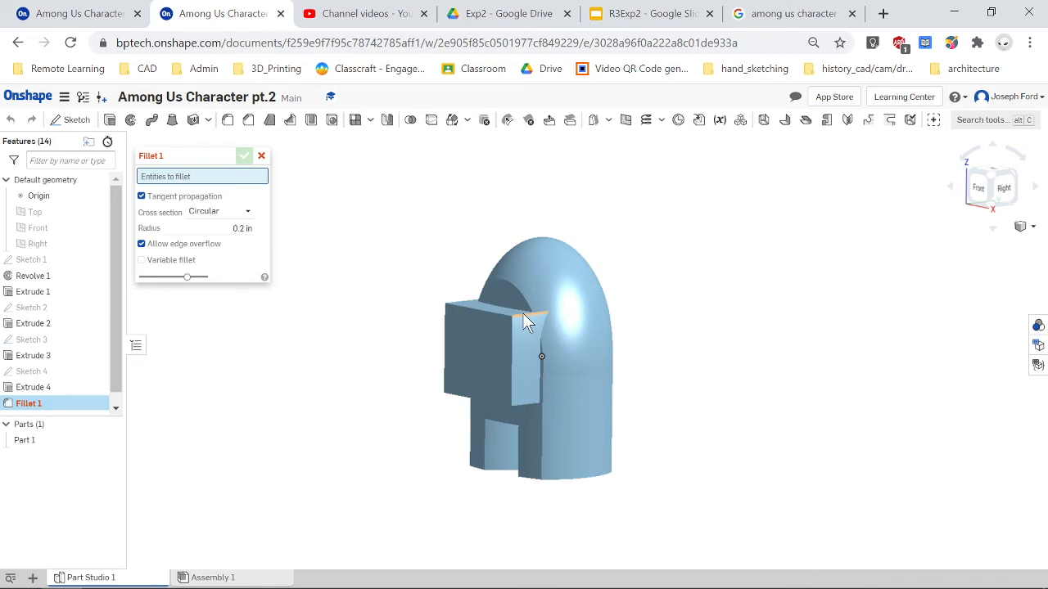
pyautogui.scroll(3, 527, 366)
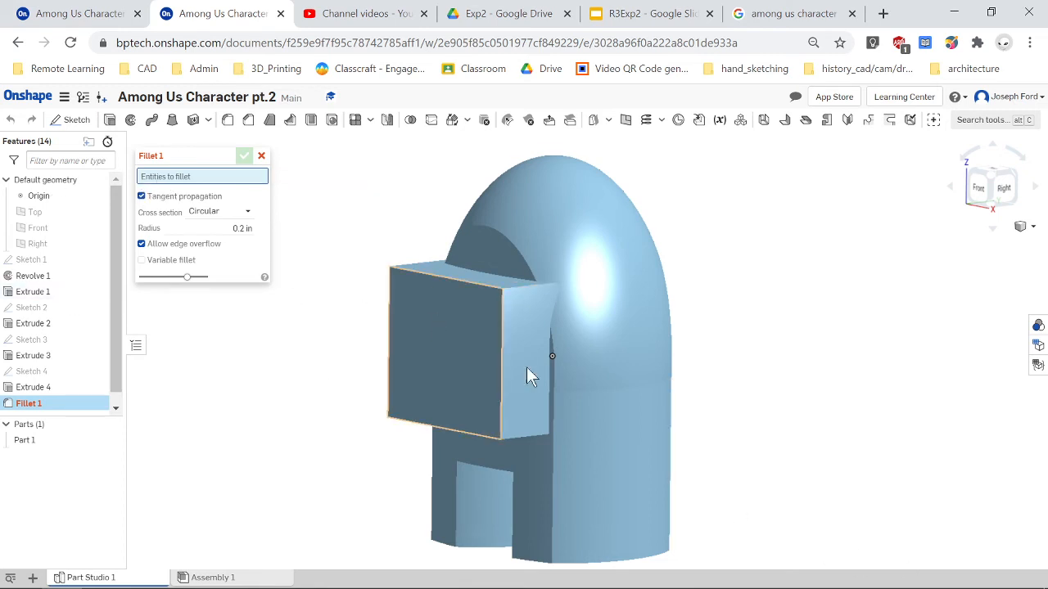
pyautogui.click(525, 434)
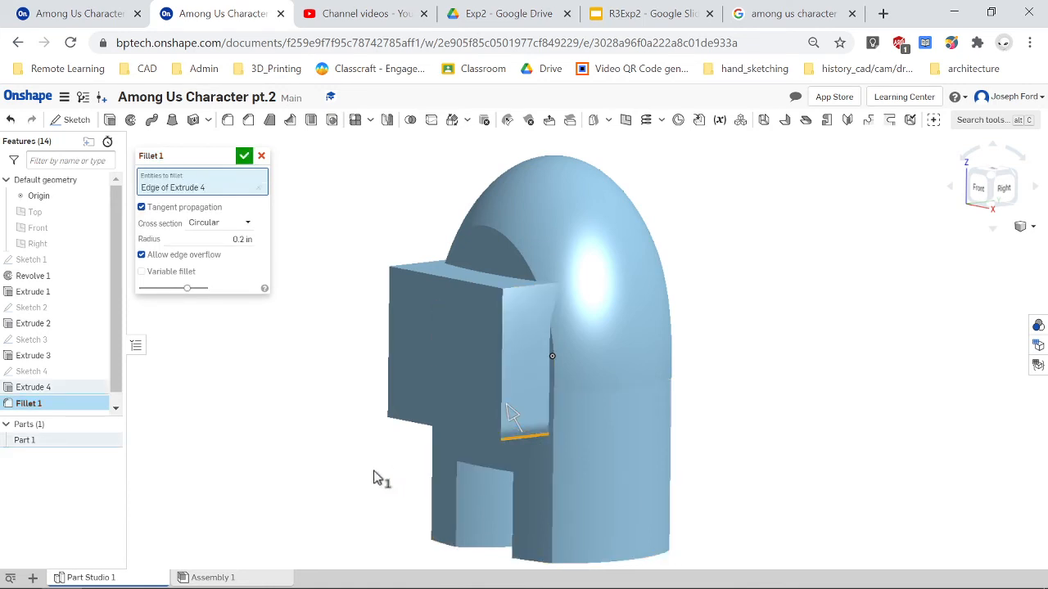
pyautogui.moveTo(373, 479); pyautogui.dragTo(433, 472, button='right')
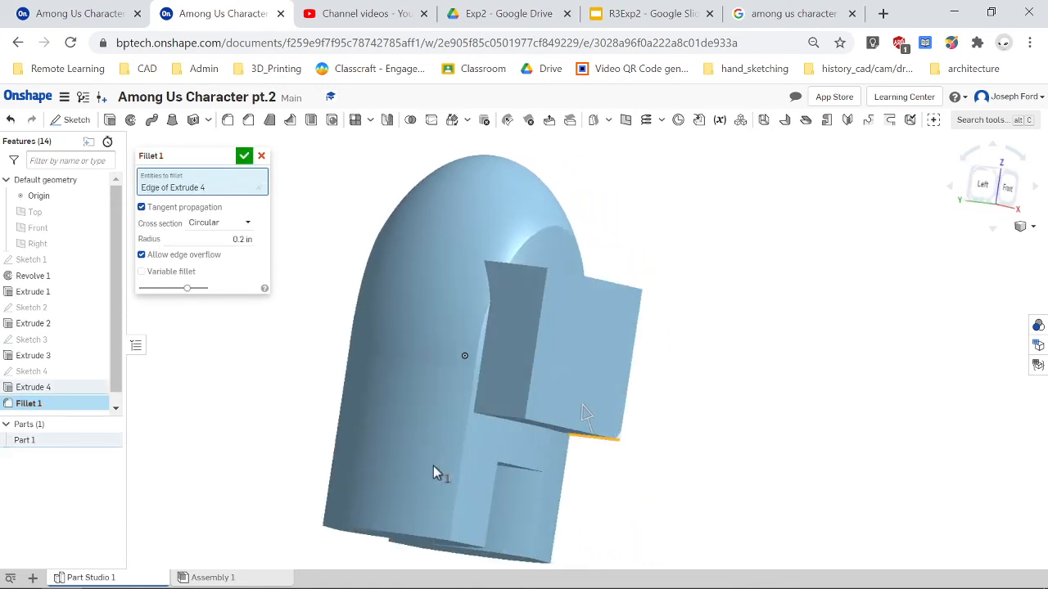
pyautogui.click(500, 421)
pyautogui.moveTo(683, 393); pyautogui.dragTo(568, 358, button='right')
pyautogui.click(533, 297)
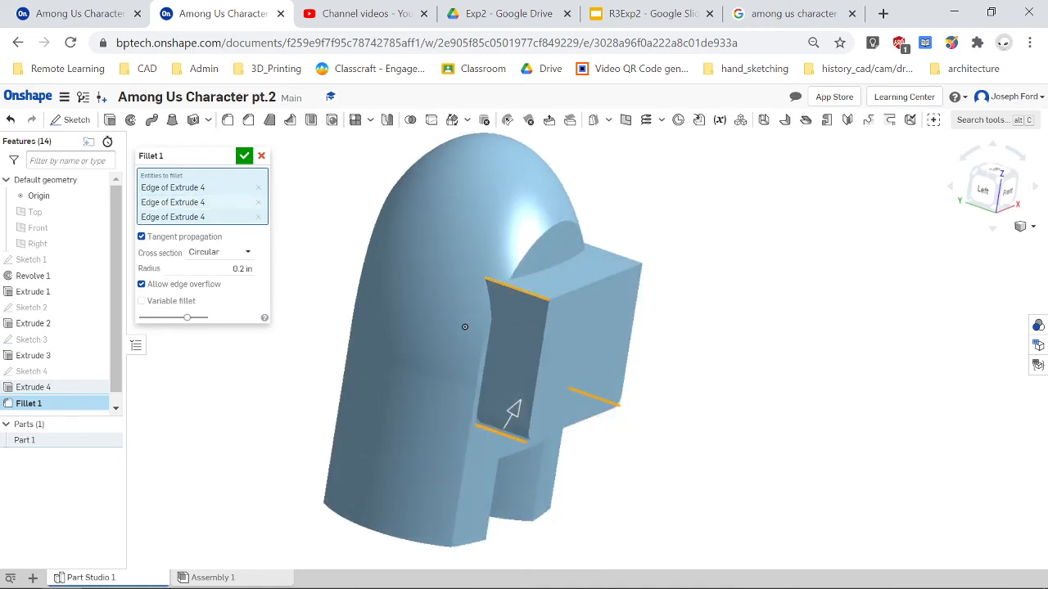
pyautogui.moveTo(751, 355); pyautogui.dragTo(708, 367, button='right')
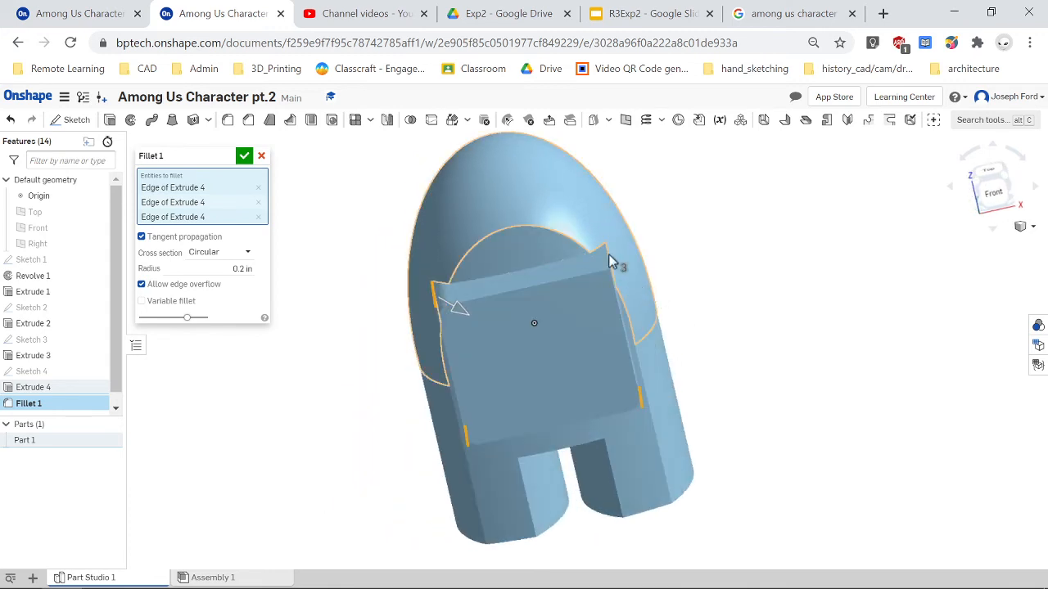
pyautogui.moveTo(610, 262); pyautogui.dragTo(491, 277, button='right')
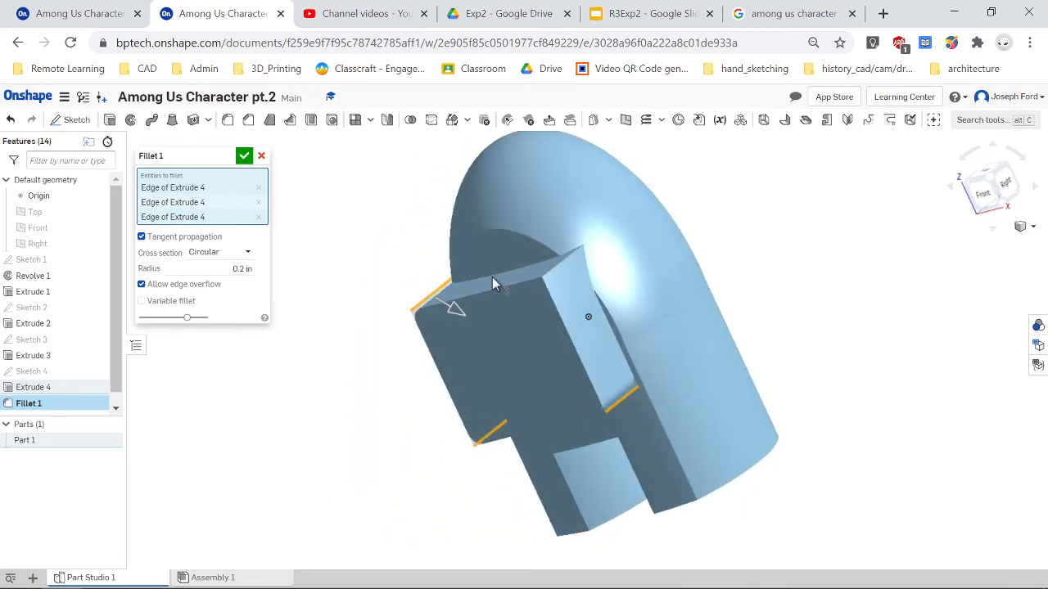
pyautogui.click(559, 270)
pyautogui.moveTo(379, 458); pyautogui.dragTo(427, 472, button='right')
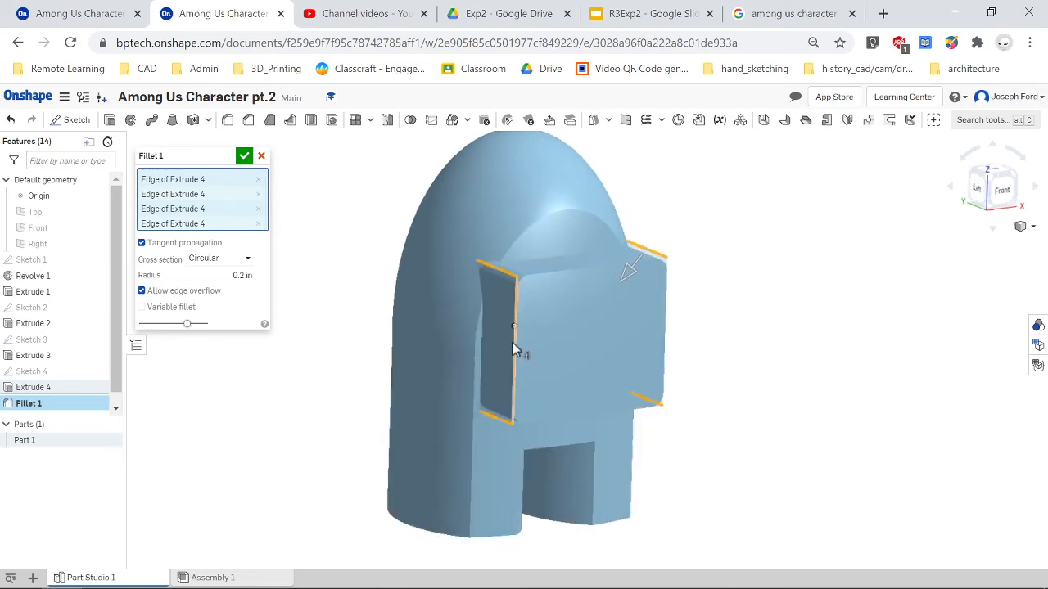
# Step: Add the four edges around the backpack's outer face to the fillet and accept it
pyautogui.click(511, 342)
pyautogui.click(597, 276)
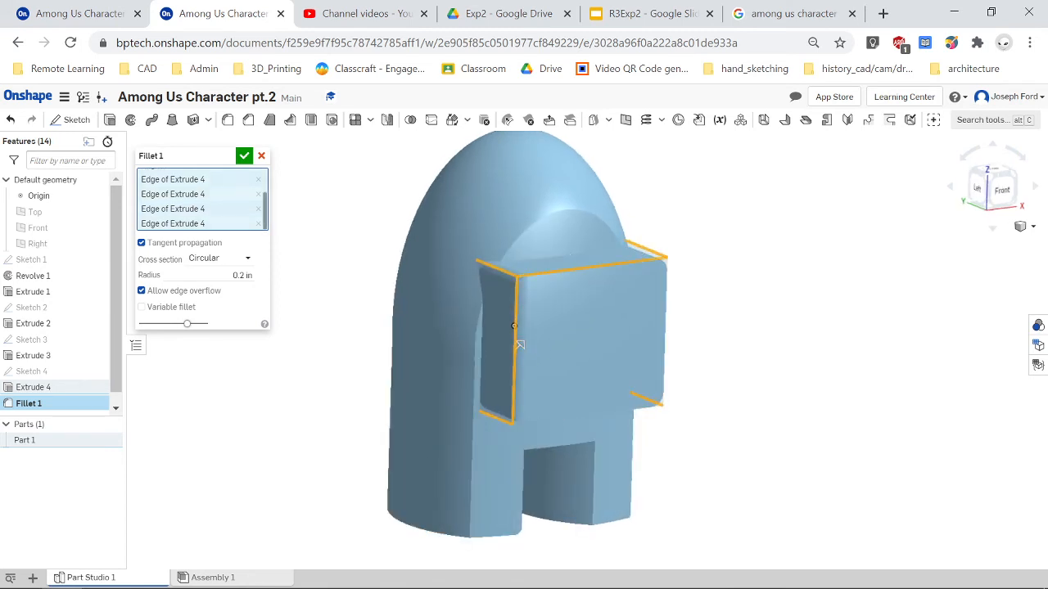
pyautogui.moveTo(804, 432); pyautogui.dragTo(712, 384, button='right')
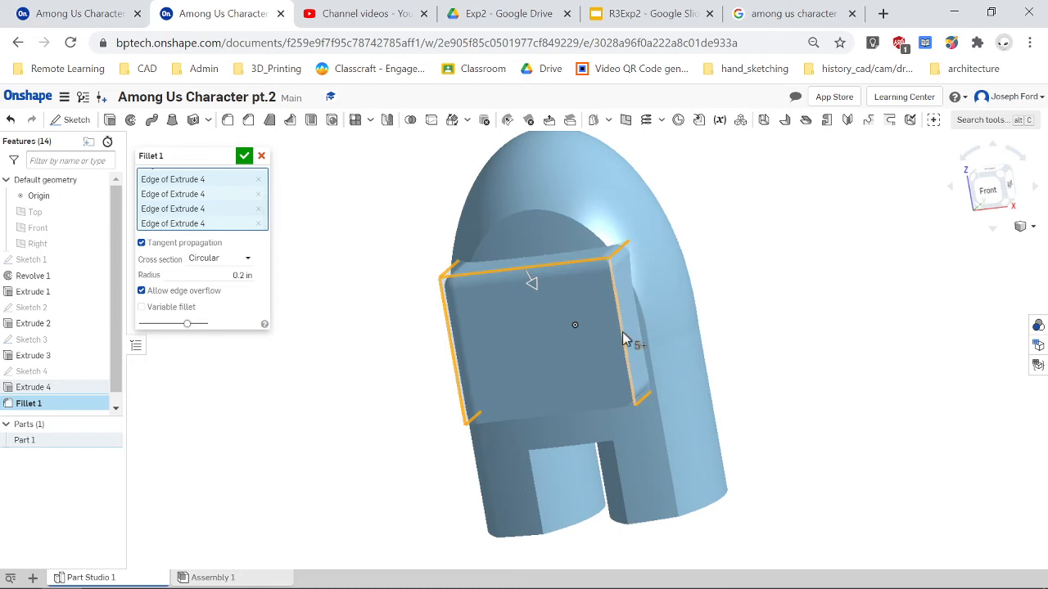
pyautogui.moveTo(556, 500); pyautogui.dragTo(592, 382, button='right')
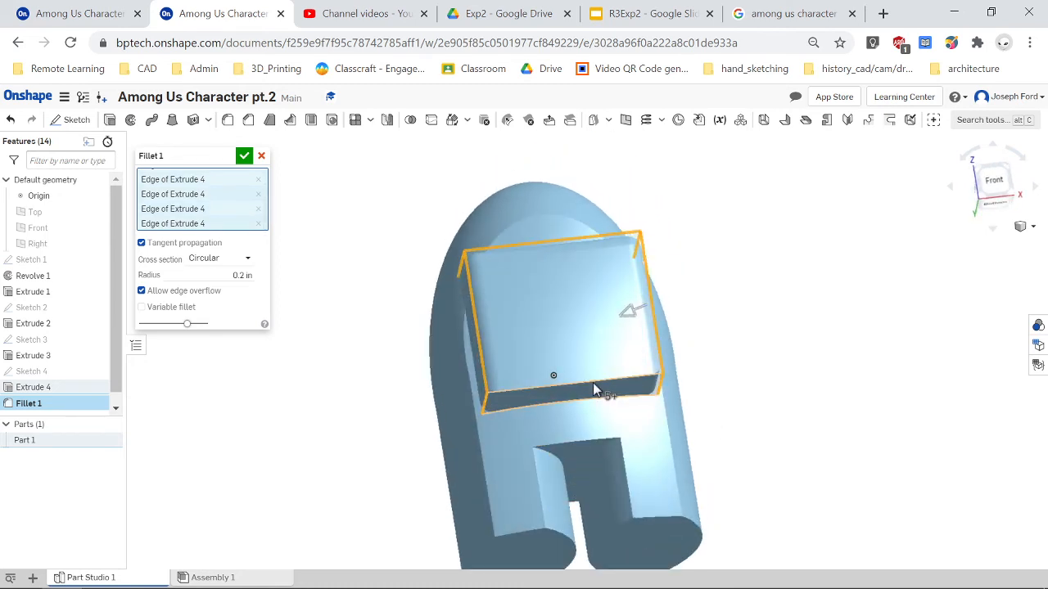
pyautogui.moveTo(870, 397); pyautogui.dragTo(809, 437, button='right')
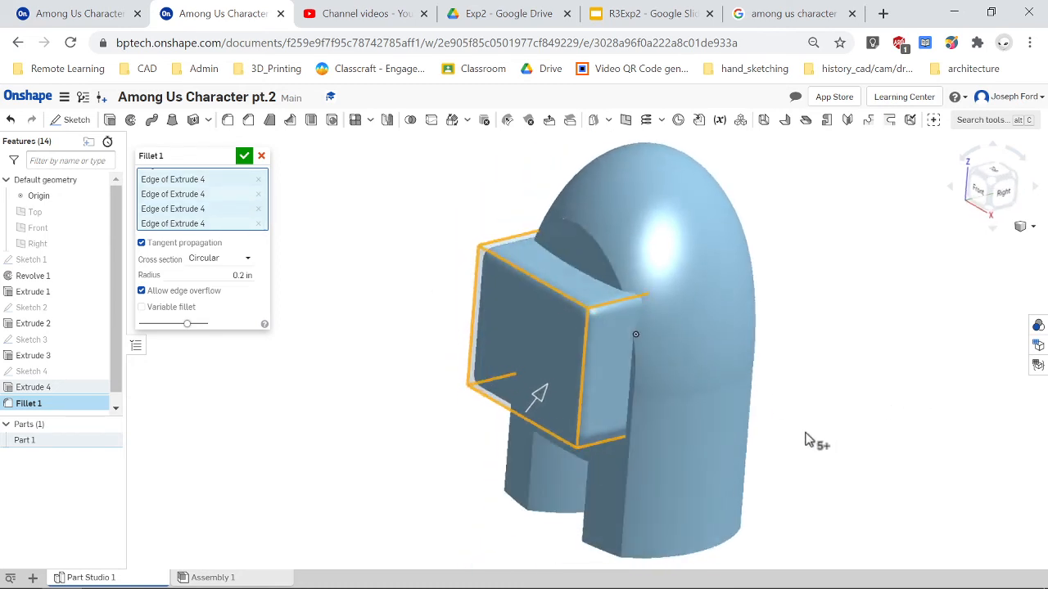
pyautogui.click(244, 155)
# Step: Change Part 1's appearance to the teal palette colour 18948B and apply it
pyautogui.moveTo(631, 433); pyautogui.dragTo(714, 543, button='right')
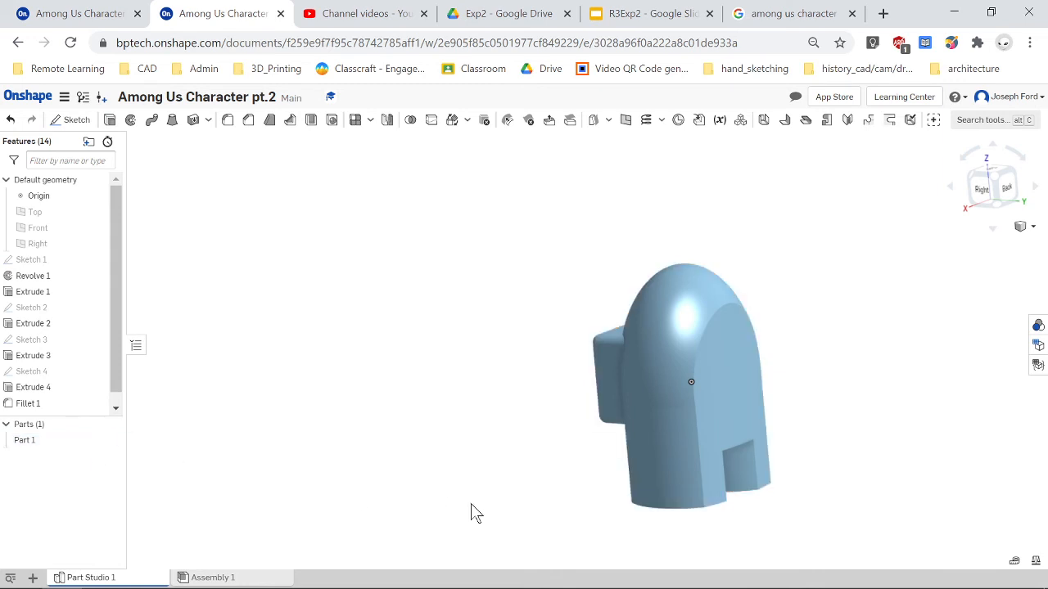
pyautogui.moveTo(766, 541); pyautogui.dragTo(753, 512, button='right')
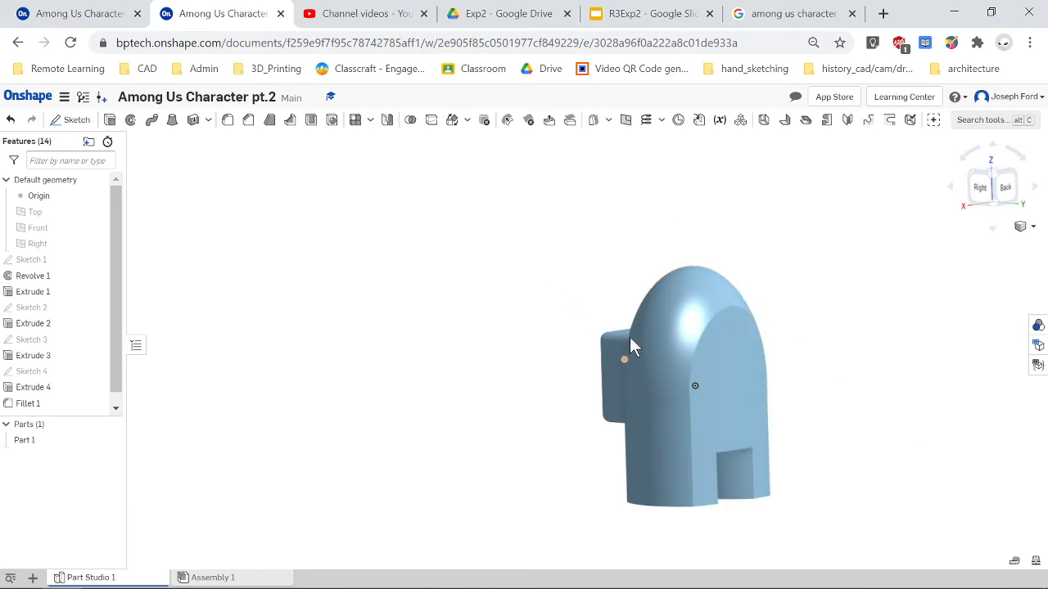
pyautogui.rightClick(51, 447)
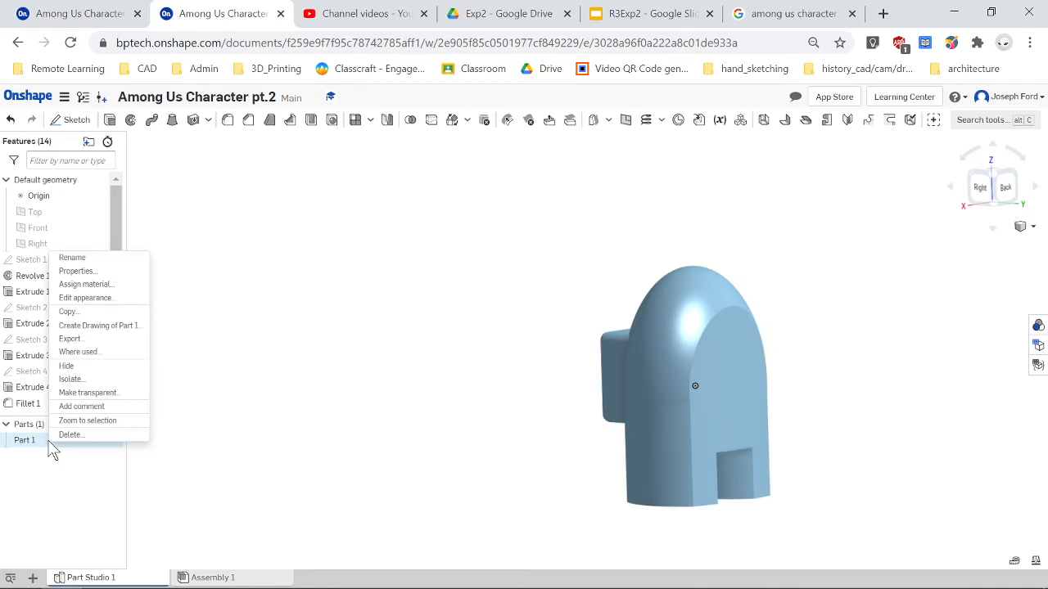
pyautogui.click(107, 305)
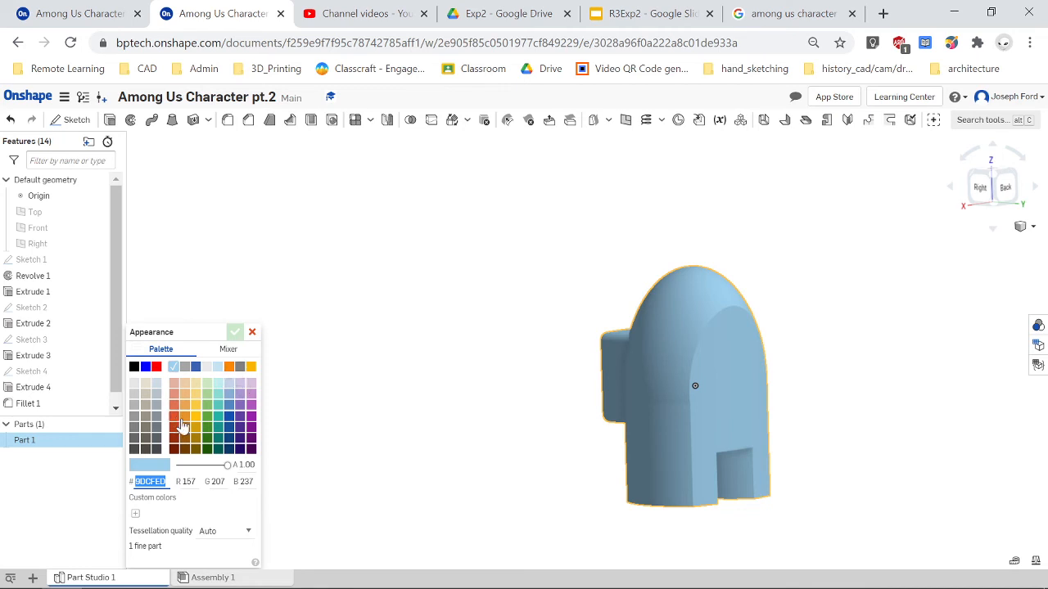
pyautogui.click(208, 446)
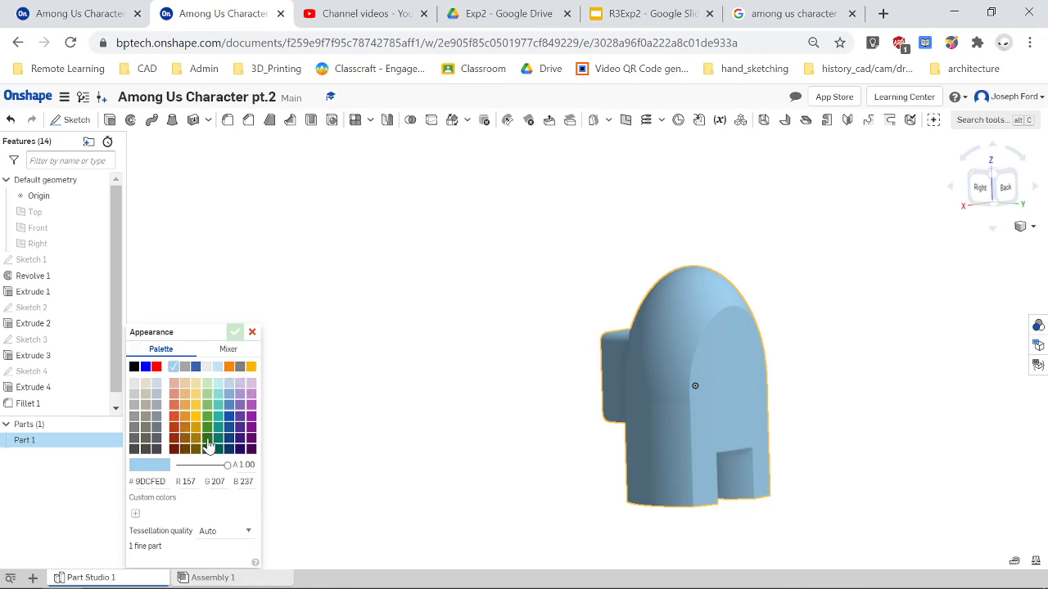
pyautogui.click(218, 441)
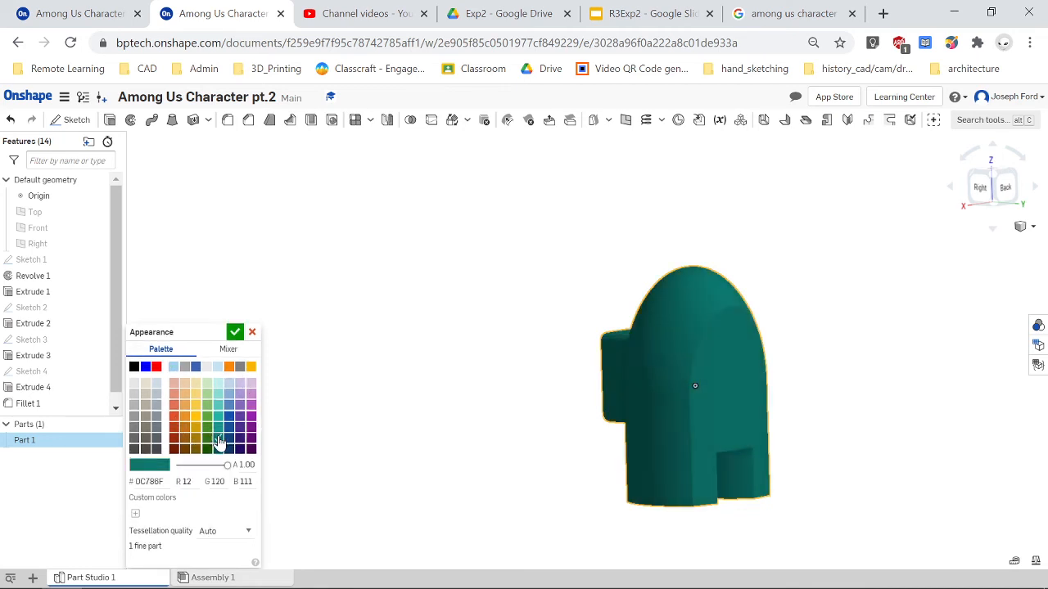
pyautogui.click(219, 429)
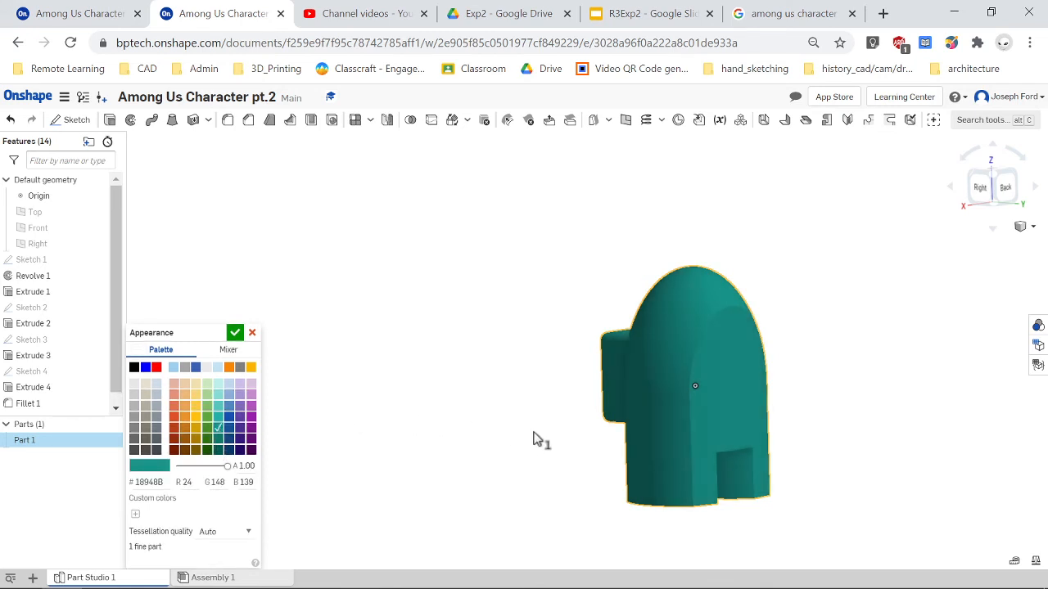
pyautogui.moveTo(532, 439); pyautogui.dragTo(540, 444, button='right')
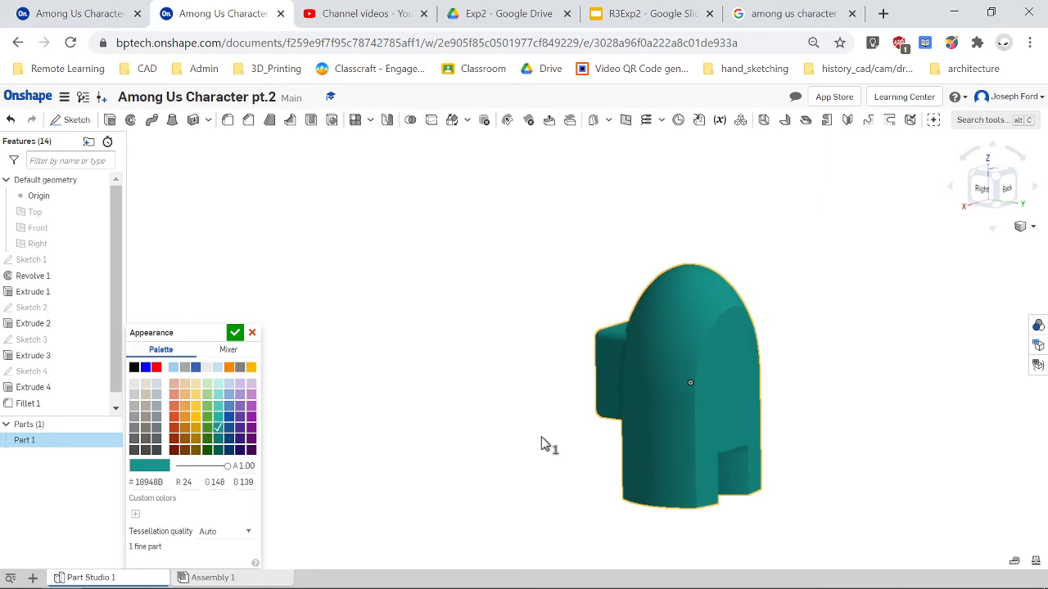
pyautogui.scroll(1, 814, 428)
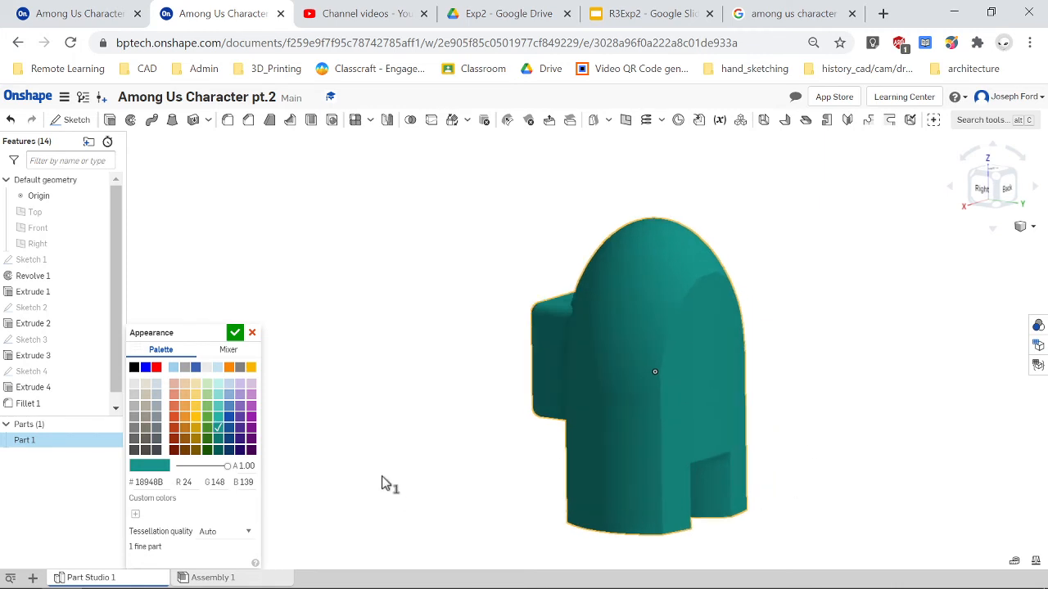
pyautogui.click(235, 332)
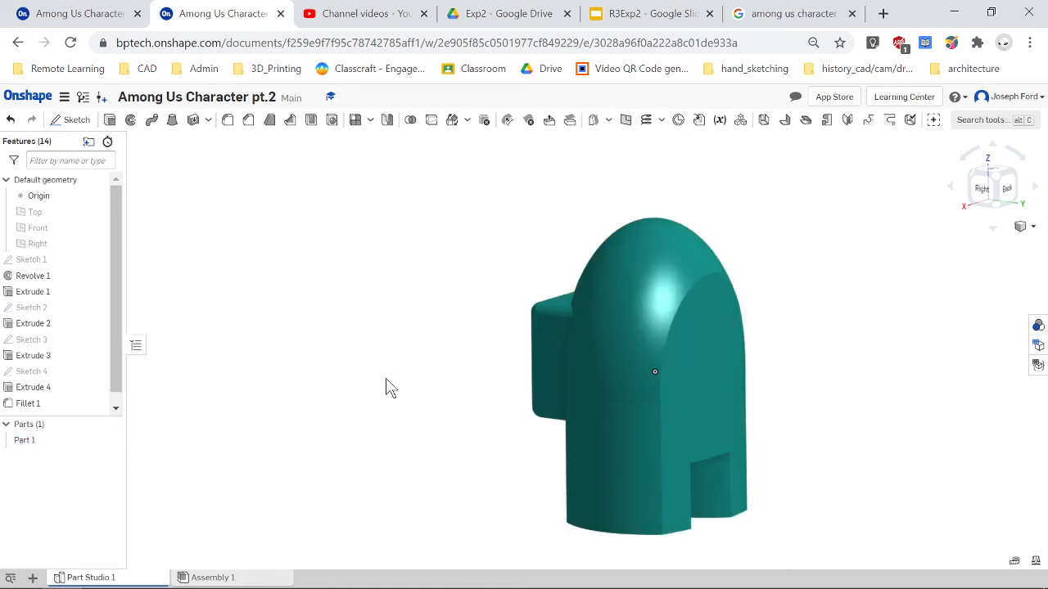
# Step: Hide Part 1 and show the Top, Front and Right reference planes again
pyautogui.scroll(1, 779, 439)
pyautogui.scroll(-2, 783, 508)
pyautogui.scroll(-3, 793, 442)
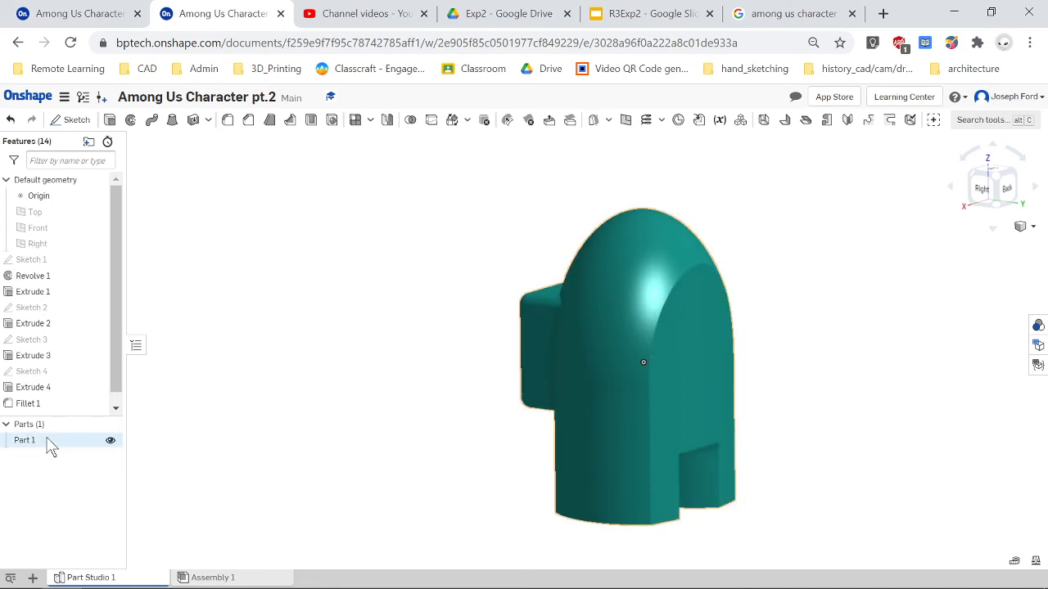
pyautogui.click(111, 440)
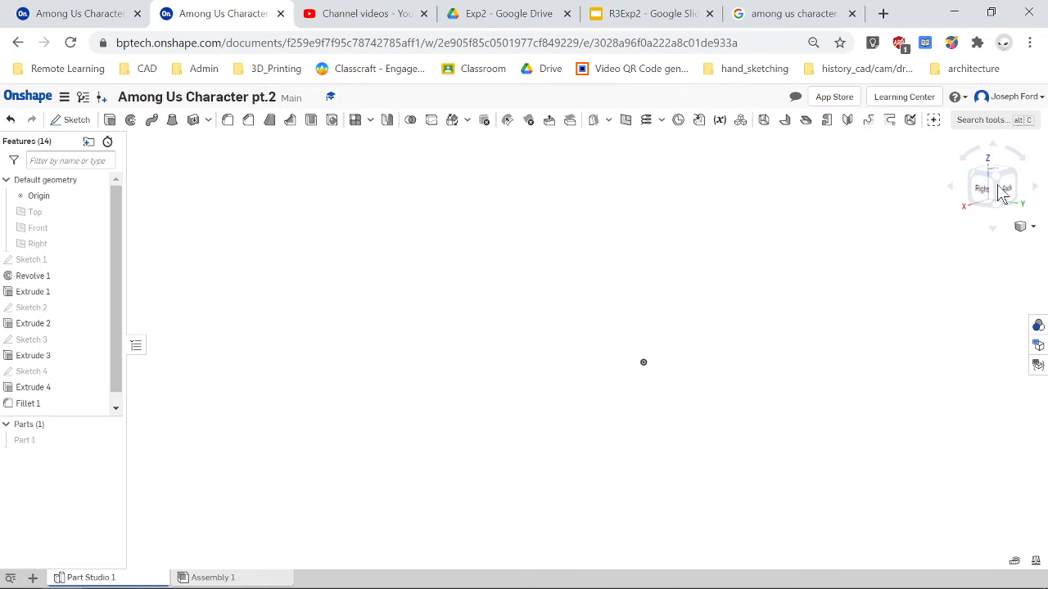
pyautogui.click(1035, 190)
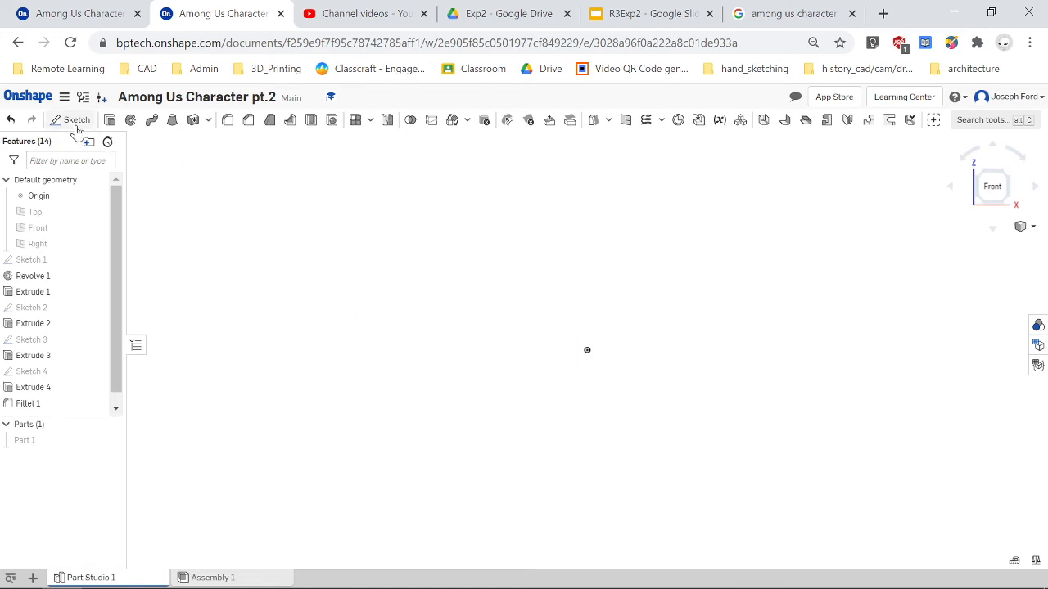
pyautogui.click(106, 182)
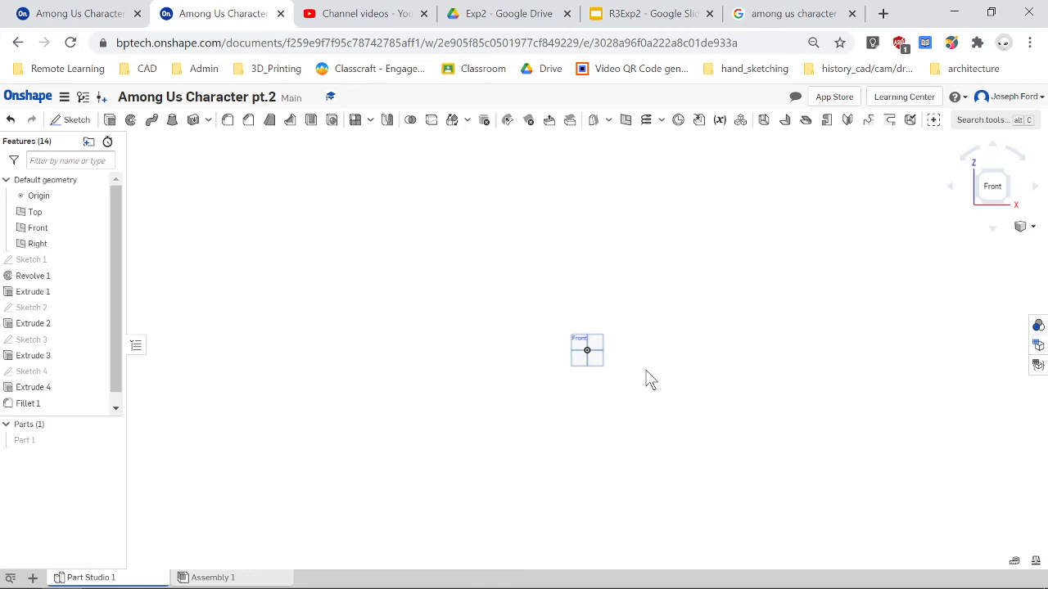
pyautogui.scroll(10, 591, 346)
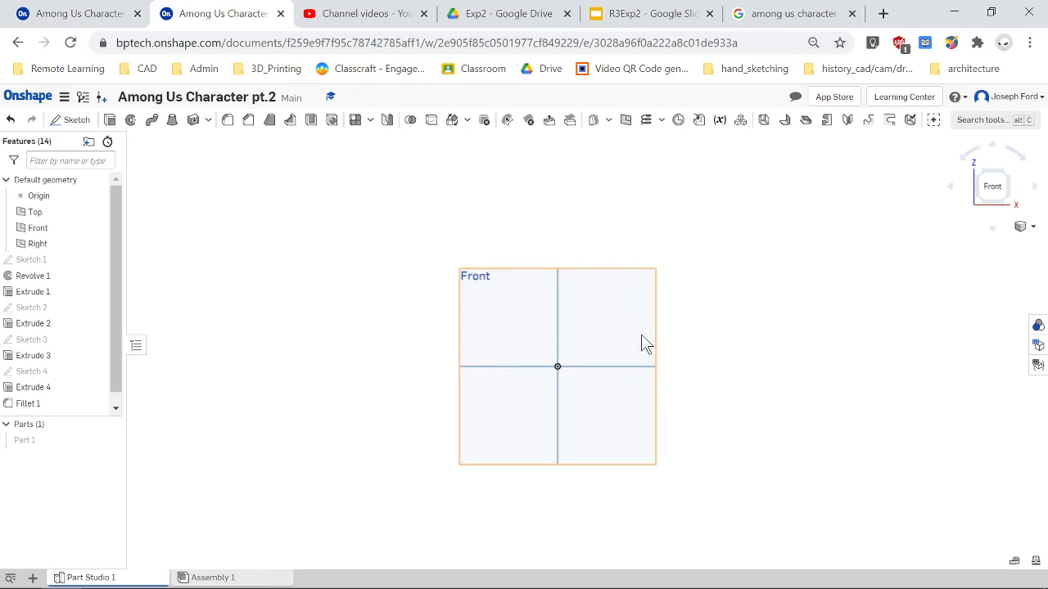
# Step: Start a sketch on the Front plane and draw a horizontal ellipse centred on the origin, about 2.51 in wide and 1.33 in tall
pyautogui.click(75, 120)
pyautogui.click(483, 291)
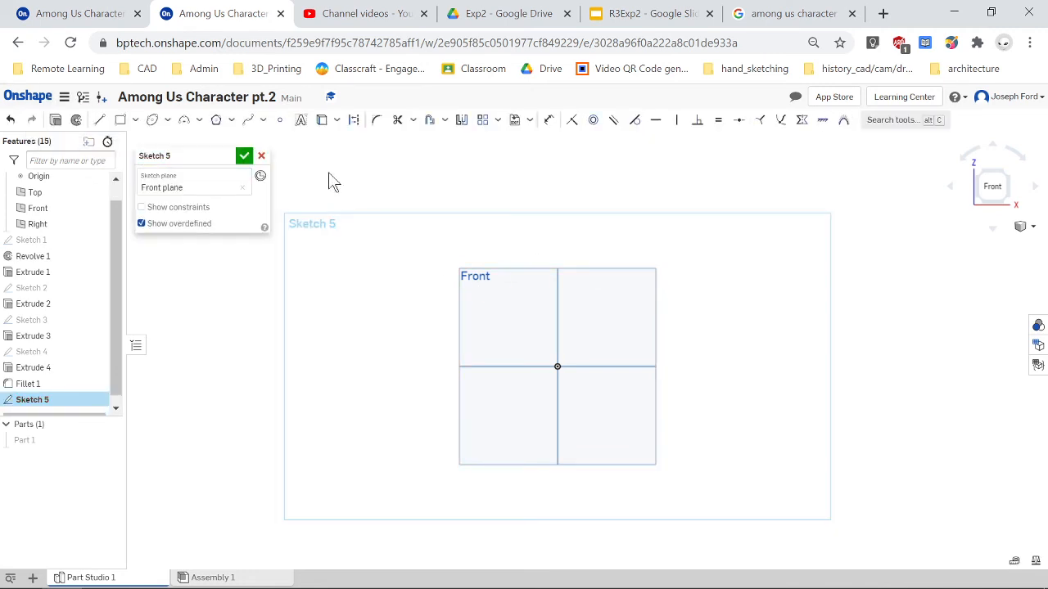
pyautogui.click(168, 123)
pyautogui.click(185, 186)
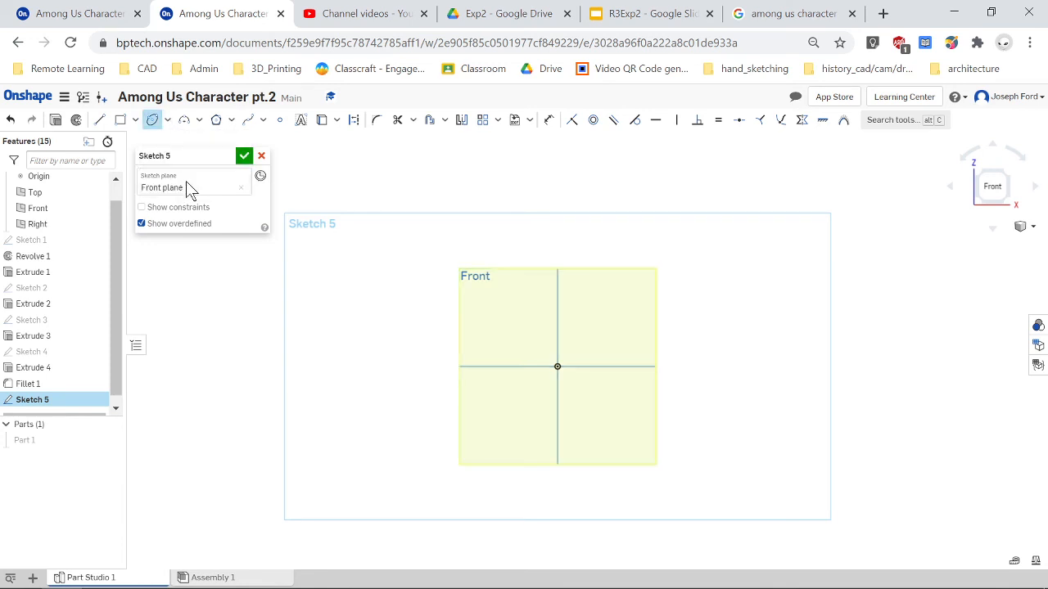
pyautogui.click(558, 368)
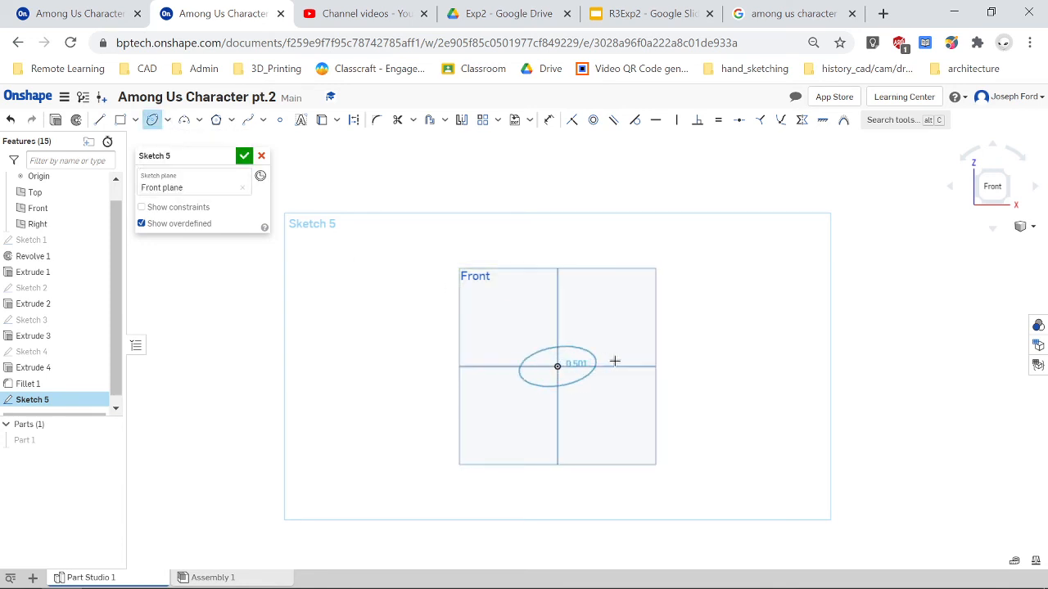
pyautogui.scroll(4, 614, 367)
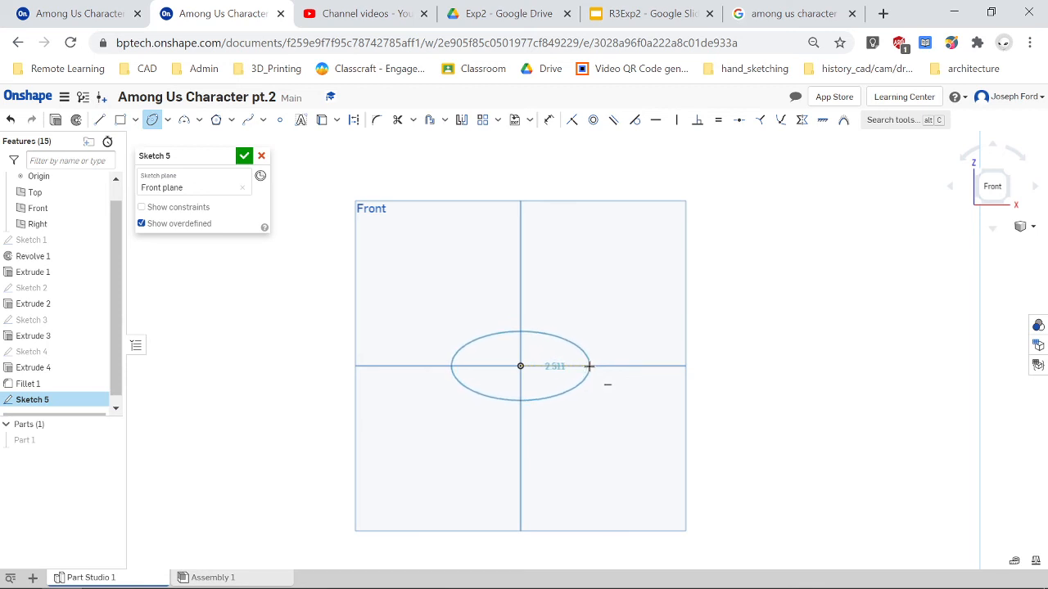
pyautogui.click(589, 366)
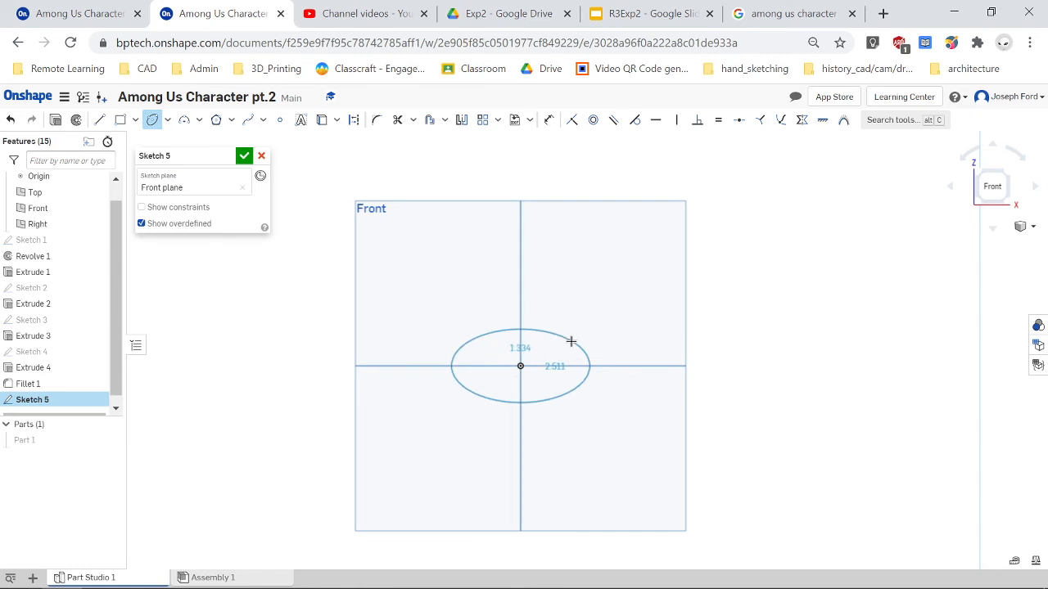
pyautogui.click(571, 341)
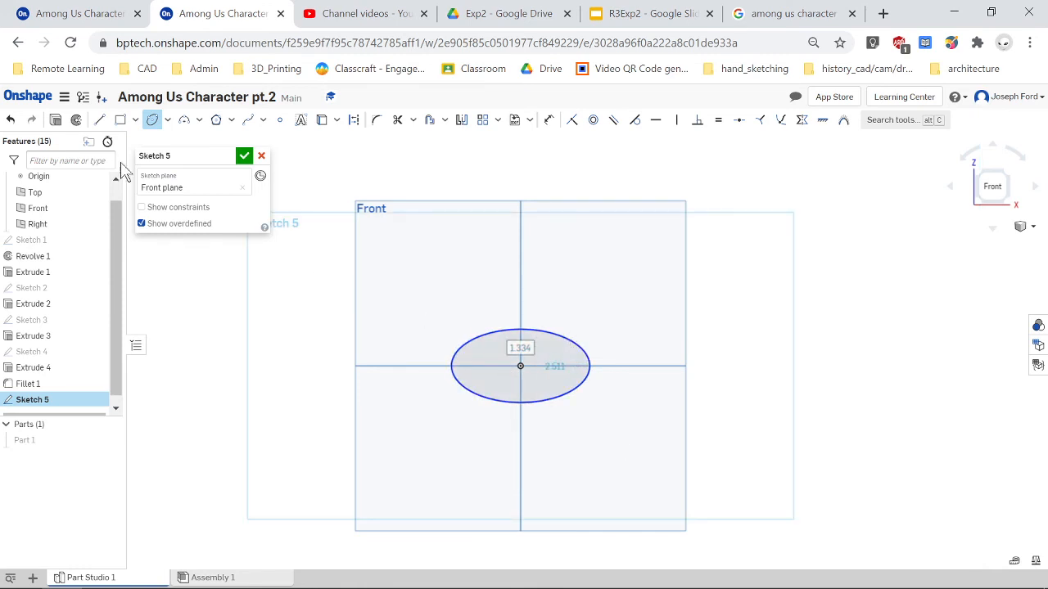
# Step: Toggle Part 1's visibility to compare the ellipse's size with the body, leaving the part hidden
pyautogui.click(99, 120)
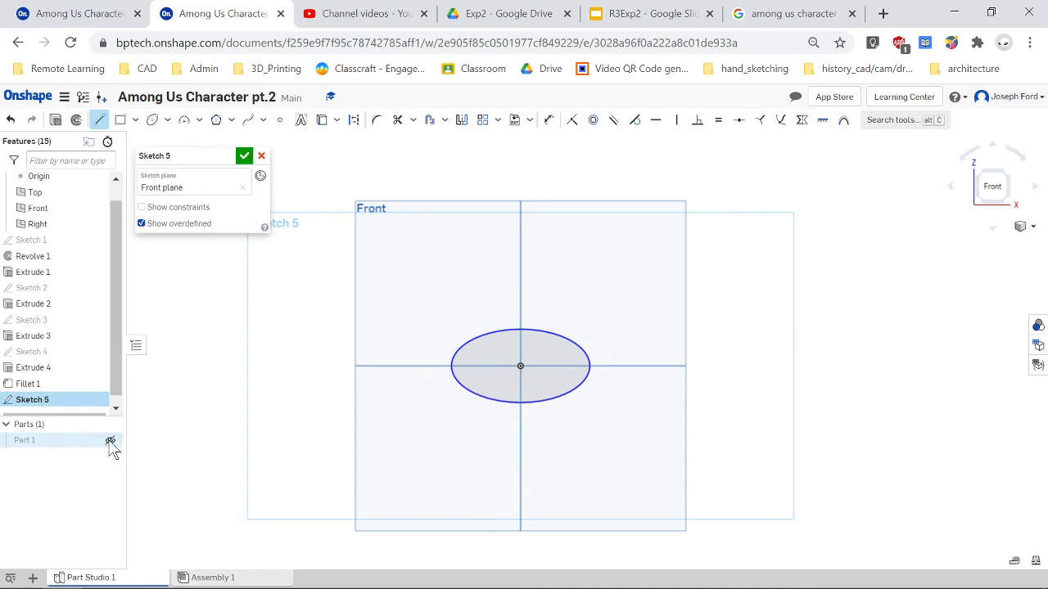
pyautogui.click(110, 441)
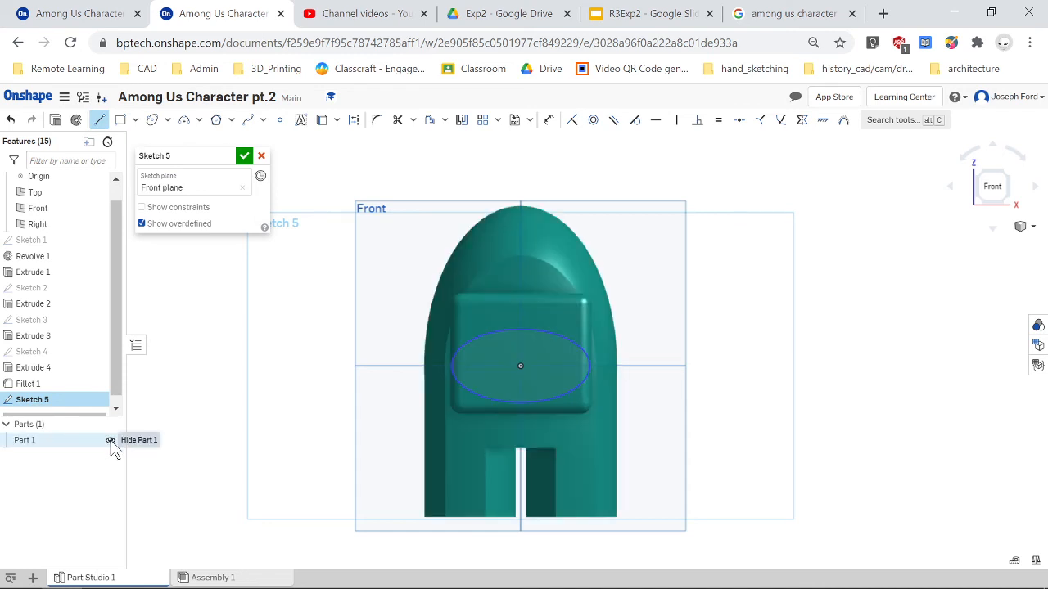
pyautogui.click(110, 441)
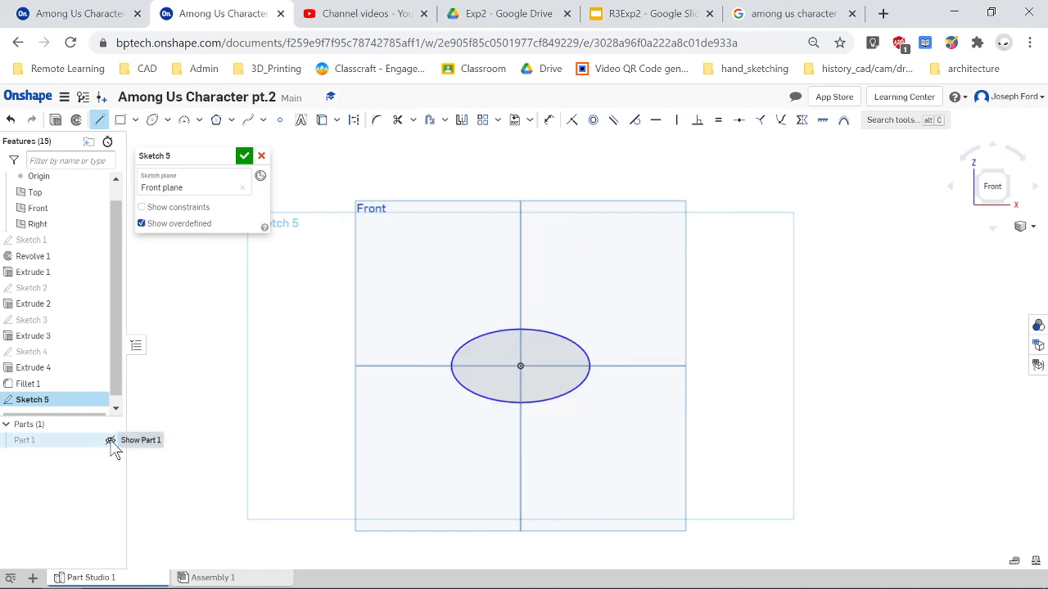
pyautogui.click(110, 441)
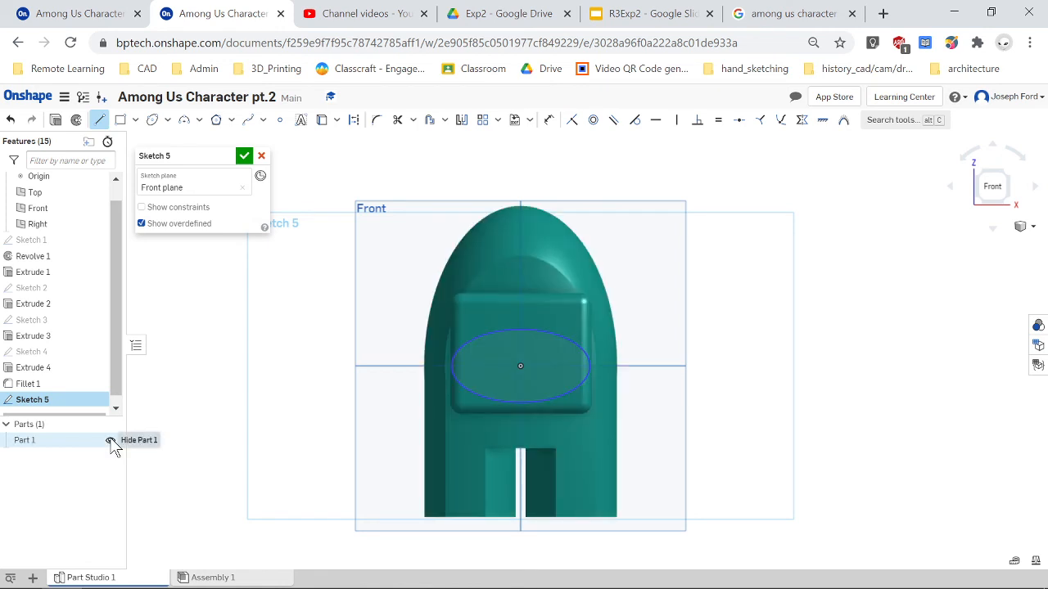
pyautogui.click(110, 441)
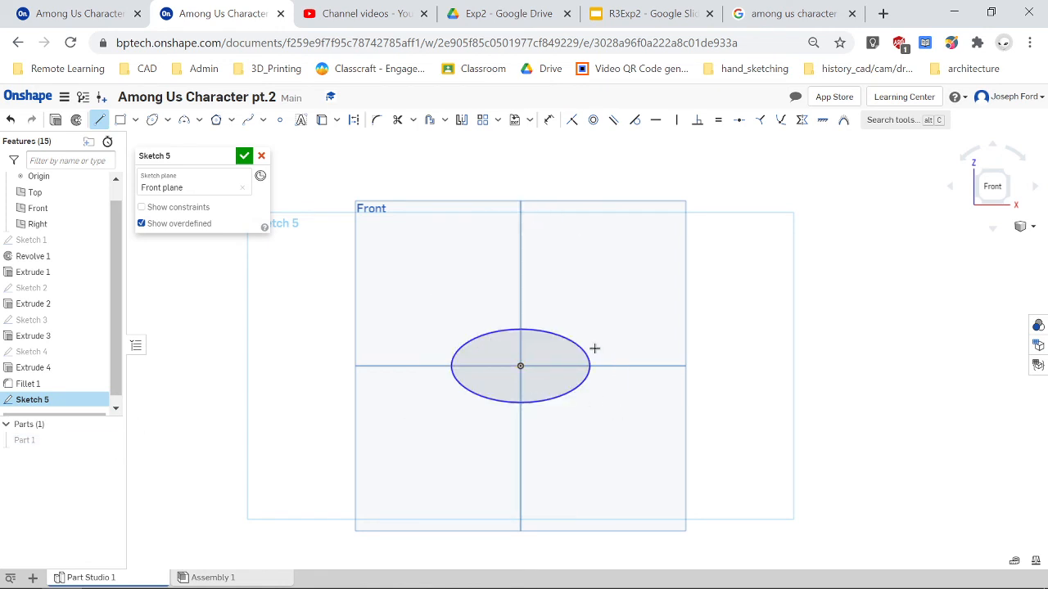
# Step: Draw a horizontal line through the origin between the ellipse's two side points, and trim away the ellipse's lower half
pyautogui.scroll(2, 595, 348)
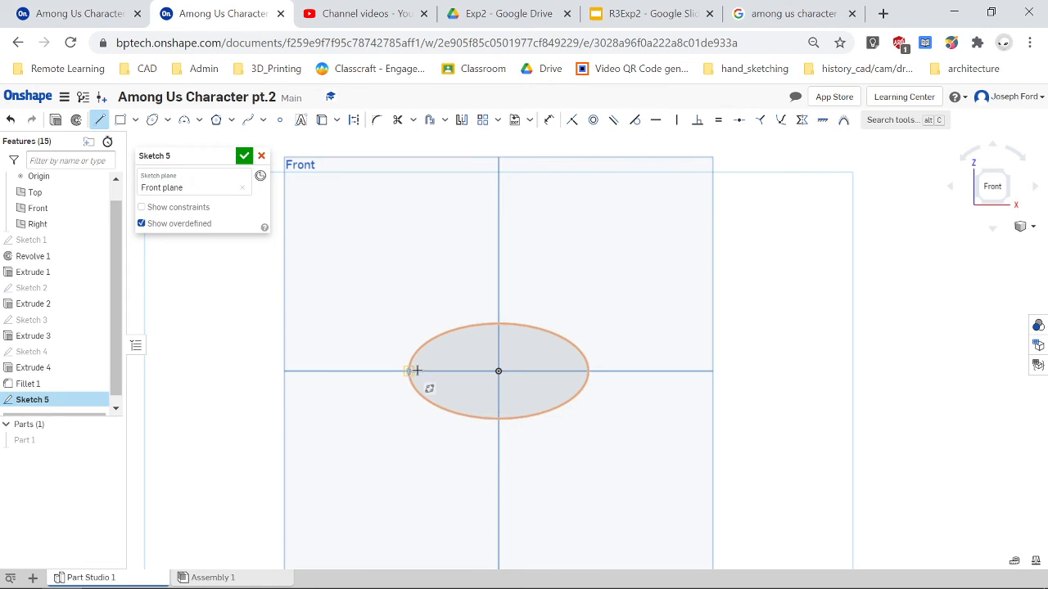
pyautogui.click(417, 371)
pyautogui.click(584, 370)
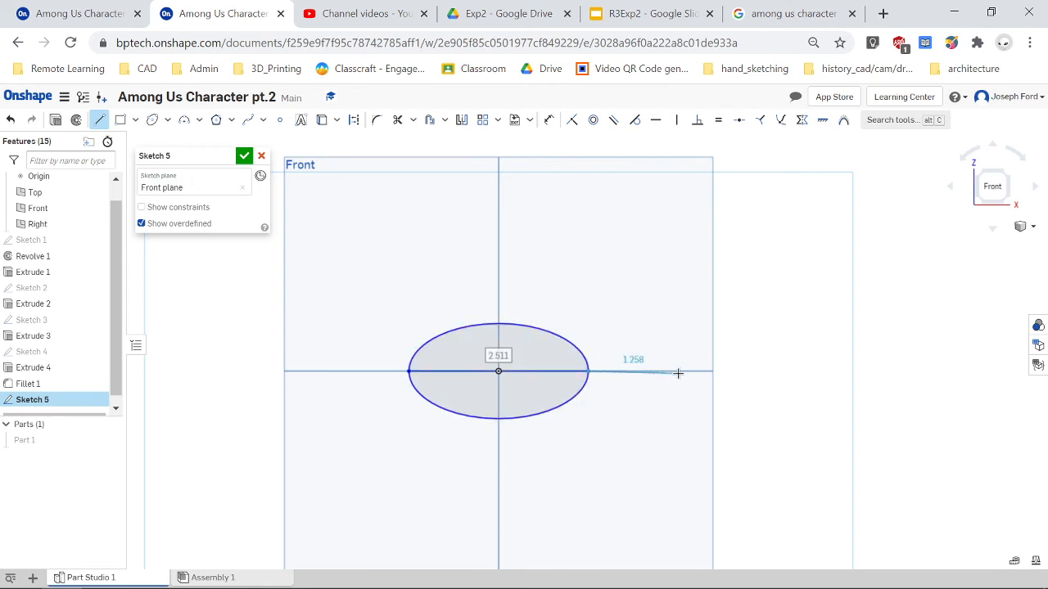
pyautogui.click(686, 347)
pyautogui.press('Escape')
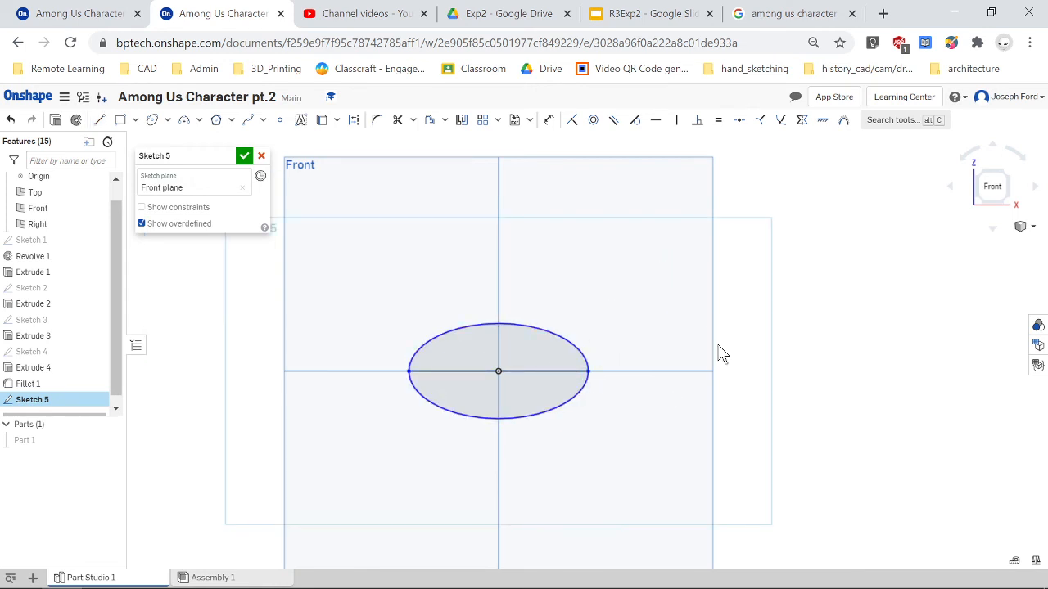
pyautogui.click(398, 120)
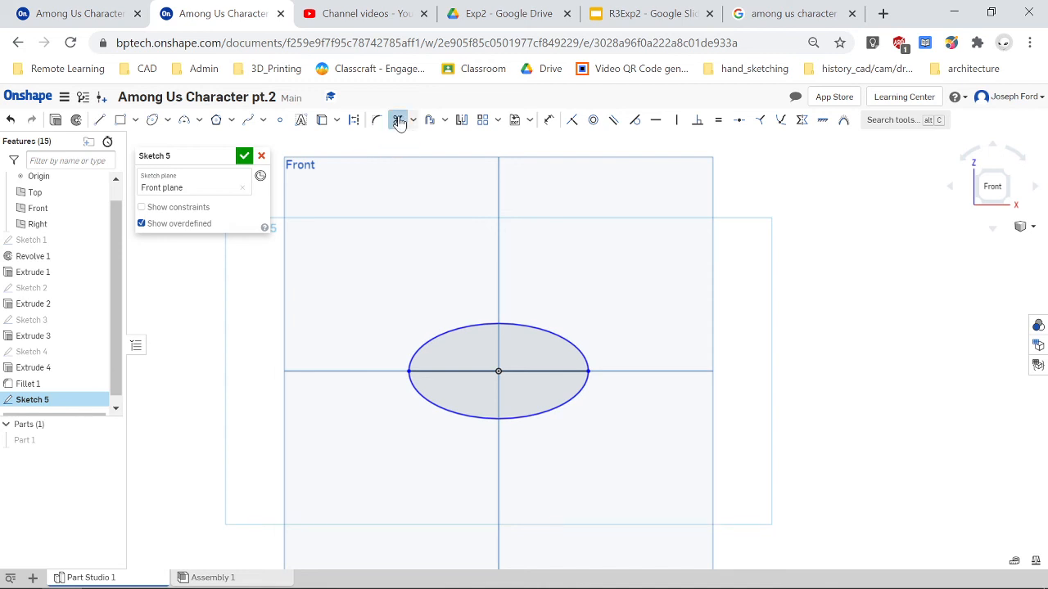
pyautogui.click(535, 419)
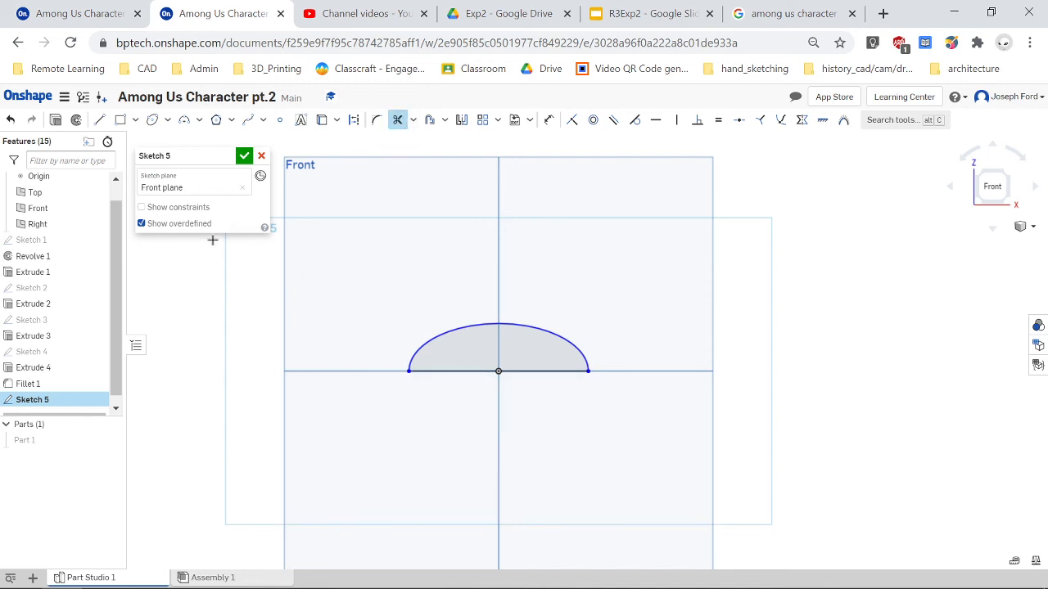
# Step: Revolve the half-ellipse region a full turn about its straight edge as a new solid part
pyautogui.click(76, 120)
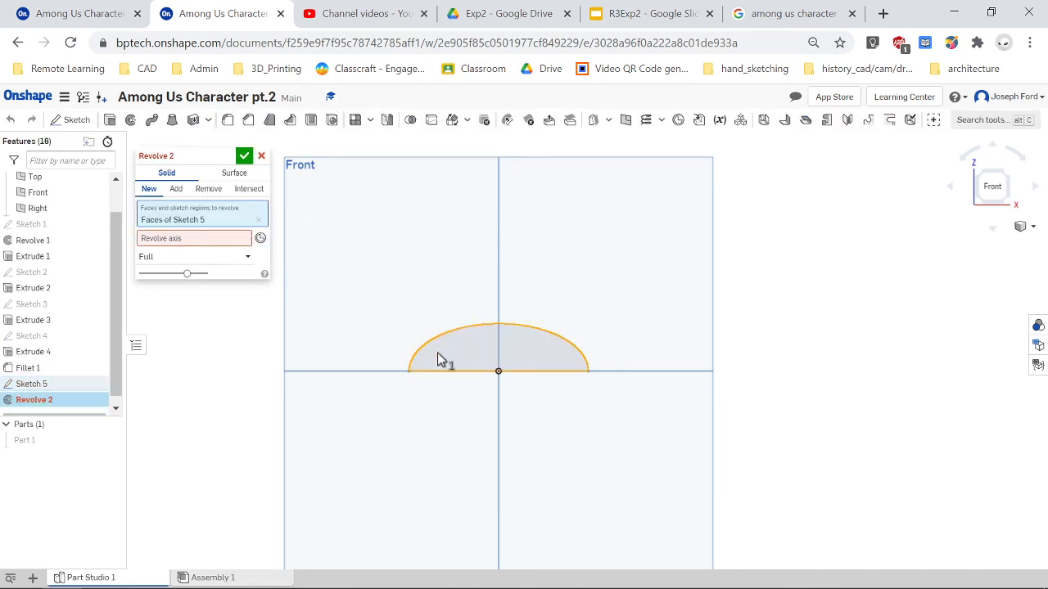
pyautogui.click(451, 375)
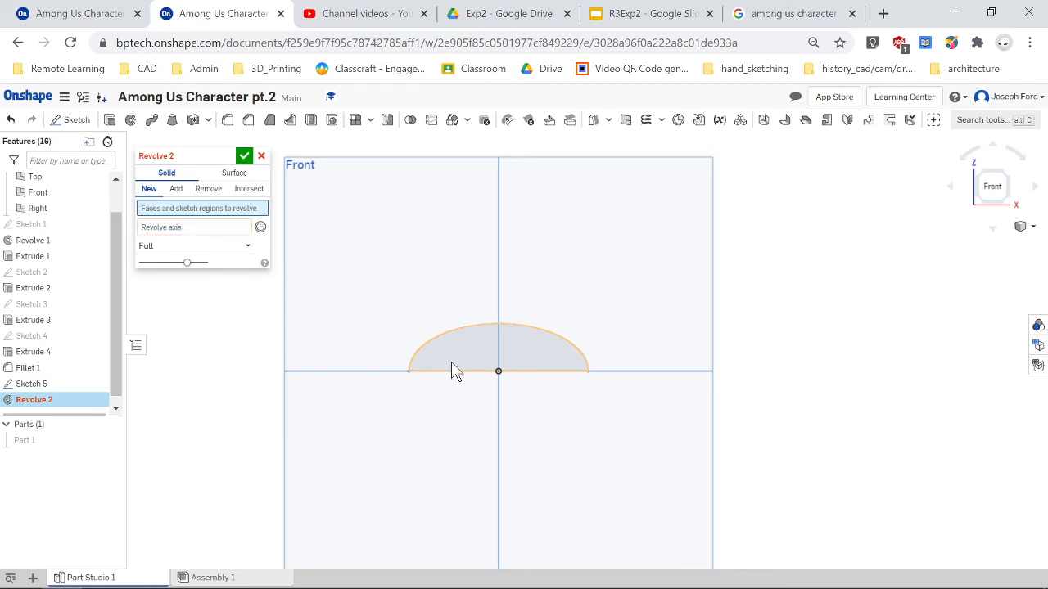
pyautogui.click(197, 232)
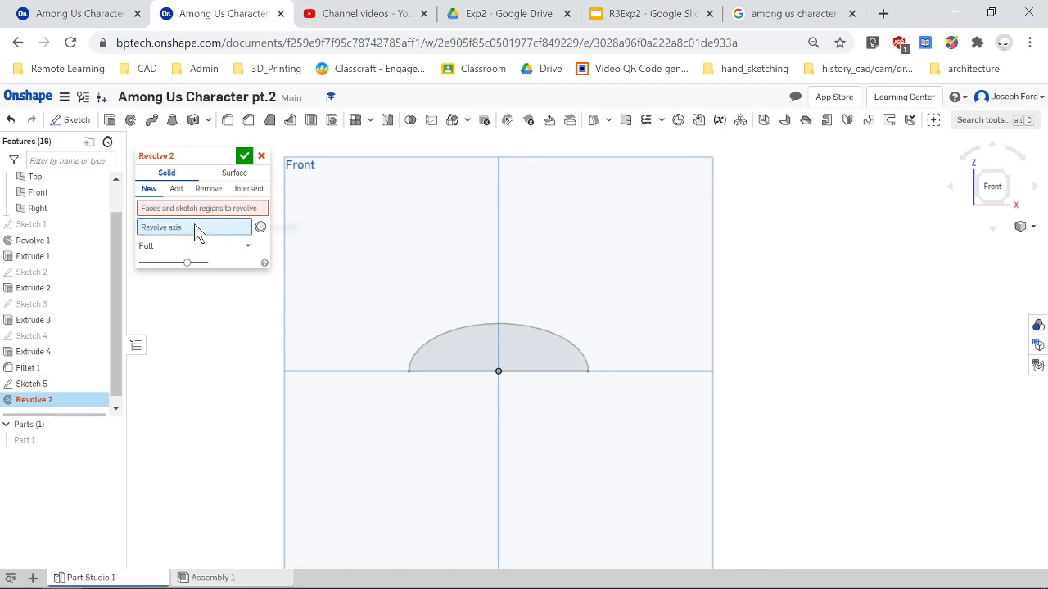
pyautogui.click(459, 372)
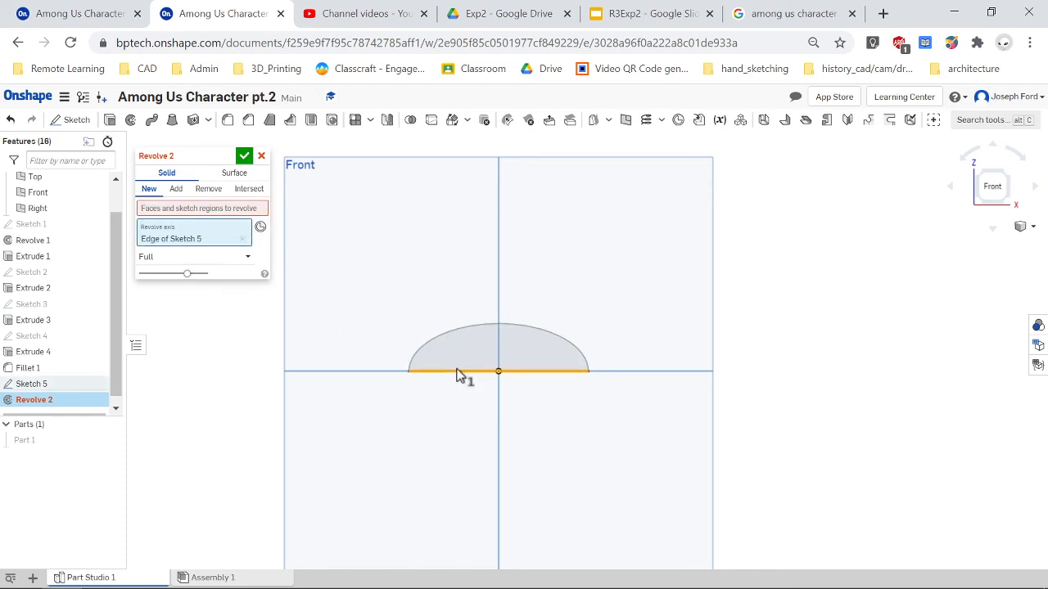
pyautogui.click(218, 208)
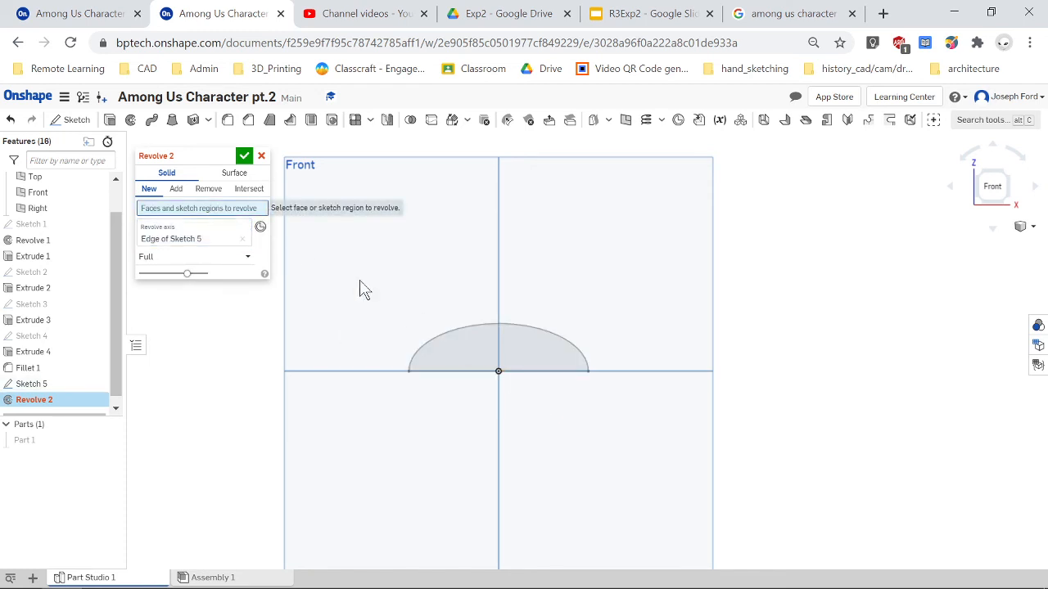
pyautogui.click(469, 343)
pyautogui.scroll(-2, 459, 387)
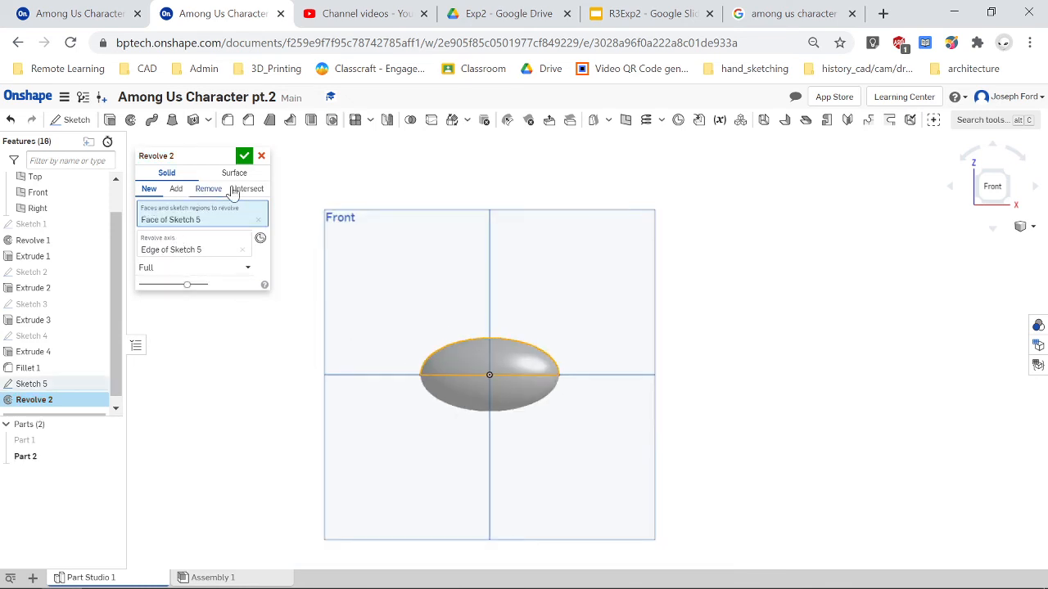
pyautogui.click(244, 156)
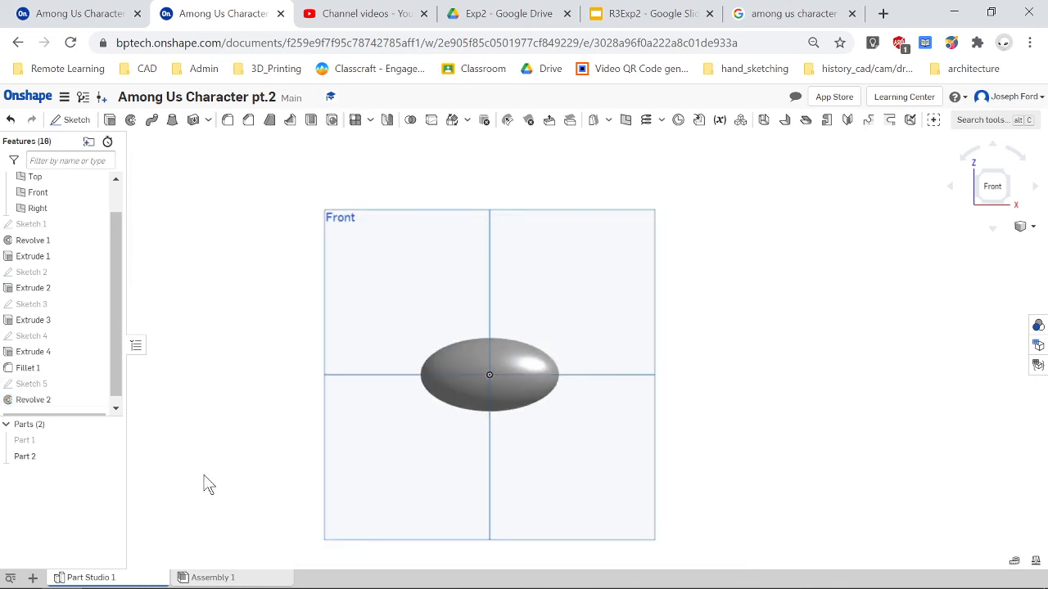
# Step: Set the appearance of the revolved ellipsoid, Part 2, to blue (0000FF)
pyautogui.rightClick(61, 457)
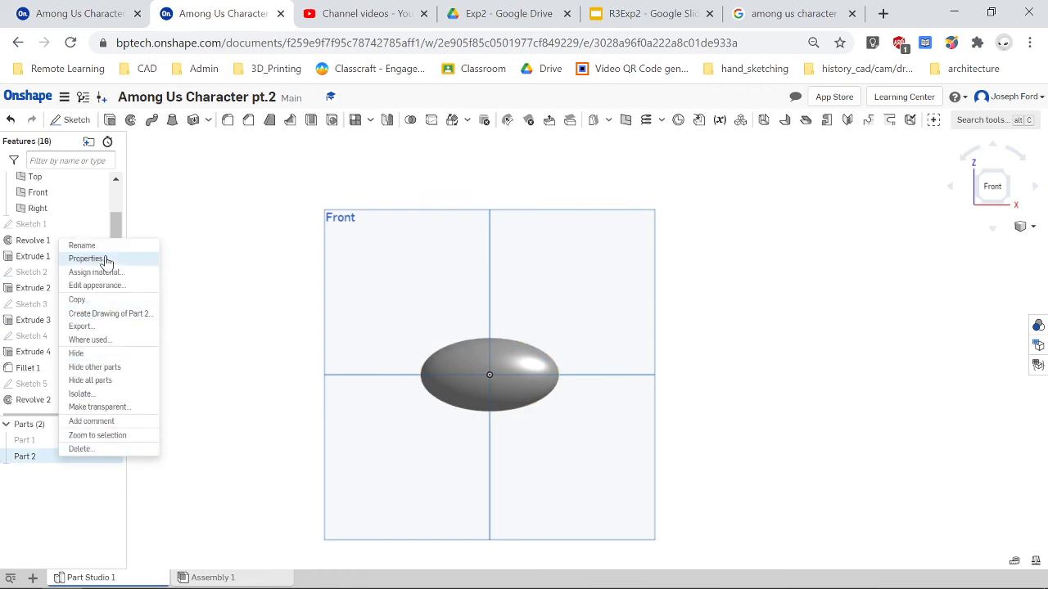
pyautogui.click(115, 286)
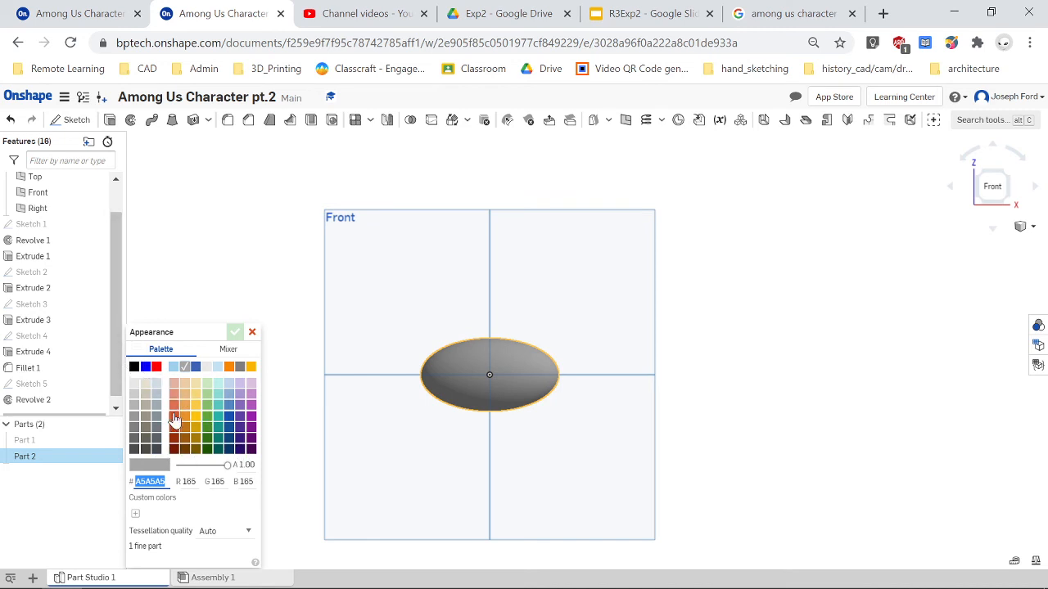
pyautogui.click(229, 449)
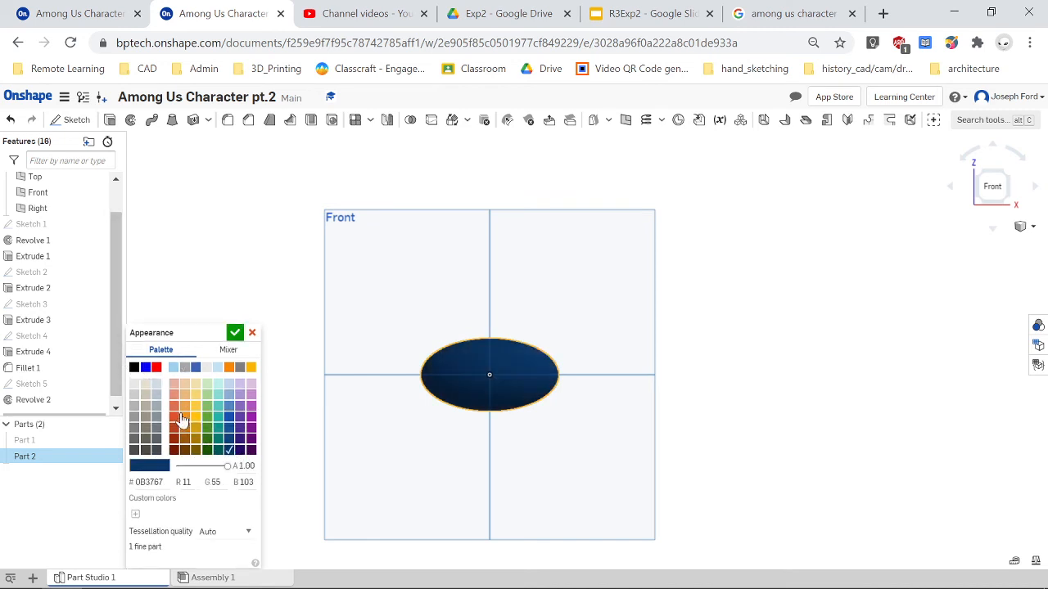
pyautogui.click(157, 450)
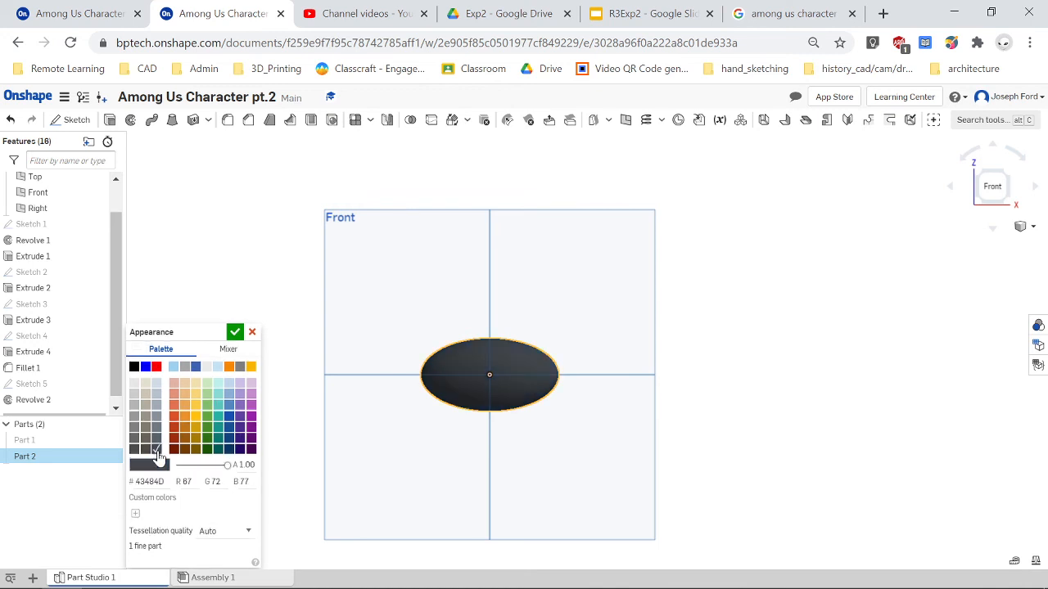
pyautogui.click(134, 449)
pyautogui.click(135, 367)
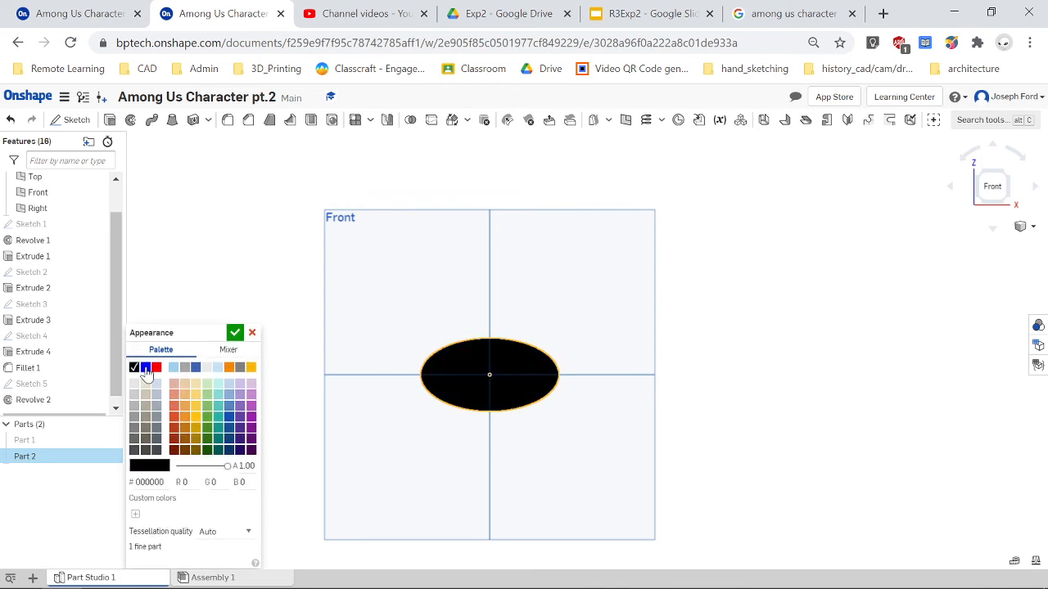
pyautogui.click(145, 368)
pyautogui.moveTo(327, 402); pyautogui.dragTo(269, 374, button='right')
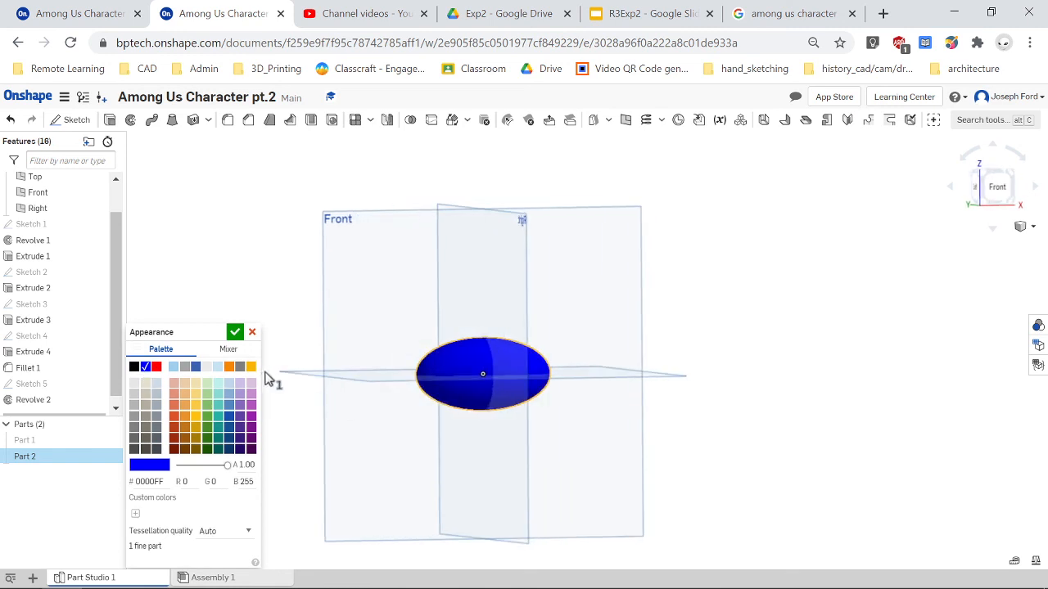
pyautogui.click(235, 332)
# Step: Toggle the visibility of both parts, leaving the teal body and the blue ellipsoid shown together
pyautogui.scroll(-2, 496, 419)
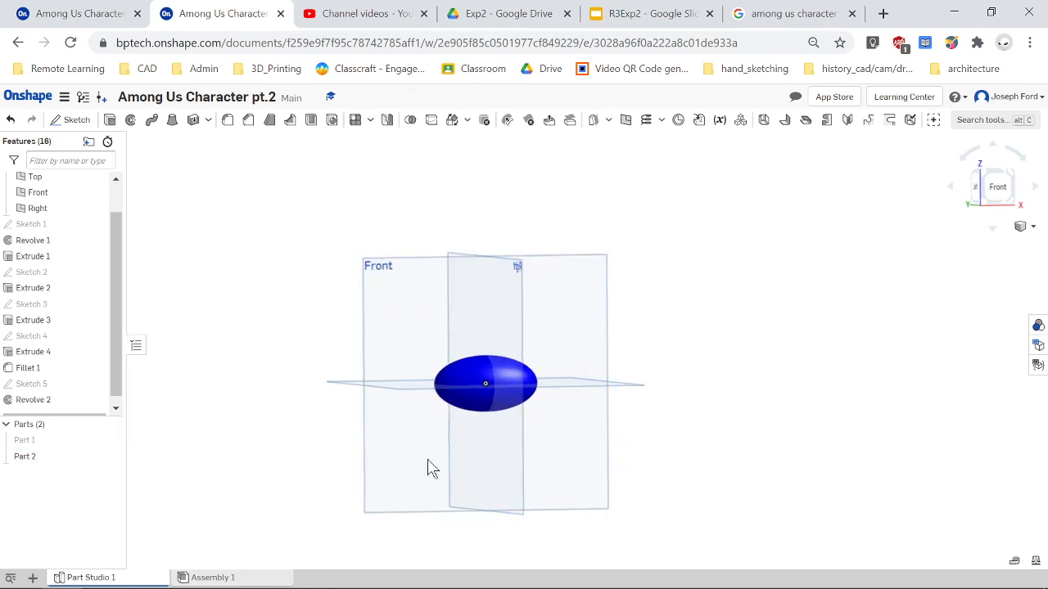
pyautogui.moveTo(427, 468); pyautogui.dragTo(393, 468, button='right')
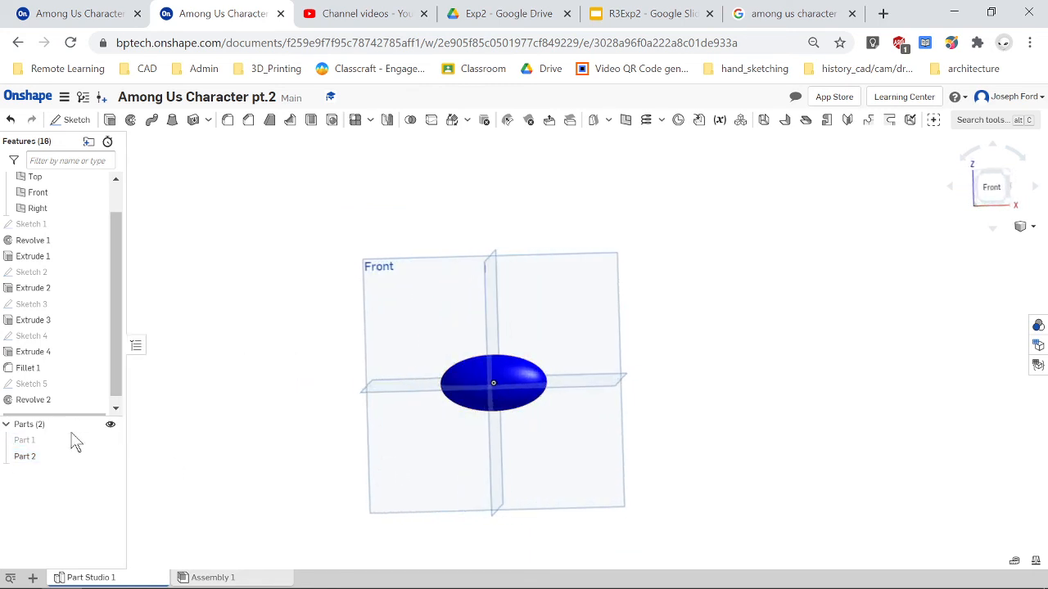
pyautogui.click(110, 440)
pyautogui.click(110, 440)
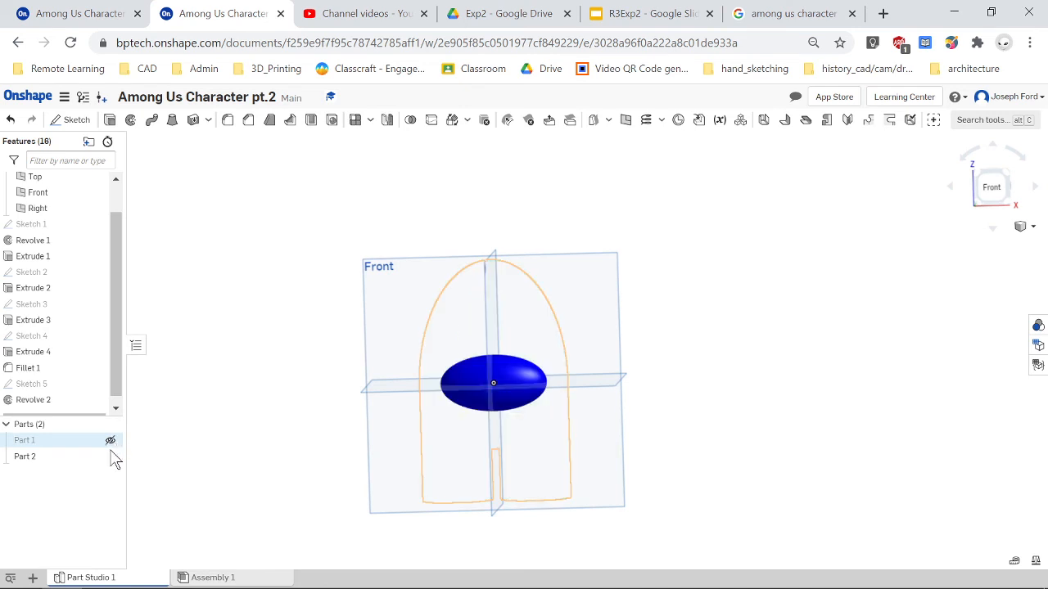
pyautogui.click(110, 455)
pyautogui.click(109, 455)
pyautogui.click(110, 441)
pyautogui.moveTo(469, 447); pyautogui.dragTo(565, 511, button='right')
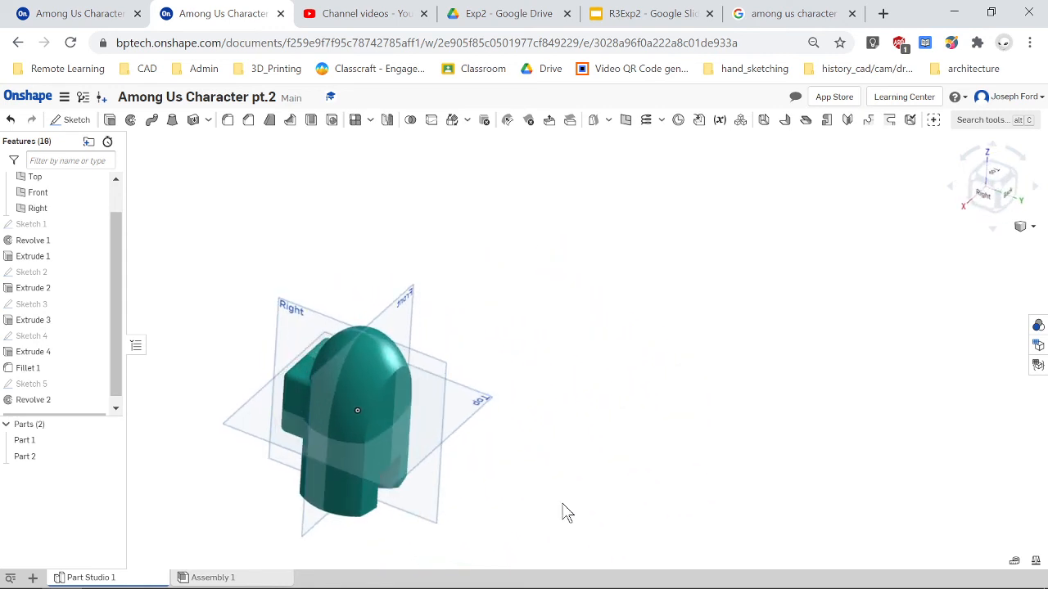
# Step: Insert Part 1 and Part 2 into Assembly 1, placing the ellipsoid beside the upper part of the body
pyautogui.click(207, 578)
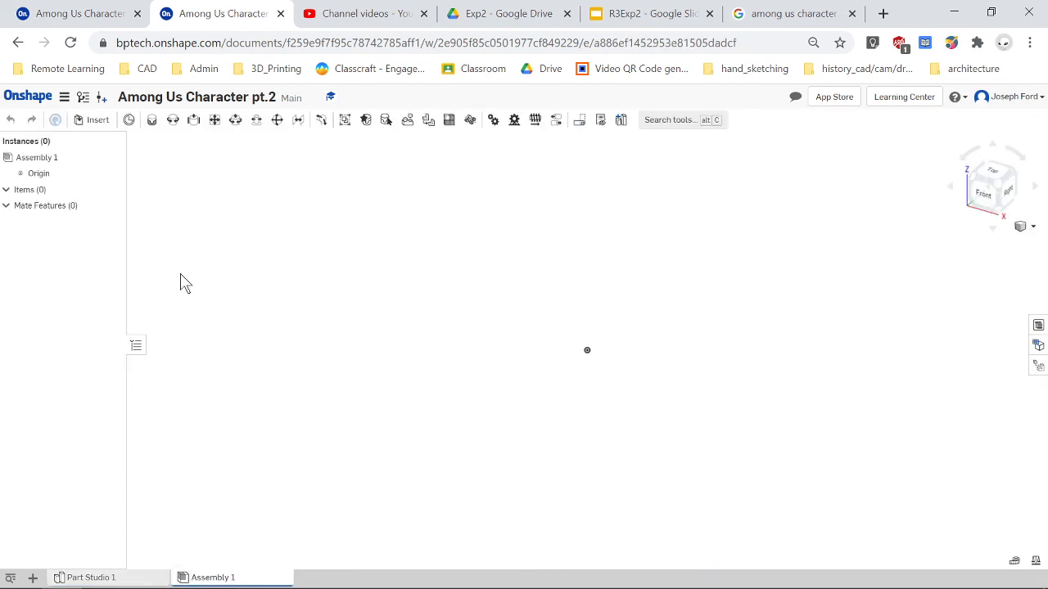
pyautogui.click(96, 121)
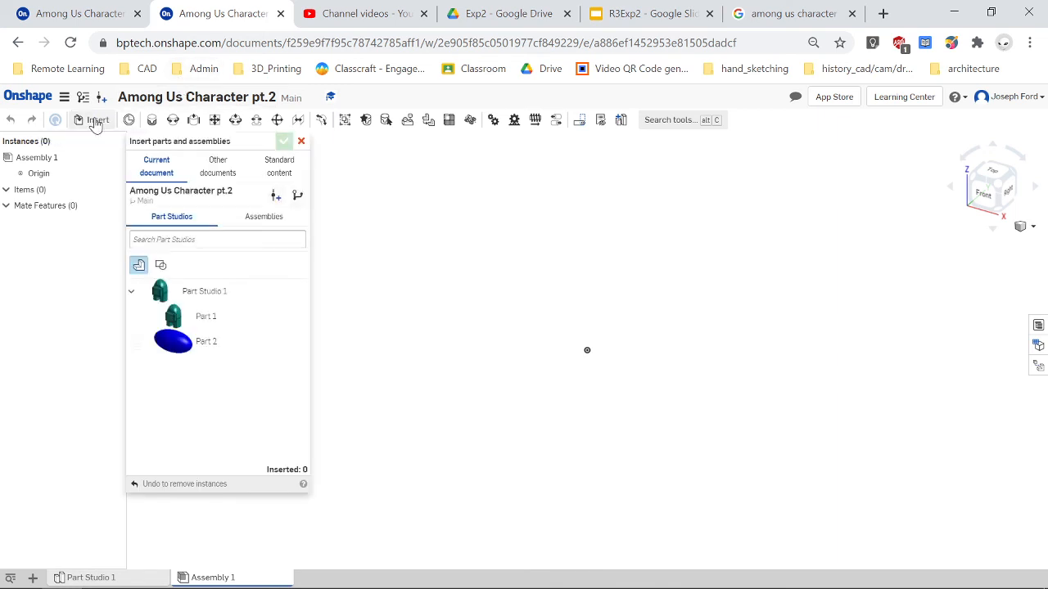
pyautogui.click(246, 324)
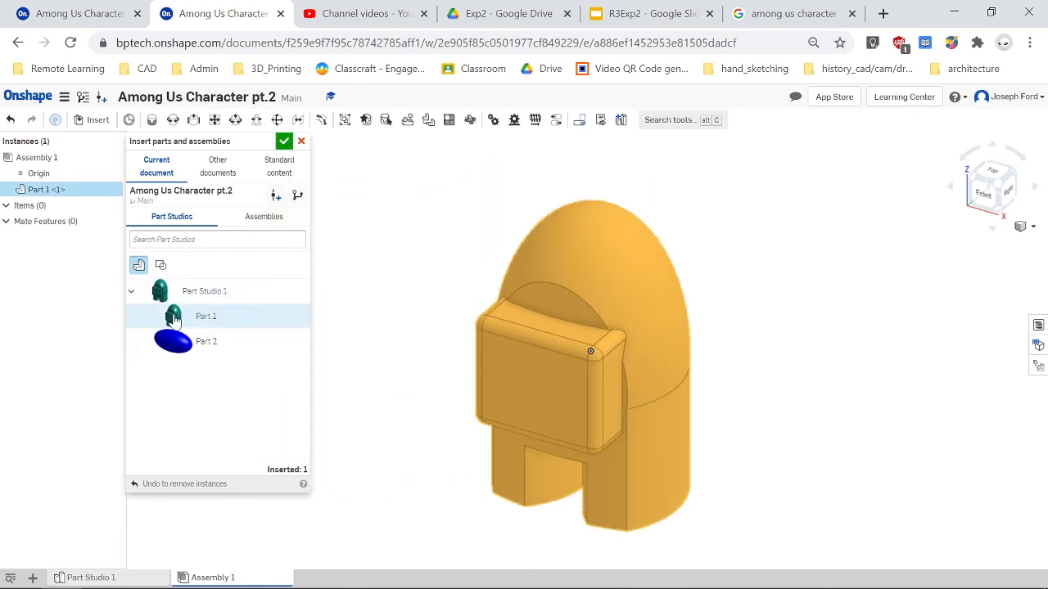
pyautogui.click(557, 300)
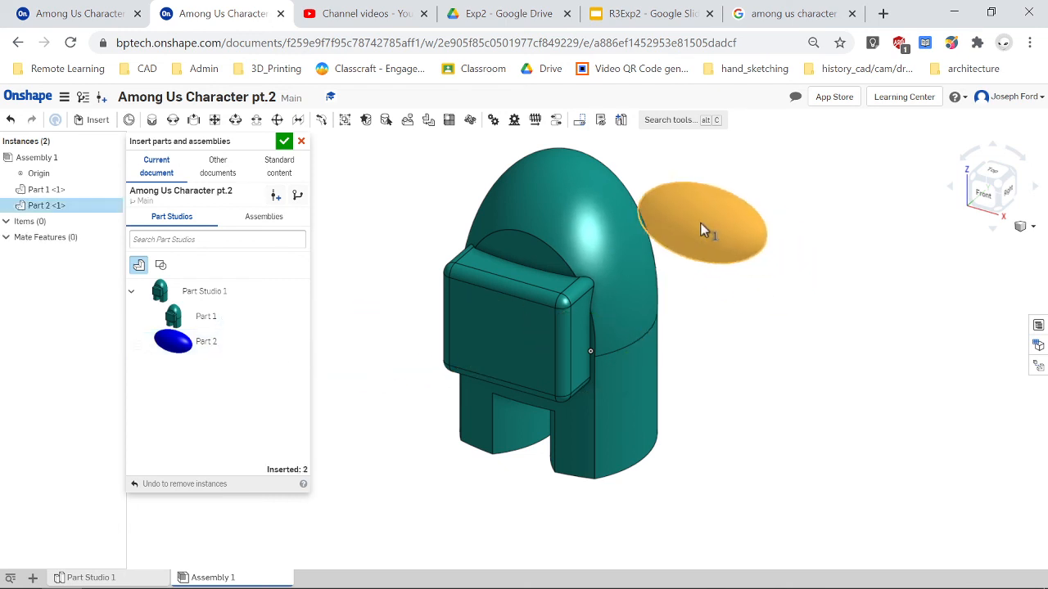
pyautogui.click(584, 309)
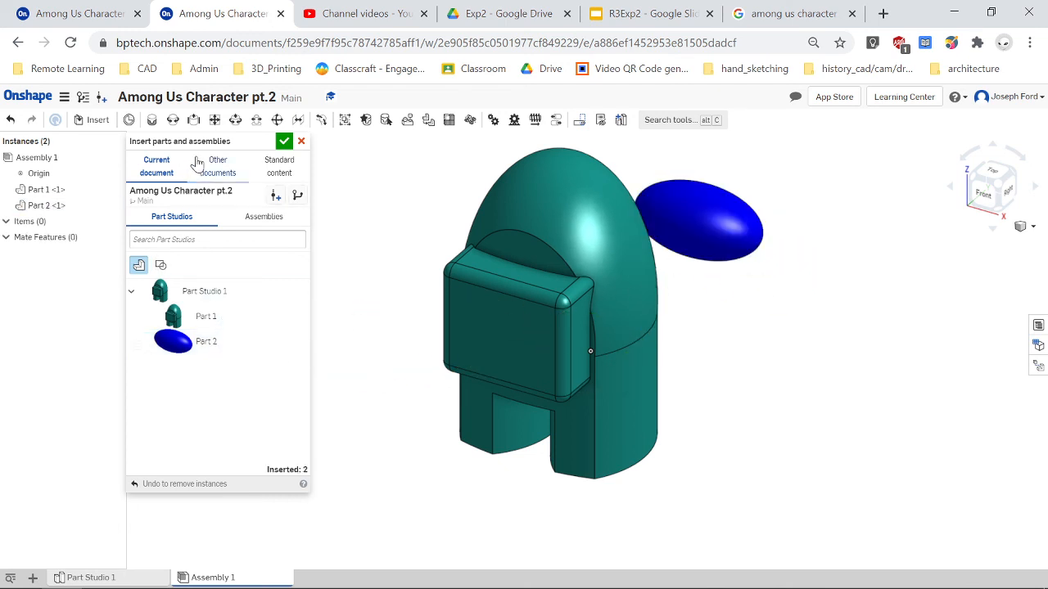
pyautogui.click(284, 140)
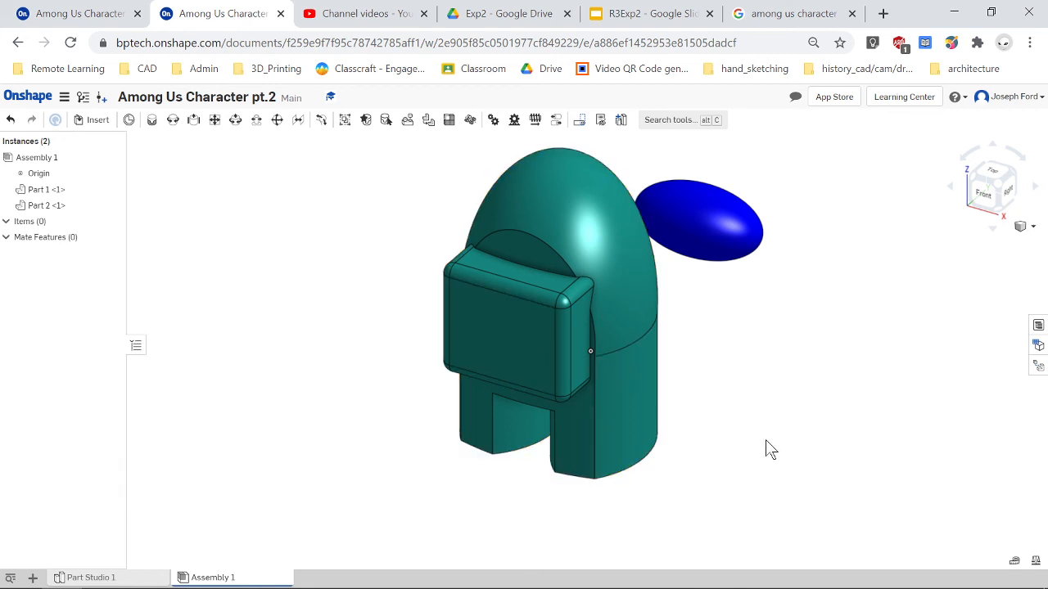
# Step: Change the assembly's display style to shaded without edges
pyautogui.moveTo(767, 450); pyautogui.dragTo(671, 379, button='right')
pyautogui.scroll(-5, 755, 483)
pyautogui.scroll(3, 755, 456)
pyautogui.moveTo(757, 456); pyautogui.dragTo(730, 365, button='right')
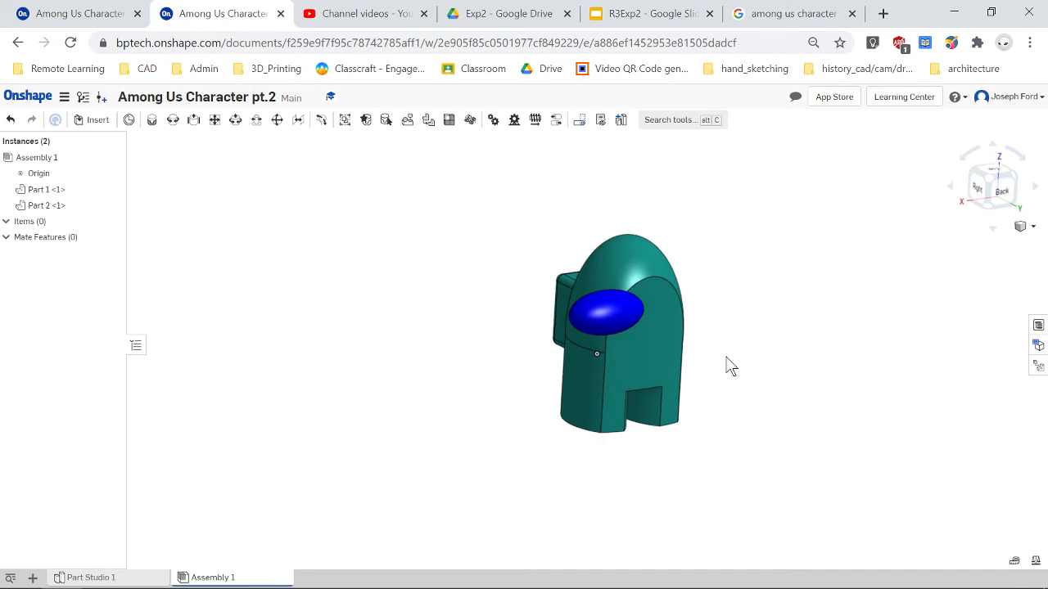
pyautogui.click(1033, 229)
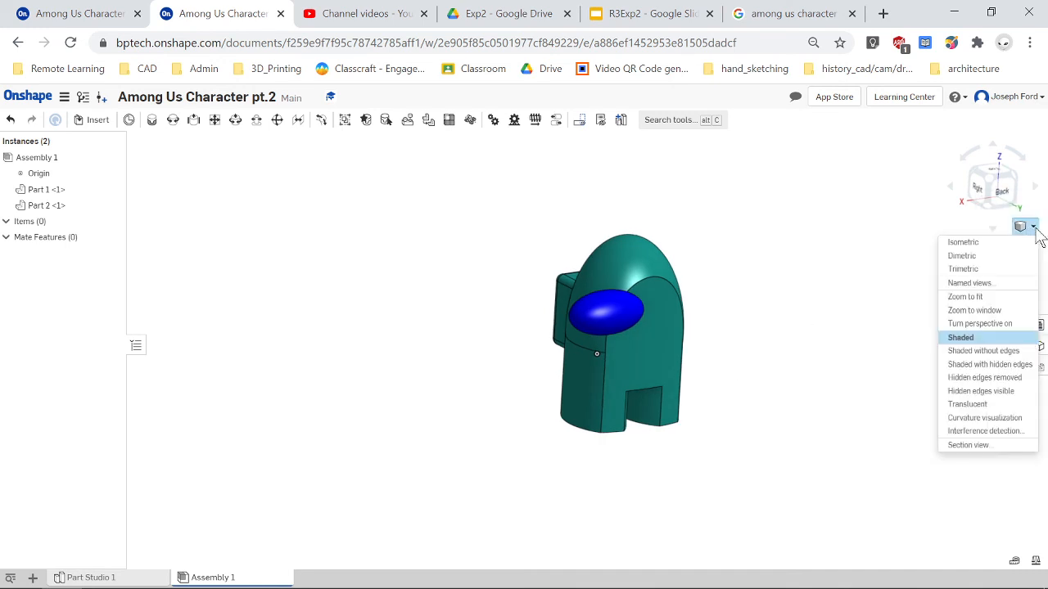
pyautogui.click(1013, 357)
pyautogui.scroll(2, 710, 348)
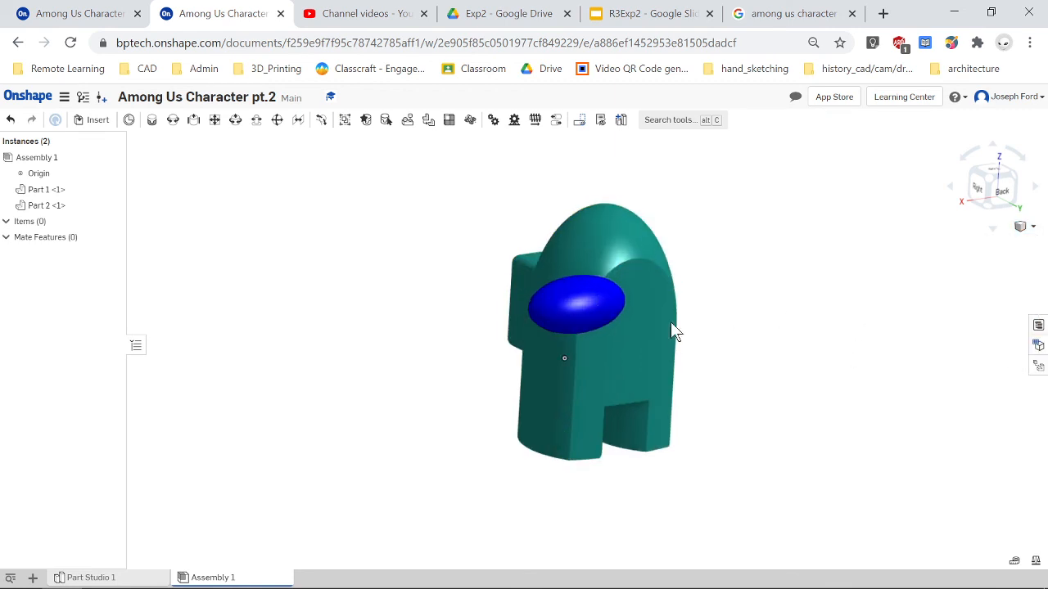
# Step: Move the blue ellipsoid onto the upper part of the body's flat face, opposite the backpack, as a visor
pyautogui.moveTo(291, 337)
pyautogui.mouseDown(button='right')
pyautogui.moveTo(313, 338)
pyautogui.moveTo(298, 338)
pyautogui.mouseUp(button='right')
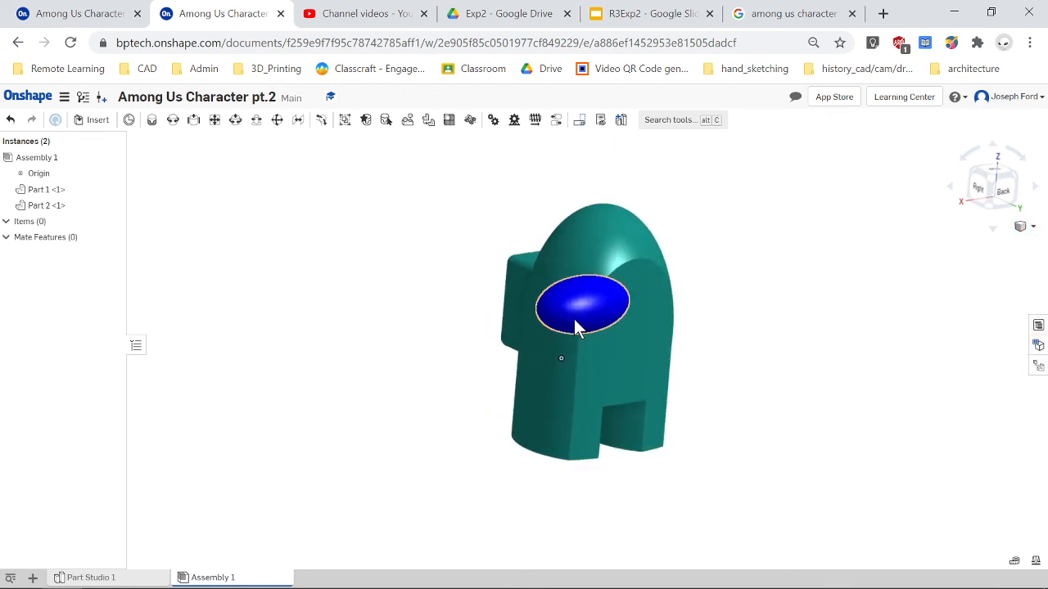
pyautogui.moveTo(582, 311); pyautogui.dragTo(628, 281)
pyautogui.scroll(3, 628, 295)
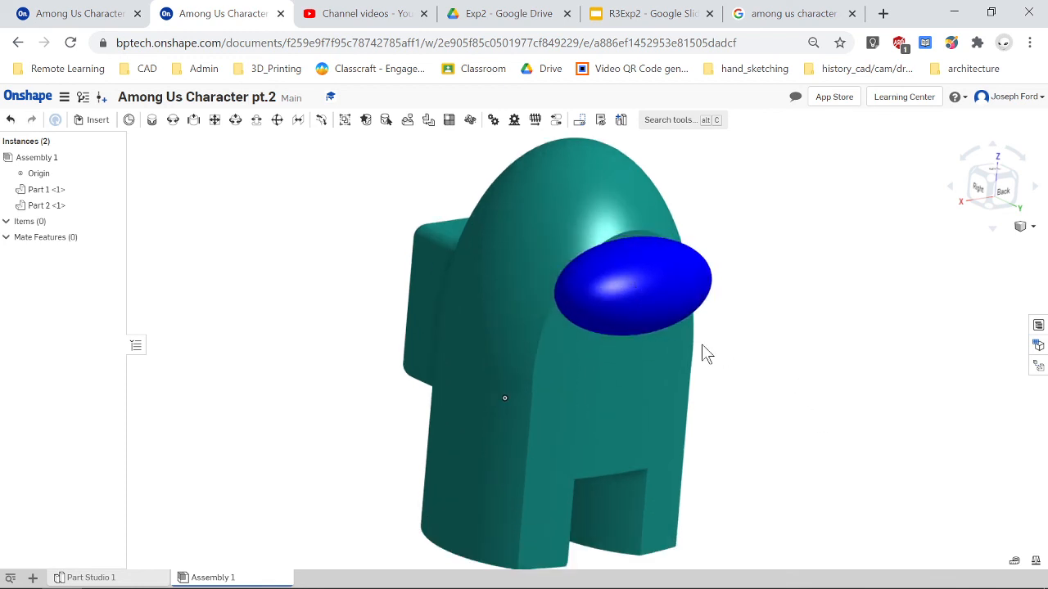
pyautogui.moveTo(701, 344); pyautogui.dragTo(751, 291, button='right')
pyautogui.moveTo(750, 291); pyautogui.dragTo(640, 281)
pyautogui.moveTo(757, 352); pyautogui.dragTo(622, 319, button='right')
pyautogui.moveTo(466, 300); pyautogui.dragTo(559, 294)
# Step: Check the visor from the front and side, and shift it slightly lower and deeper into the body
pyautogui.press('Right')
pyautogui.press('Right')
pyautogui.press('Right')
pyautogui.press('Right')
pyautogui.press('Right')
pyautogui.press('Right')
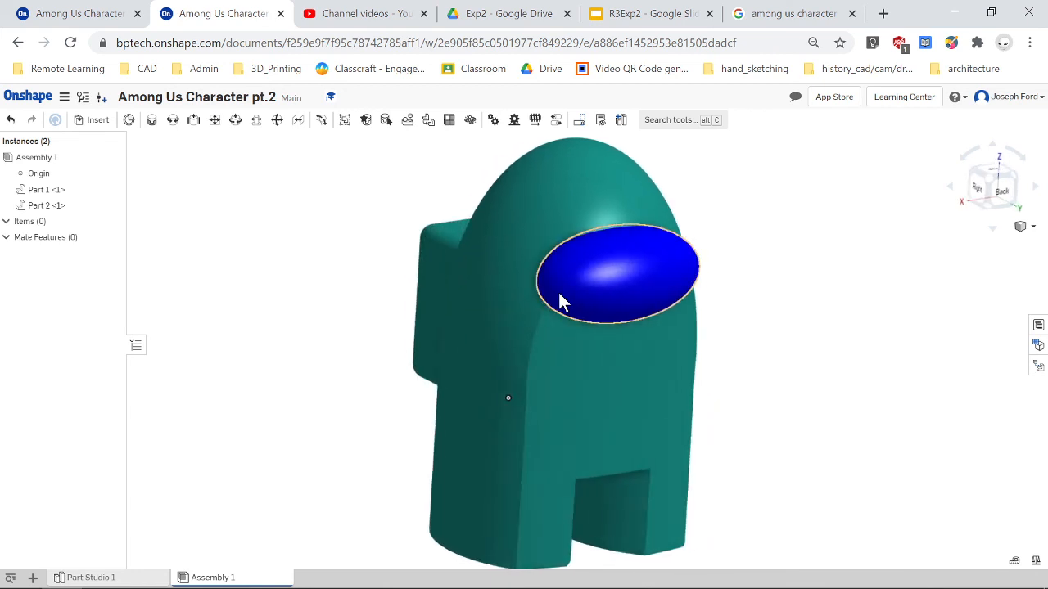
pyautogui.press('Right')
pyautogui.press('Right')
pyautogui.press('Right')
pyautogui.press('Right')
pyautogui.press('Right')
pyautogui.press('Right')
pyautogui.press('Right')
pyautogui.press('Right')
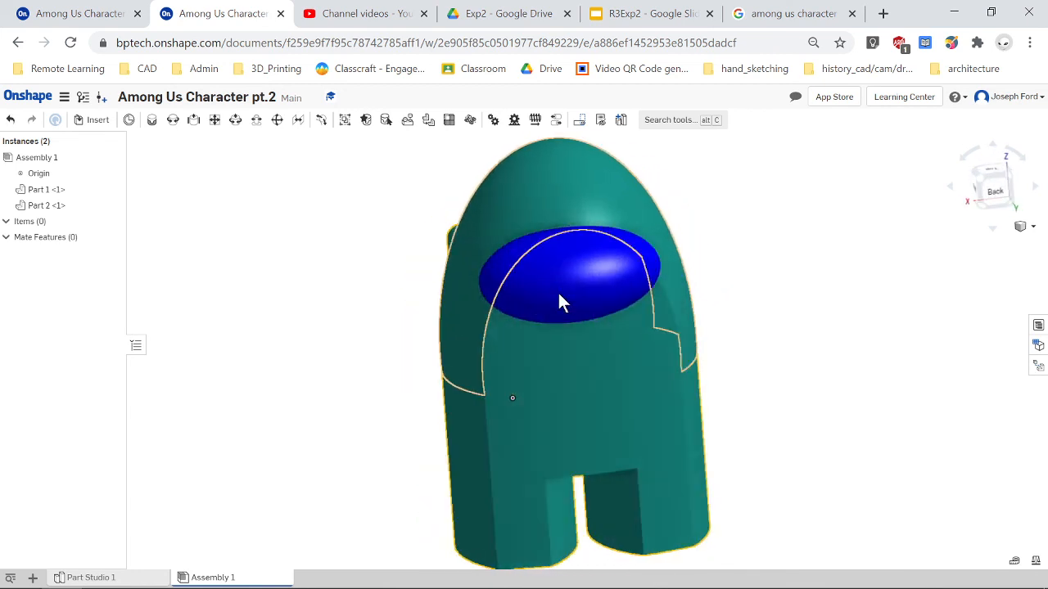
pyautogui.moveTo(554, 296); pyautogui.dragTo(393, 311, button='right')
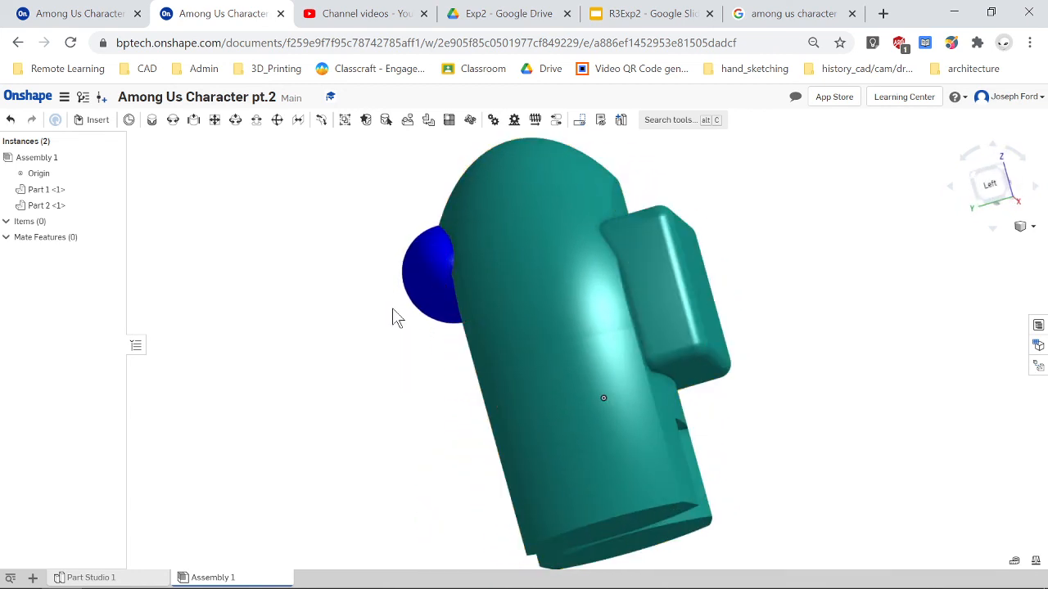
pyautogui.press('Down')
pyautogui.press('Down')
pyautogui.press('Right')
pyautogui.press('Right')
pyautogui.press('Right')
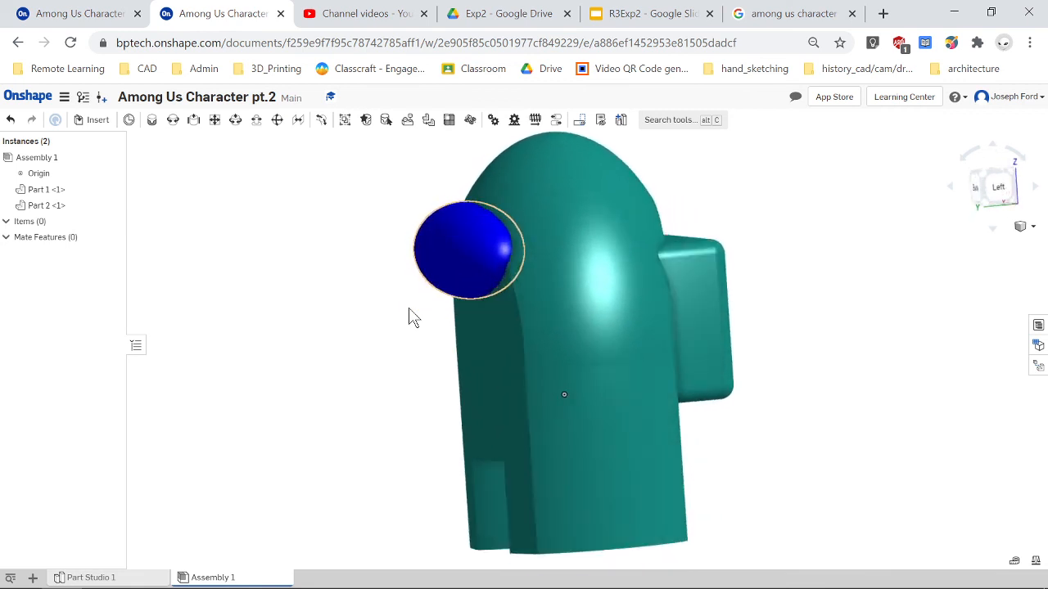
pyautogui.press('Up')
pyautogui.press('Left')
pyautogui.moveTo(409, 309); pyautogui.dragTo(421, 263, button='right')
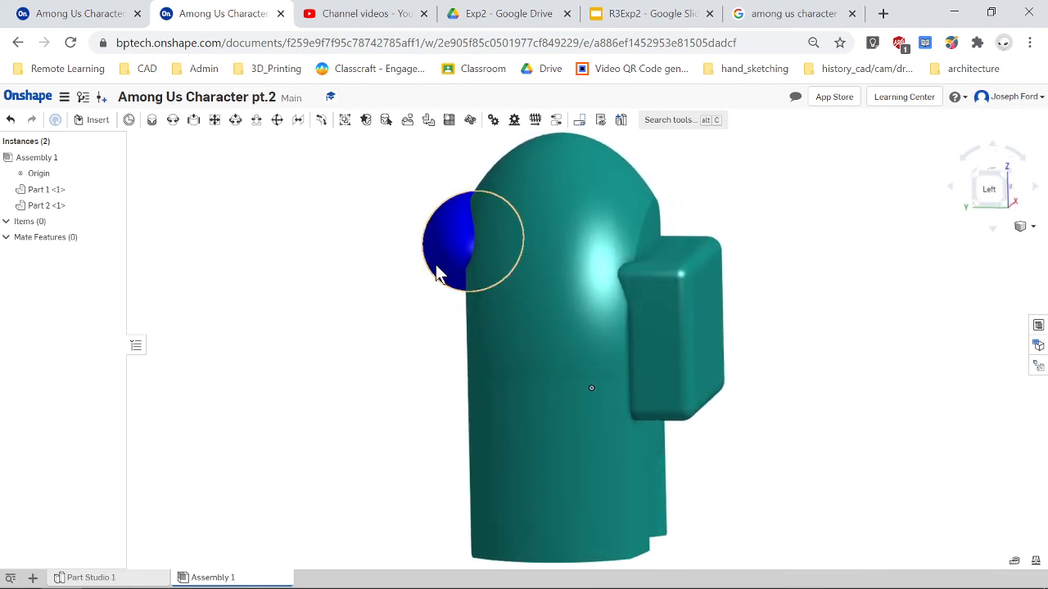
pyautogui.moveTo(436, 266); pyautogui.dragTo(446, 271)
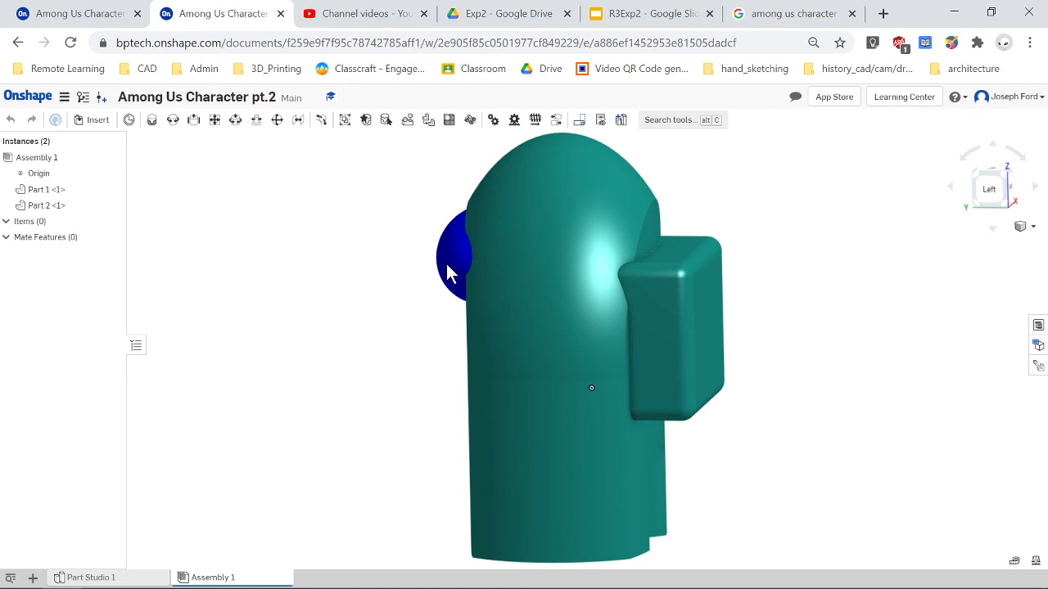
# Step: Examine from the side how far the visor protrudes from the body's face
pyautogui.press('Left')
pyautogui.press('Left')
pyautogui.press('Left')
pyautogui.press('Right')
pyautogui.press('Right')
pyautogui.press('Right')
pyautogui.press('Right')
pyautogui.press('Right')
pyautogui.press('Right')
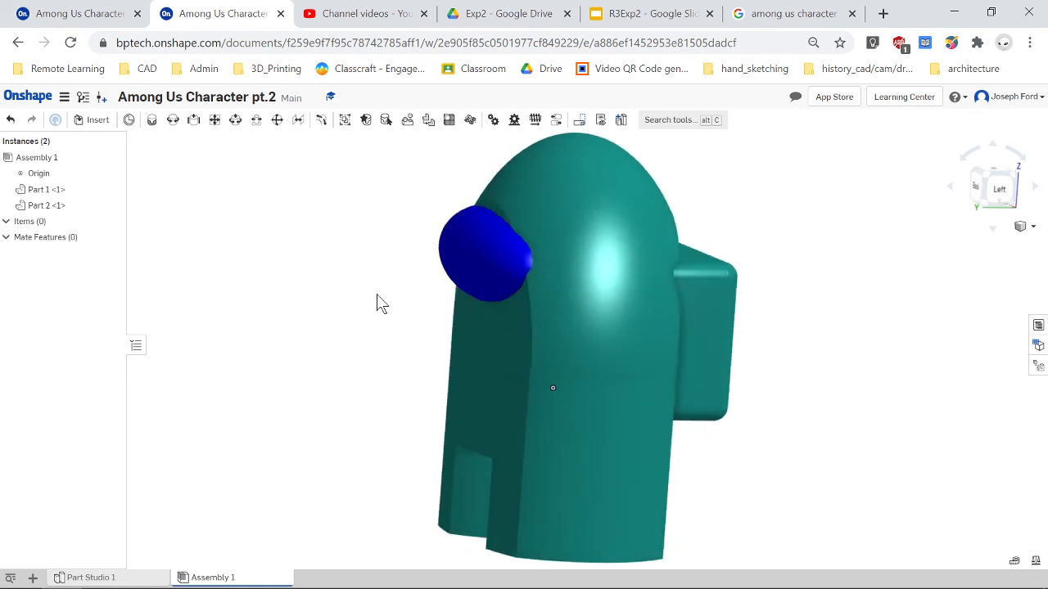
# Step: Examine how the blue visor sits on the body's flat face, first from an angle and straight on
pyautogui.press('Right')
pyautogui.press('Right')
pyautogui.press('Right')
pyautogui.press('Right')
pyautogui.press('Right')
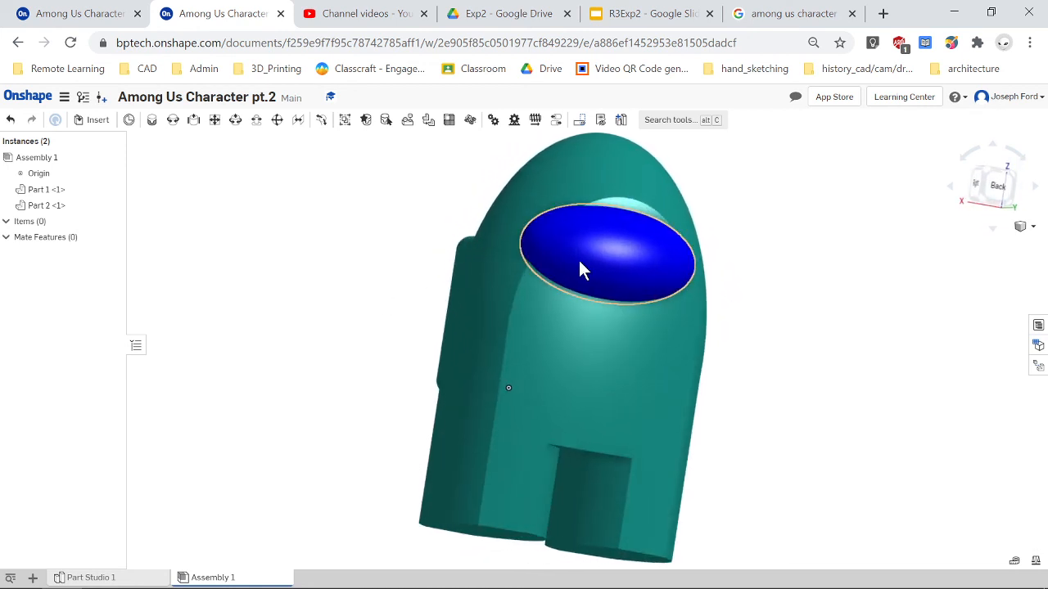
pyautogui.press('Right')
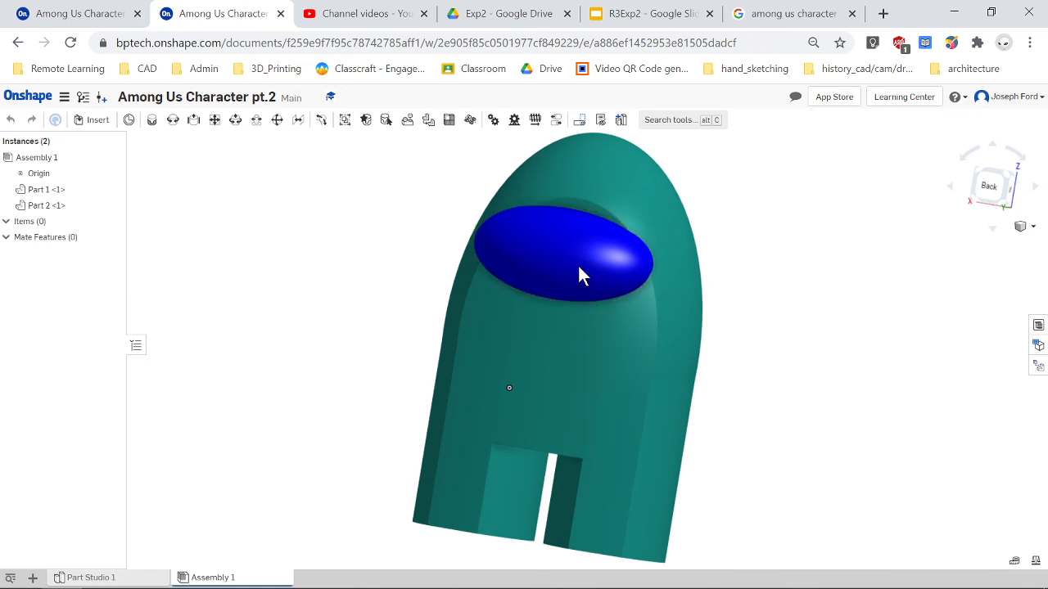
pyautogui.click(996, 193)
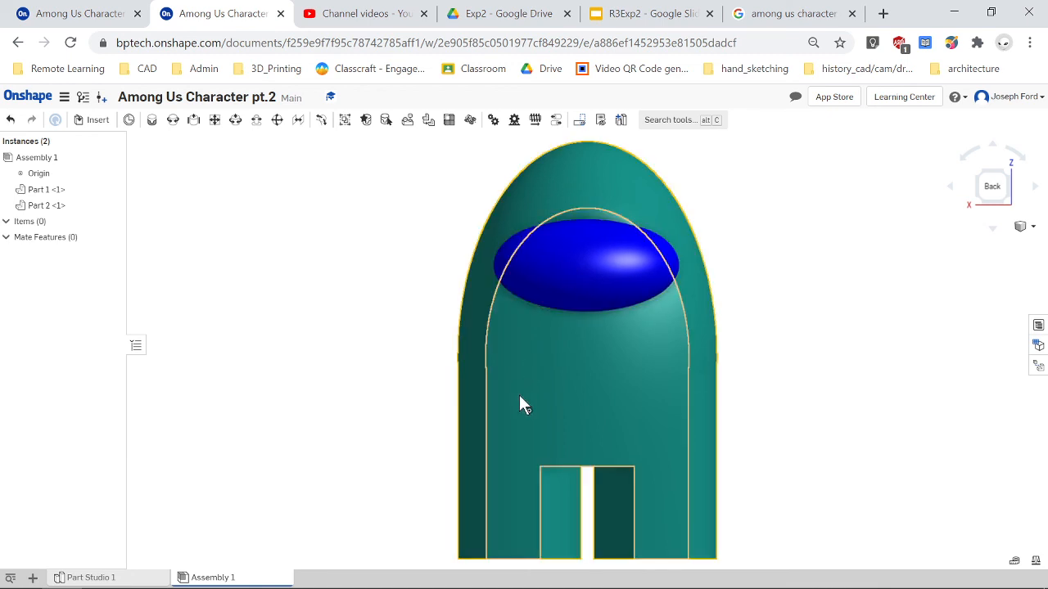
pyautogui.scroll(-3, 518, 504)
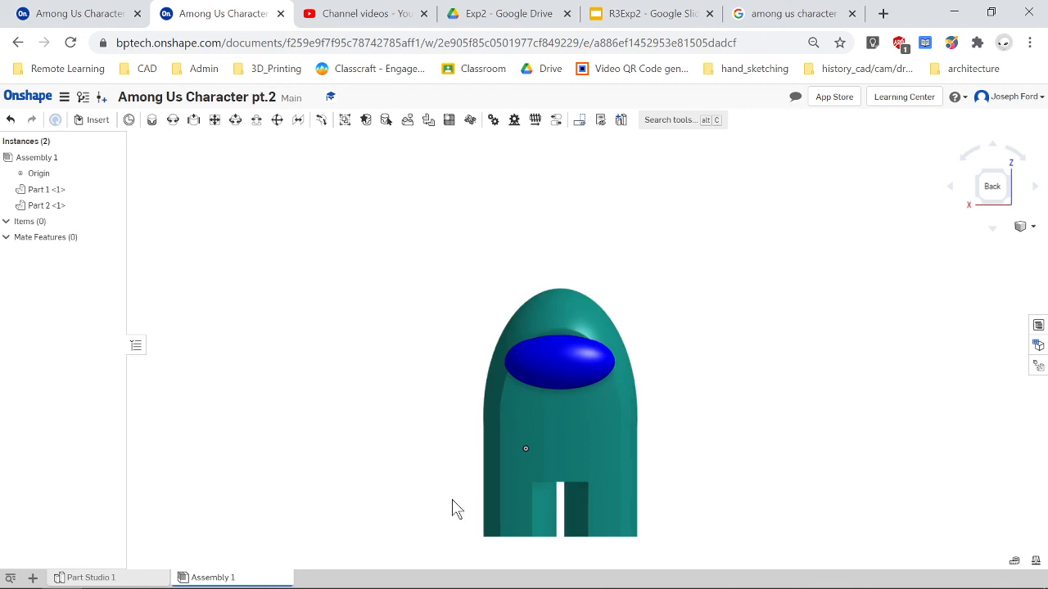
# Step: Examine the assembled character from several three-quarter angles that show the visor, the legs and the backpack
pyautogui.moveTo(341, 499); pyautogui.dragTo(369, 541, button='right')
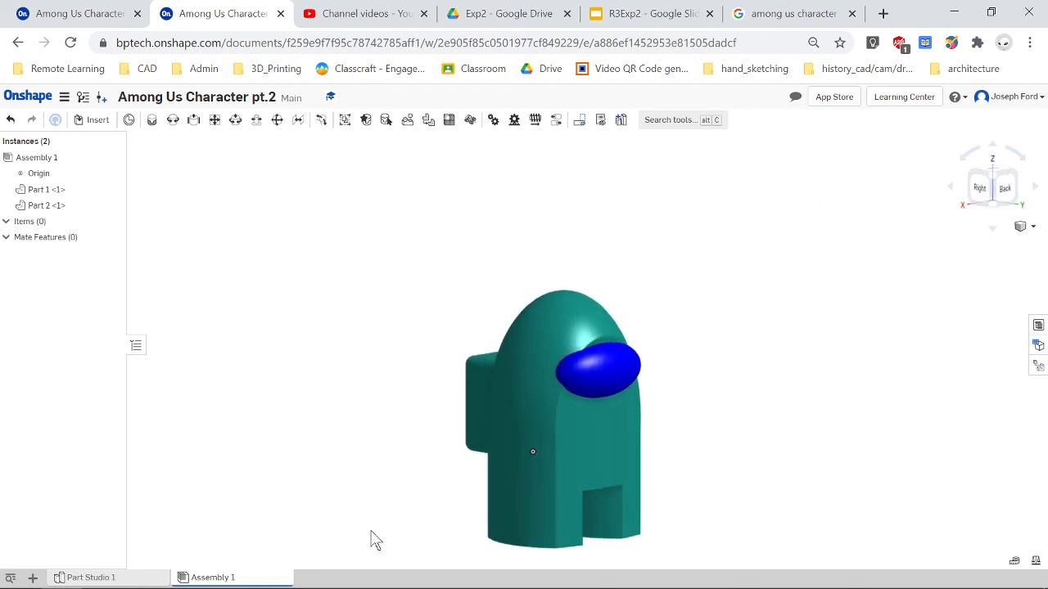
pyautogui.scroll(-3, 377, 540)
pyautogui.scroll(2, 438, 543)
pyautogui.press('Down')
pyautogui.press('Down')
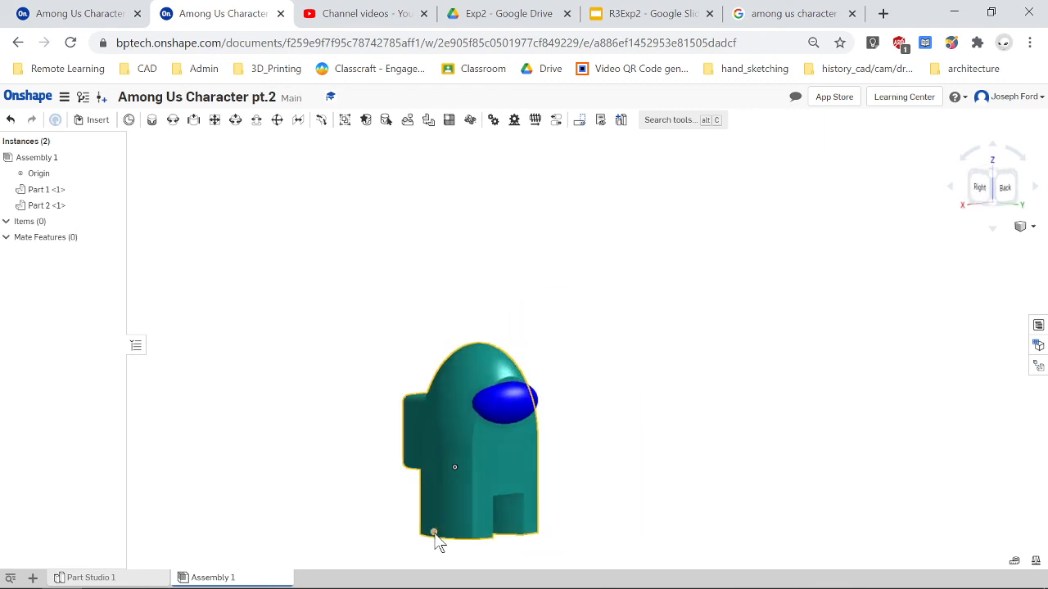
pyautogui.press('Right')
pyautogui.press('Right')
pyautogui.press('Left')
pyautogui.press('Left')
pyautogui.press('Left')
pyautogui.press('Left')
pyautogui.press('Left')
pyautogui.press('Left')
pyautogui.press('Left')
pyautogui.press('Left')
pyautogui.press('Left')
pyautogui.press('Left')
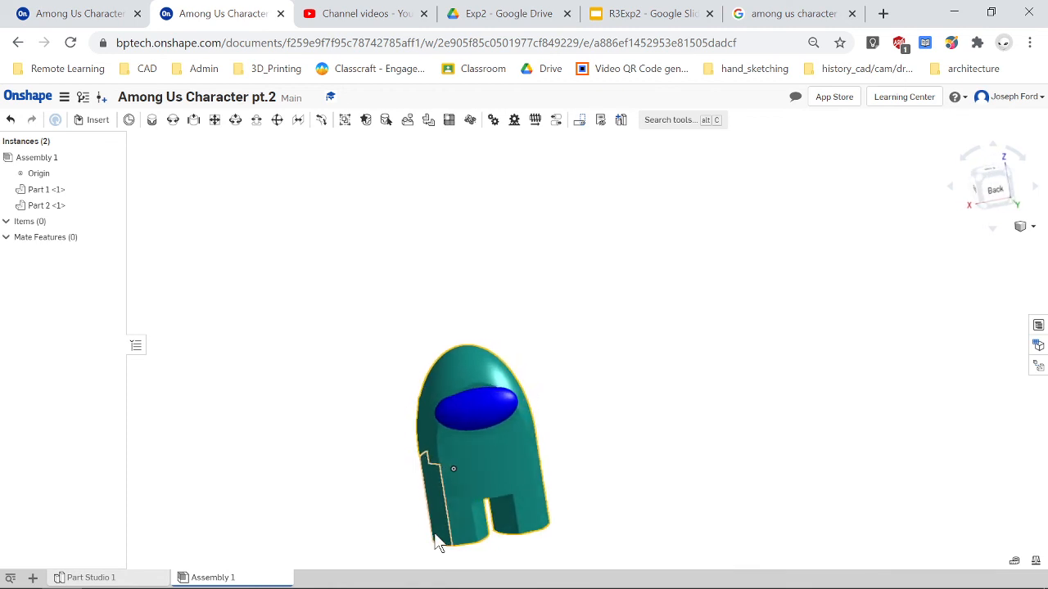
pyautogui.press('Right')
pyautogui.press('Right')
pyautogui.press('Right')
pyautogui.press('Right')
pyautogui.press('Right')
pyautogui.press('Right')
pyautogui.press('Right')
pyautogui.press('Right')
pyautogui.press('Right')
pyautogui.press('Right')
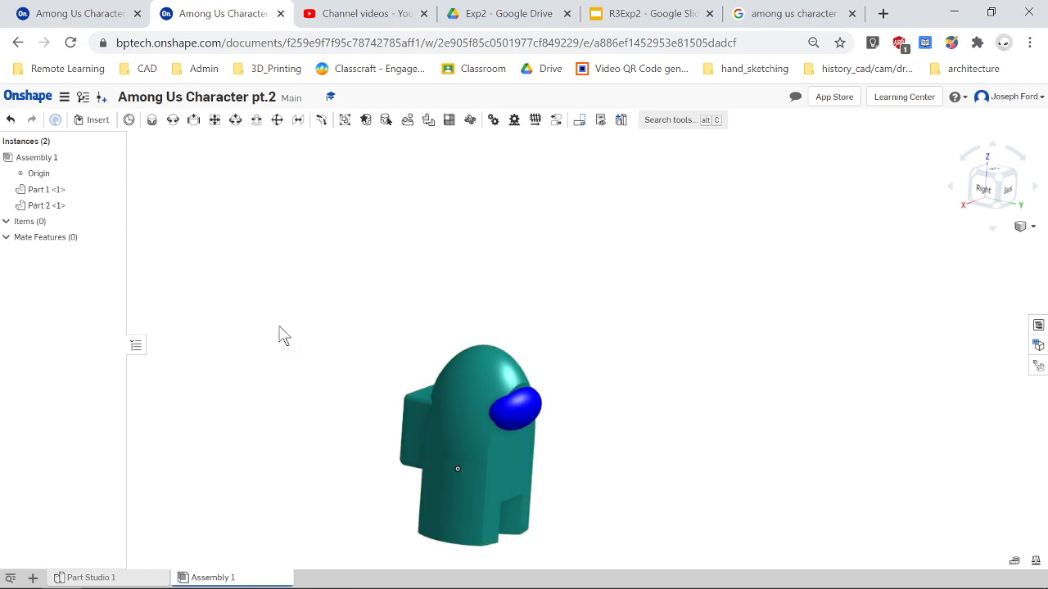
# Step: Download a Letter-size portrait image of the assembly, then open the PNG to check its framing and close it
pyautogui.click(64, 98)
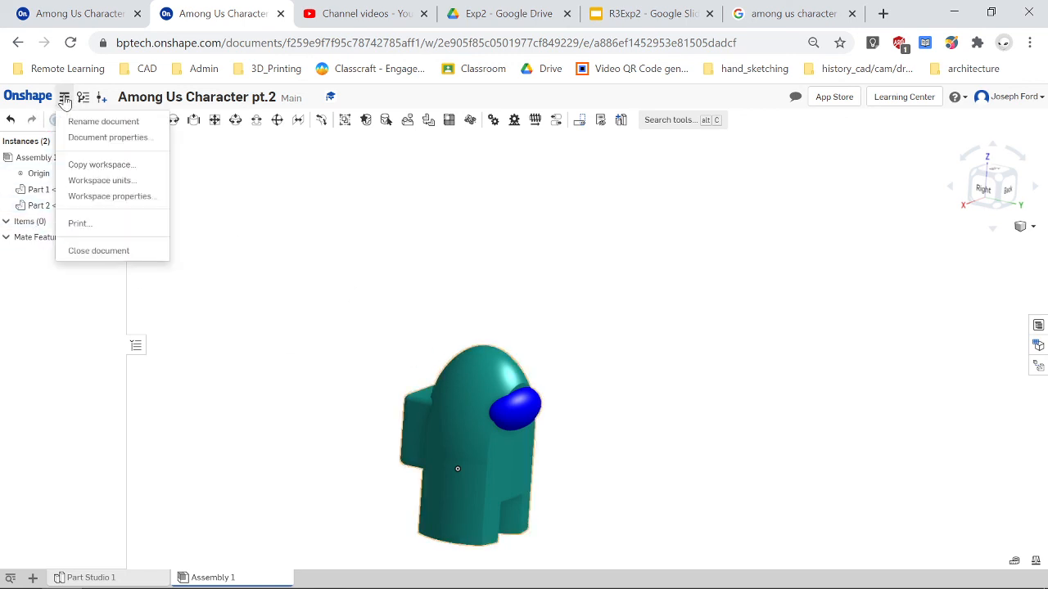
pyautogui.click(79, 223)
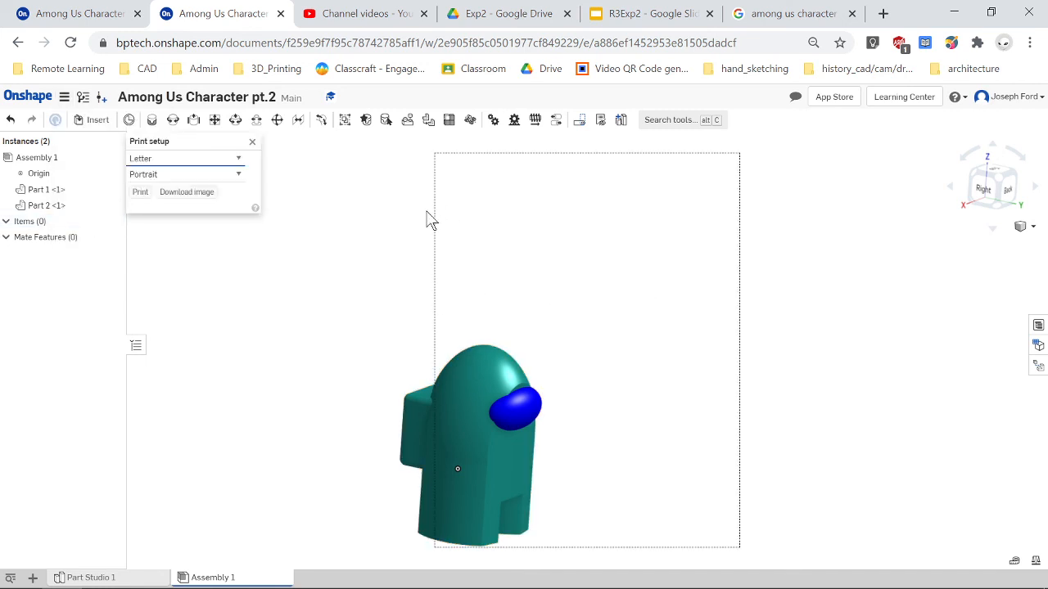
pyautogui.moveTo(431, 220); pyautogui.dragTo(392, 289)
pyautogui.moveTo(494, 278); pyautogui.dragTo(403, 353)
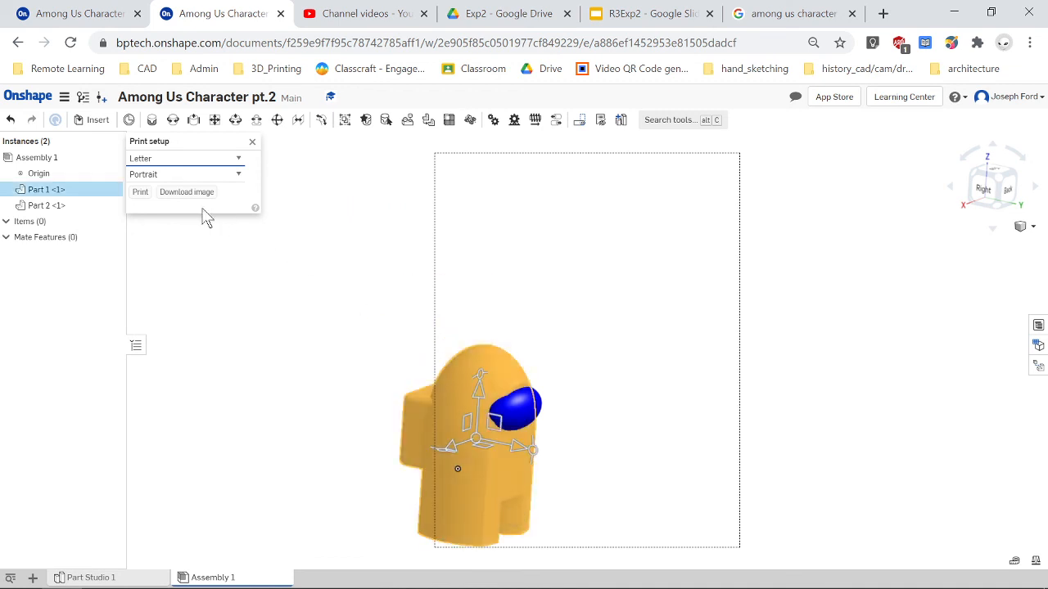
pyautogui.click(556, 345)
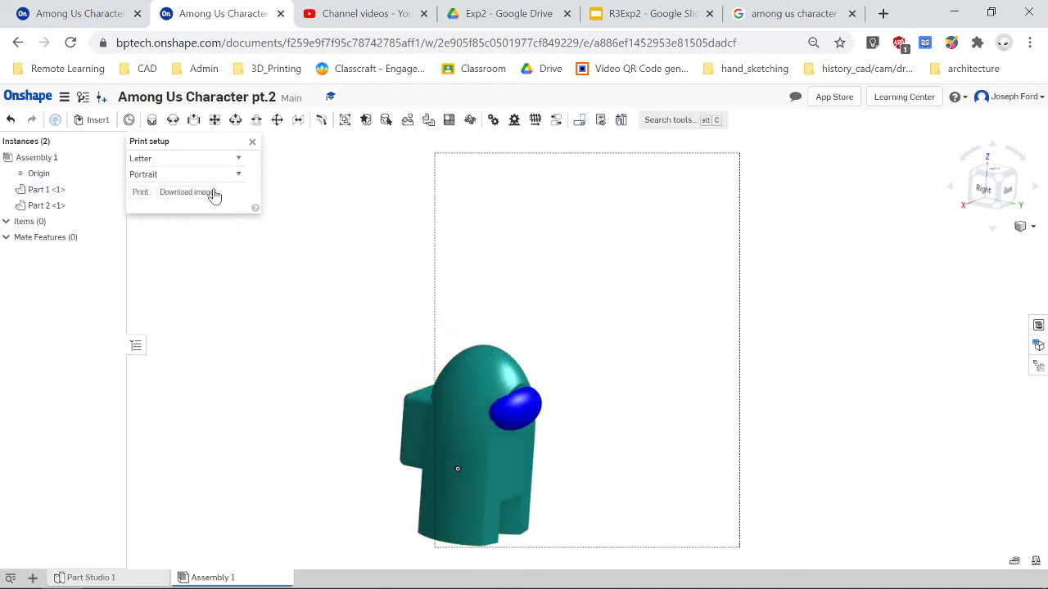
pyautogui.click(188, 192)
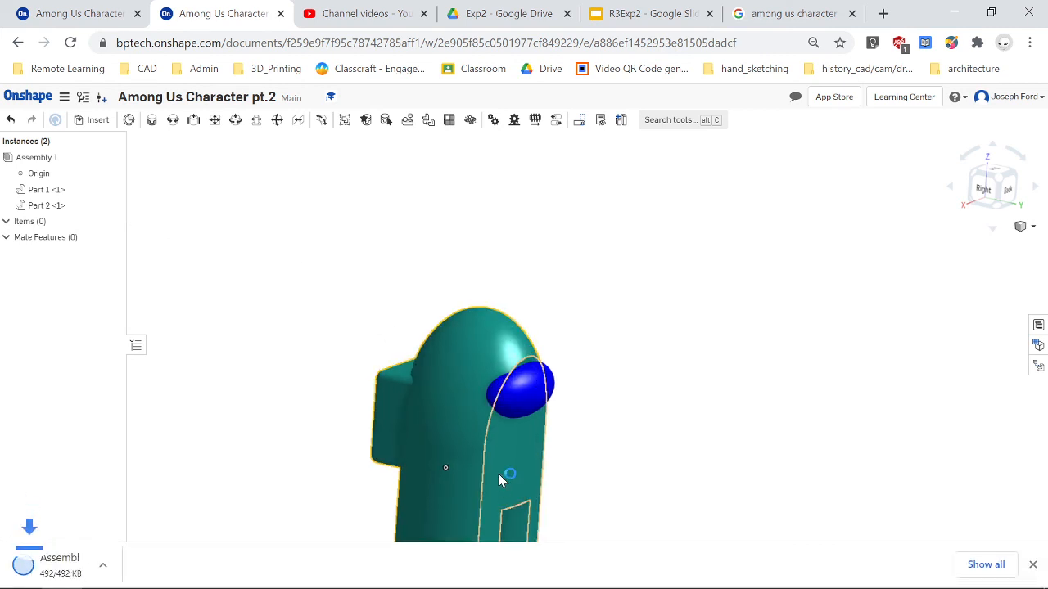
pyautogui.click(68, 567)
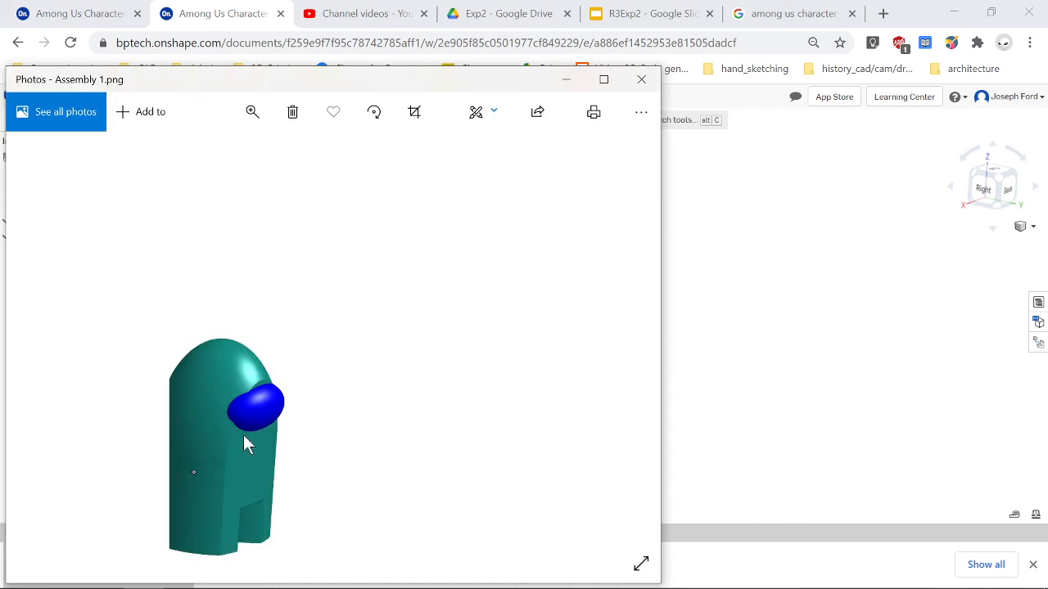
pyautogui.click(639, 82)
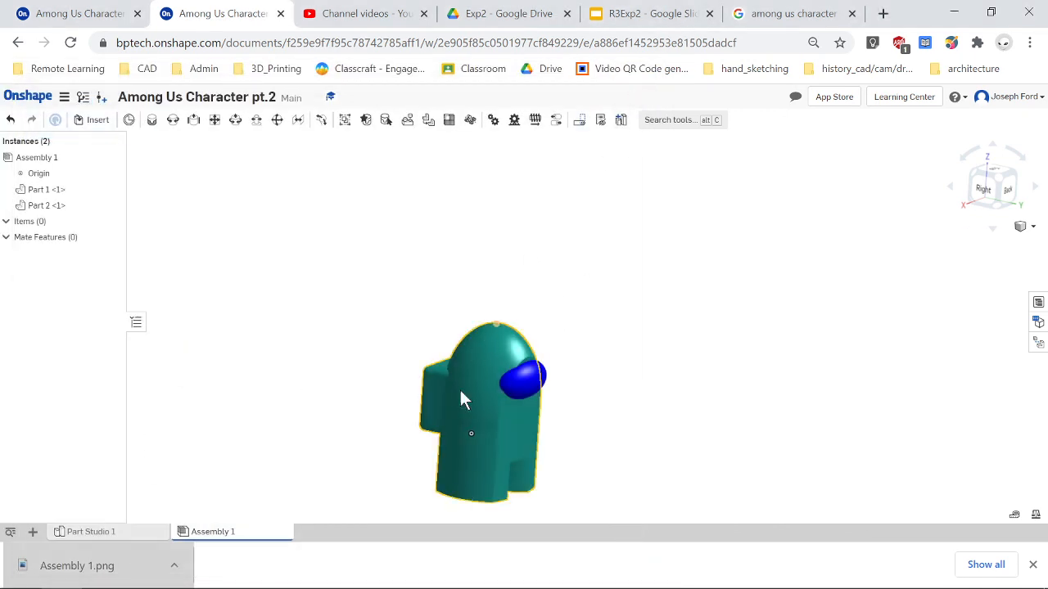
# Step: Frame the whole character centrally in a three-quarter view with the visor, both legs and the backpack in sight
pyautogui.scroll(-3, 446, 504)
pyautogui.scroll(2, 439, 522)
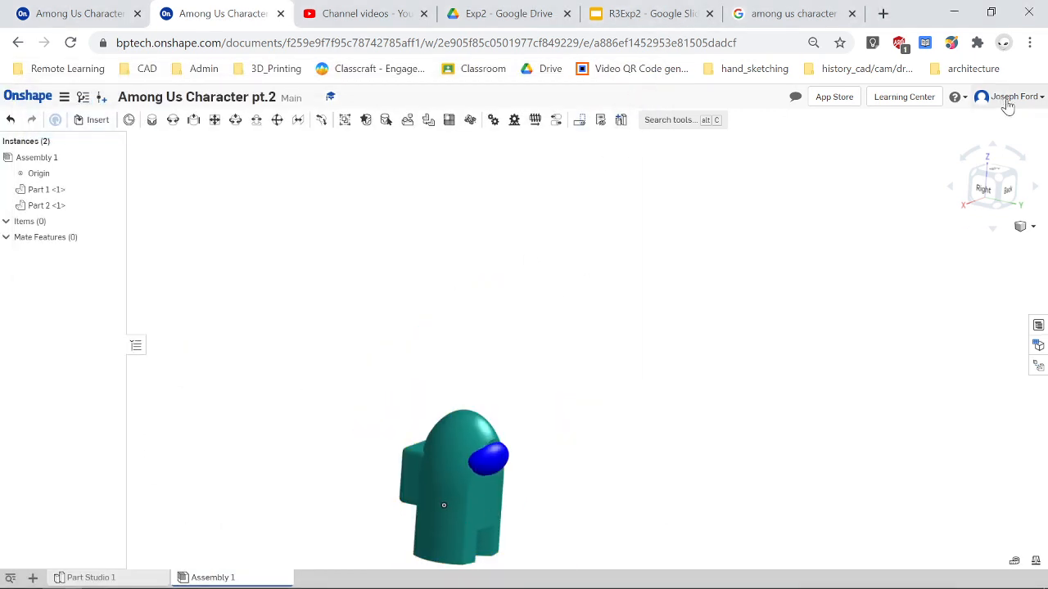
pyautogui.click(1003, 201)
pyautogui.scroll(-5, 598, 368)
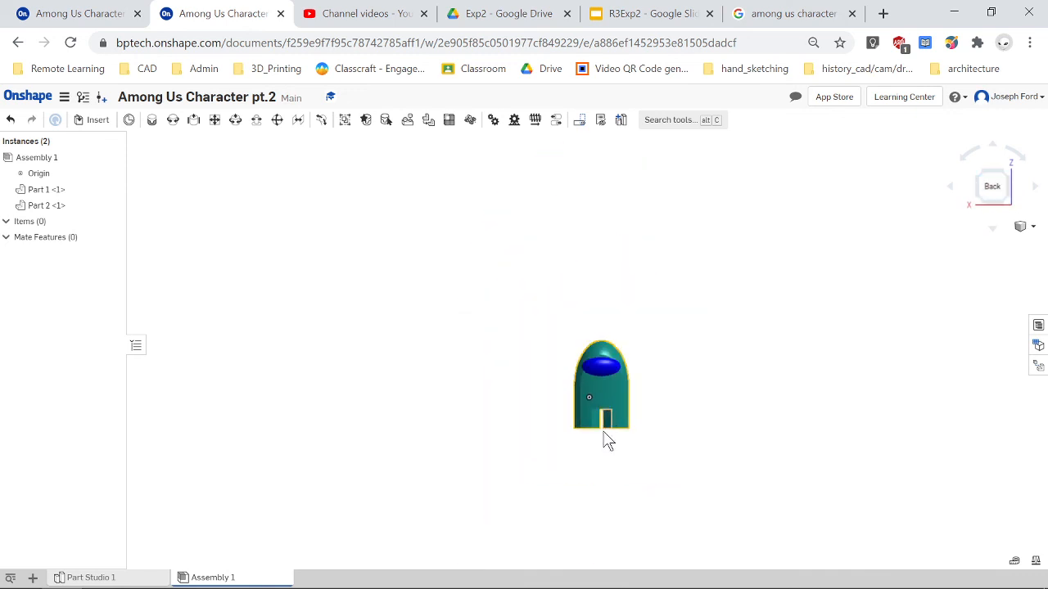
pyautogui.scroll(2, 639, 374)
pyautogui.moveTo(635, 374); pyautogui.dragTo(602, 365, button='right')
pyautogui.press('Down')
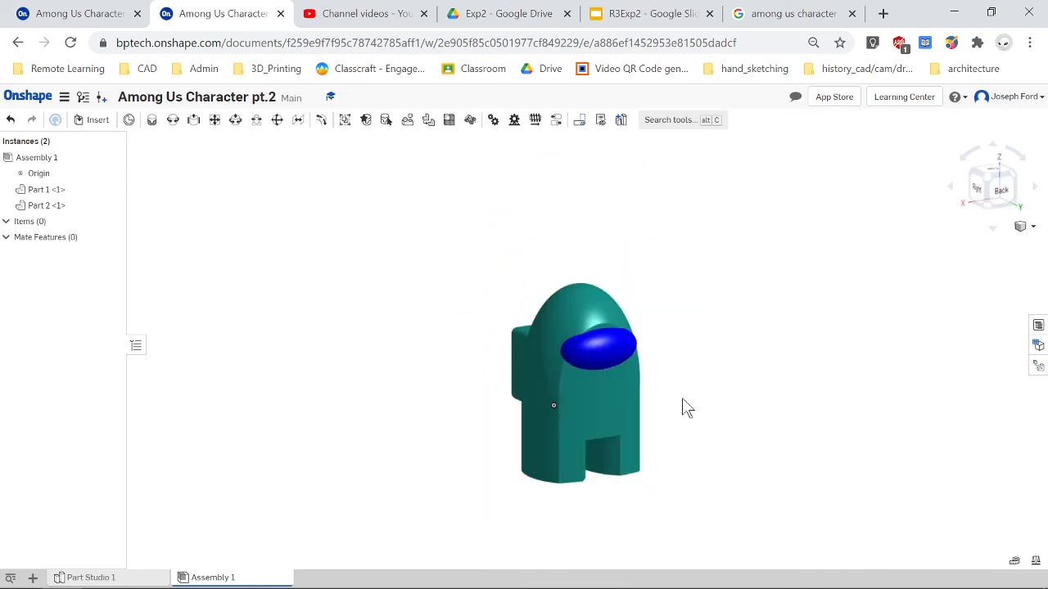
pyautogui.press('Right')
pyautogui.press('Right')
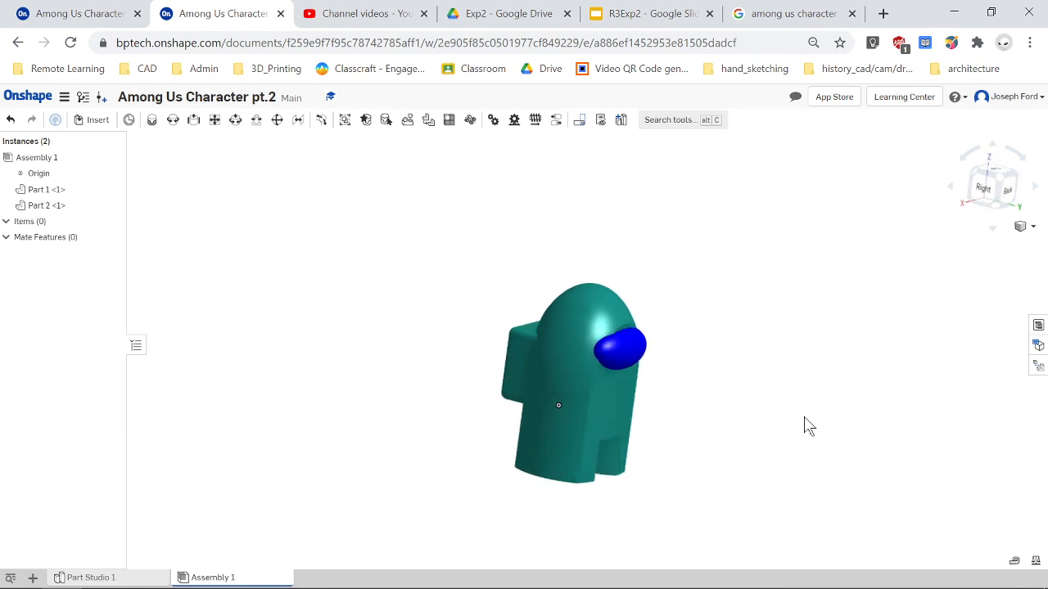
pyautogui.press('Left')
pyautogui.press('Left')
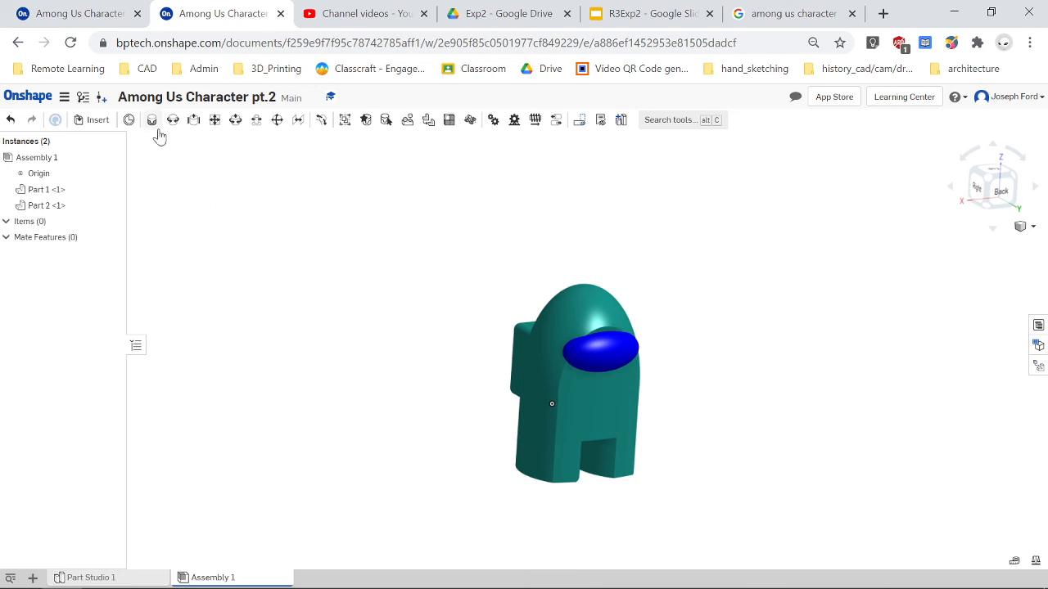
# Step: Download another Letter portrait image with the character centred in the page frame, and check the saved PNG
pyautogui.click(64, 97)
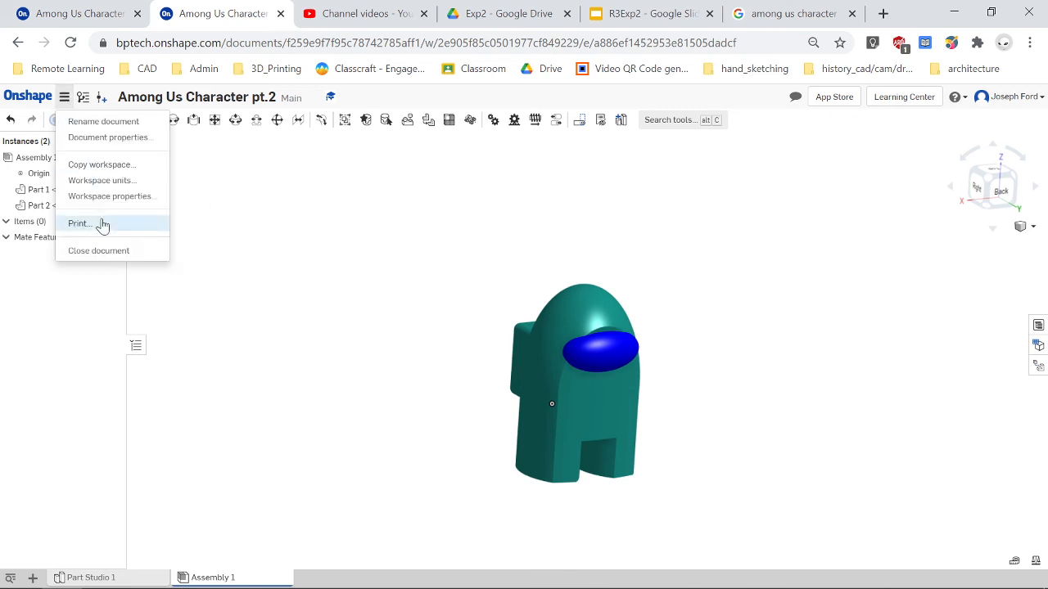
pyautogui.click(79, 224)
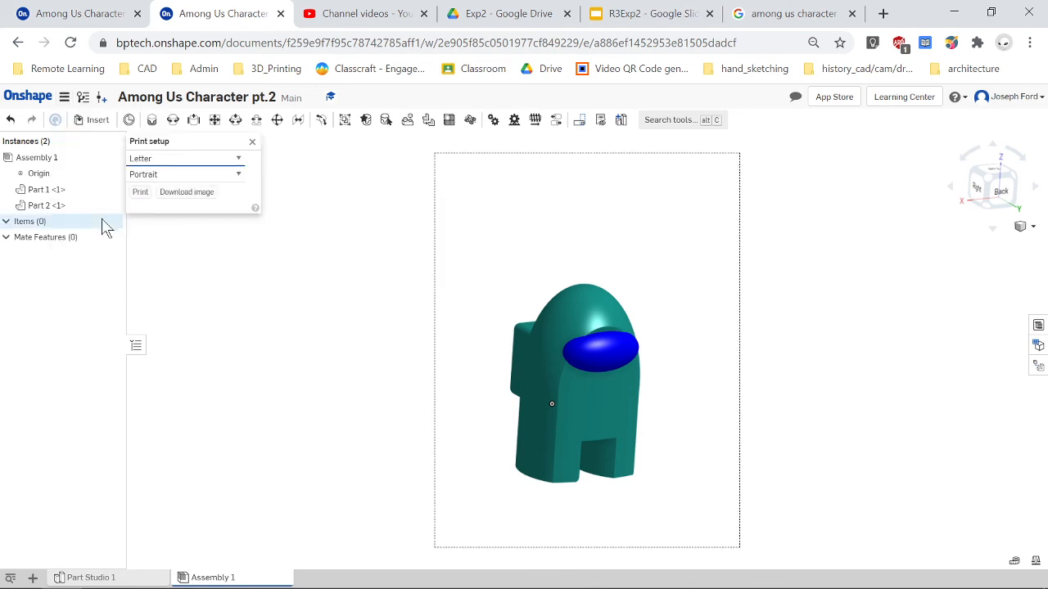
pyautogui.click(172, 197)
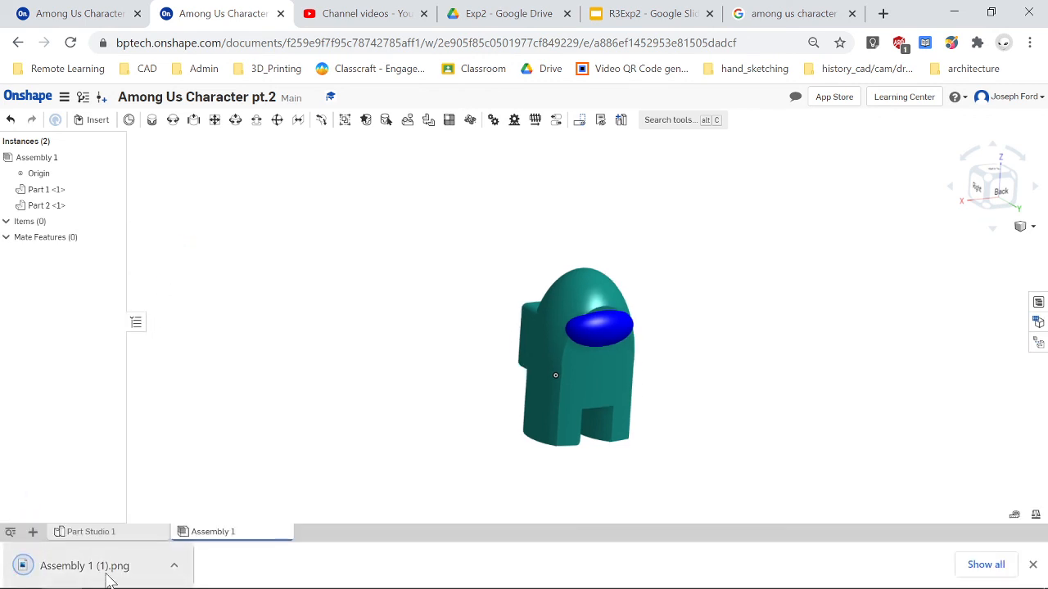
pyautogui.click(114, 575)
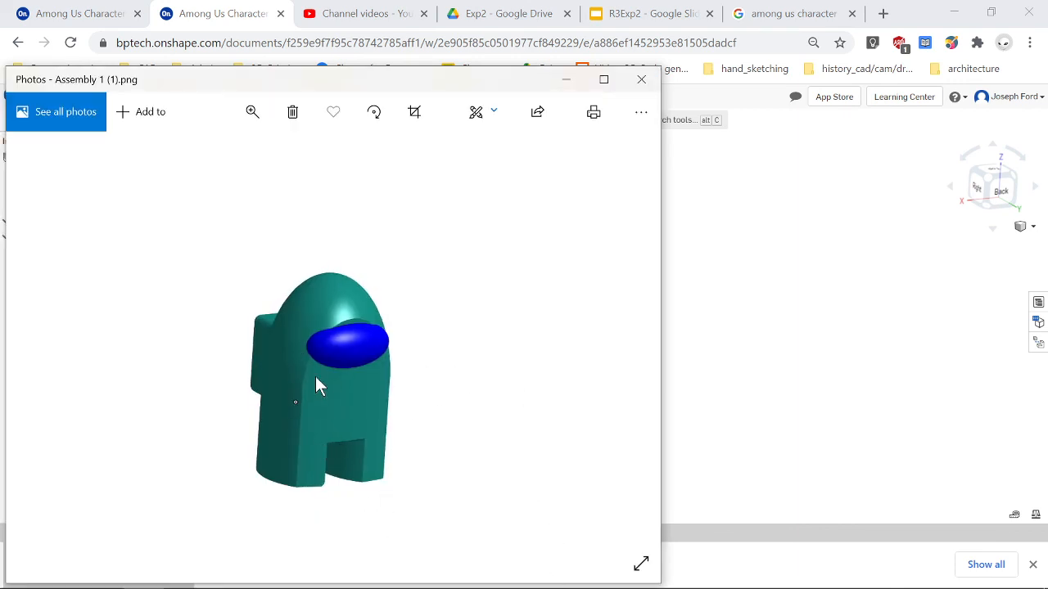
pyautogui.click(640, 80)
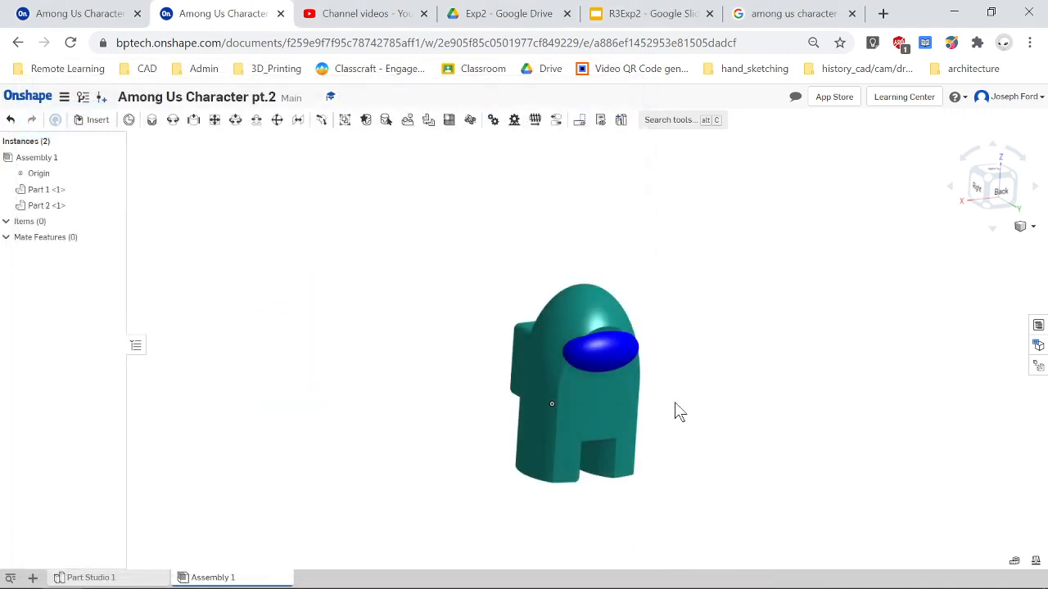